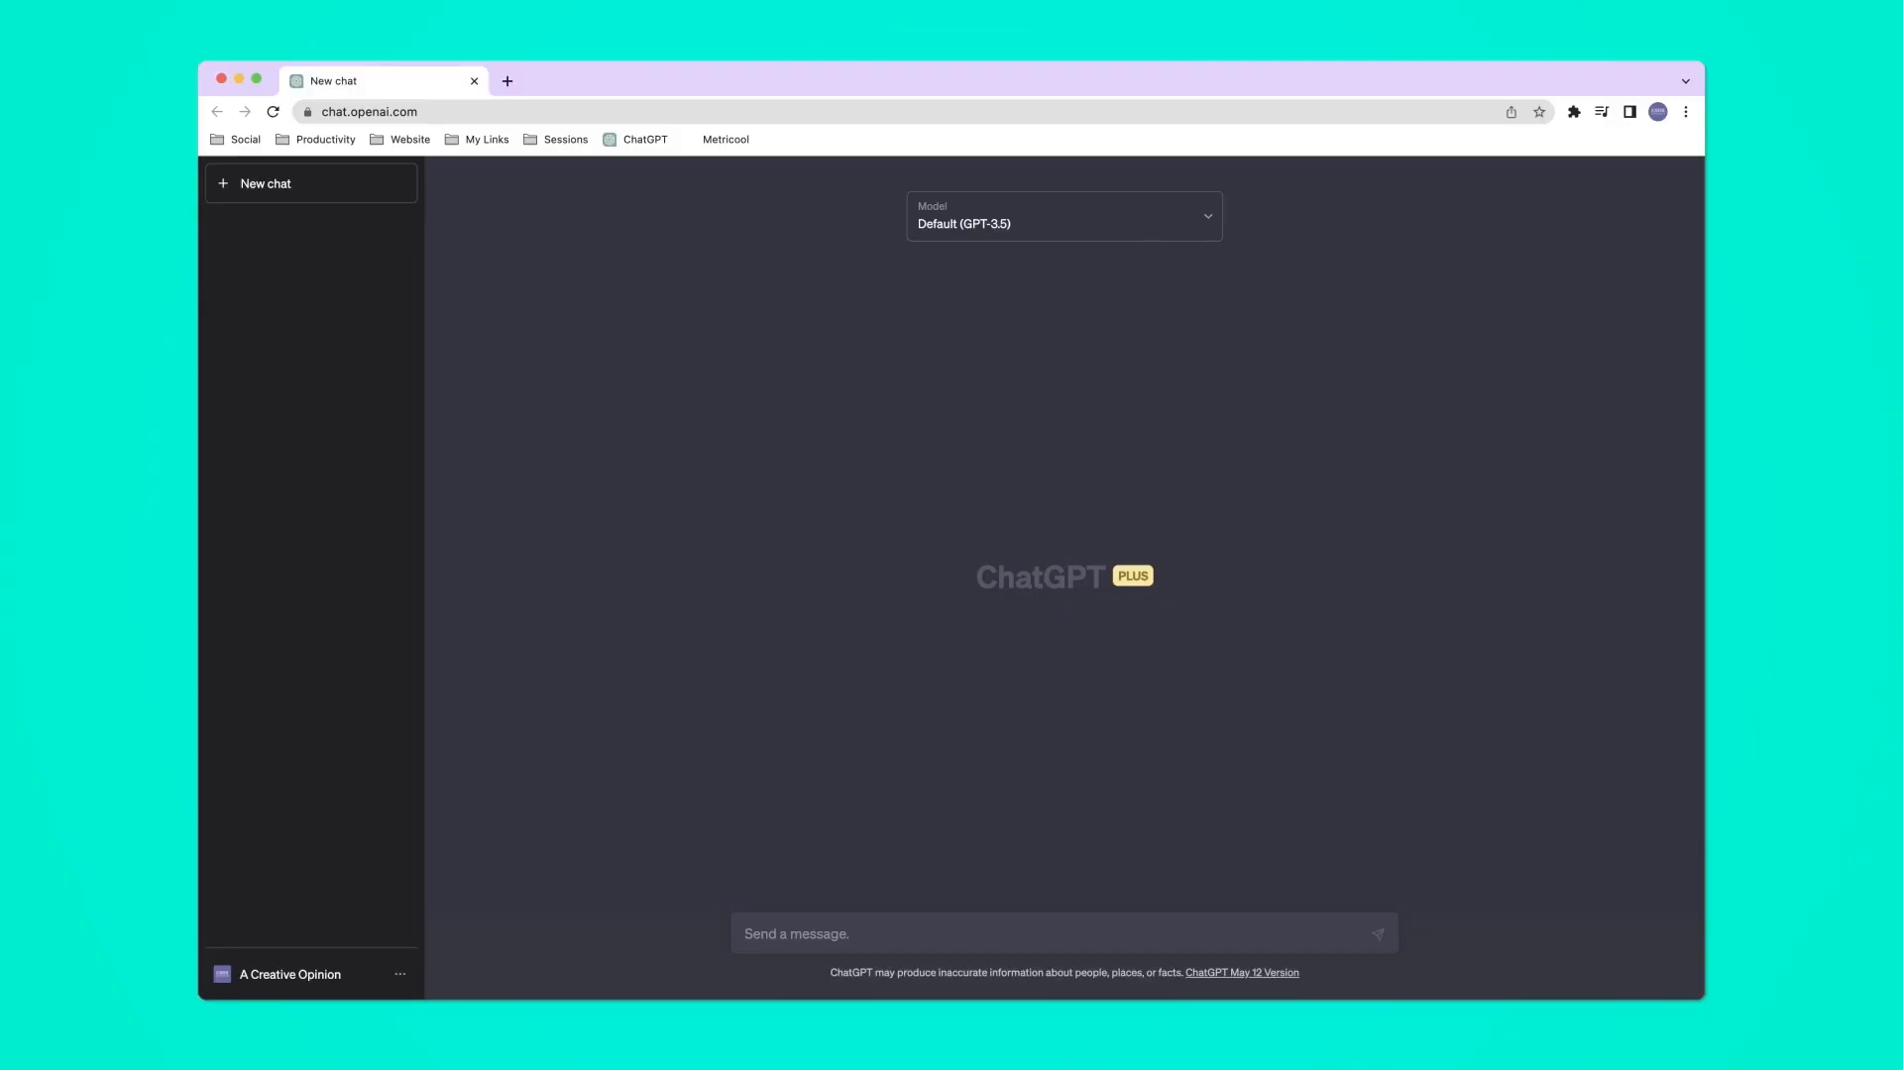
Run the prompt generator shortcut and choose Blog Post as the content type.
key(Return)
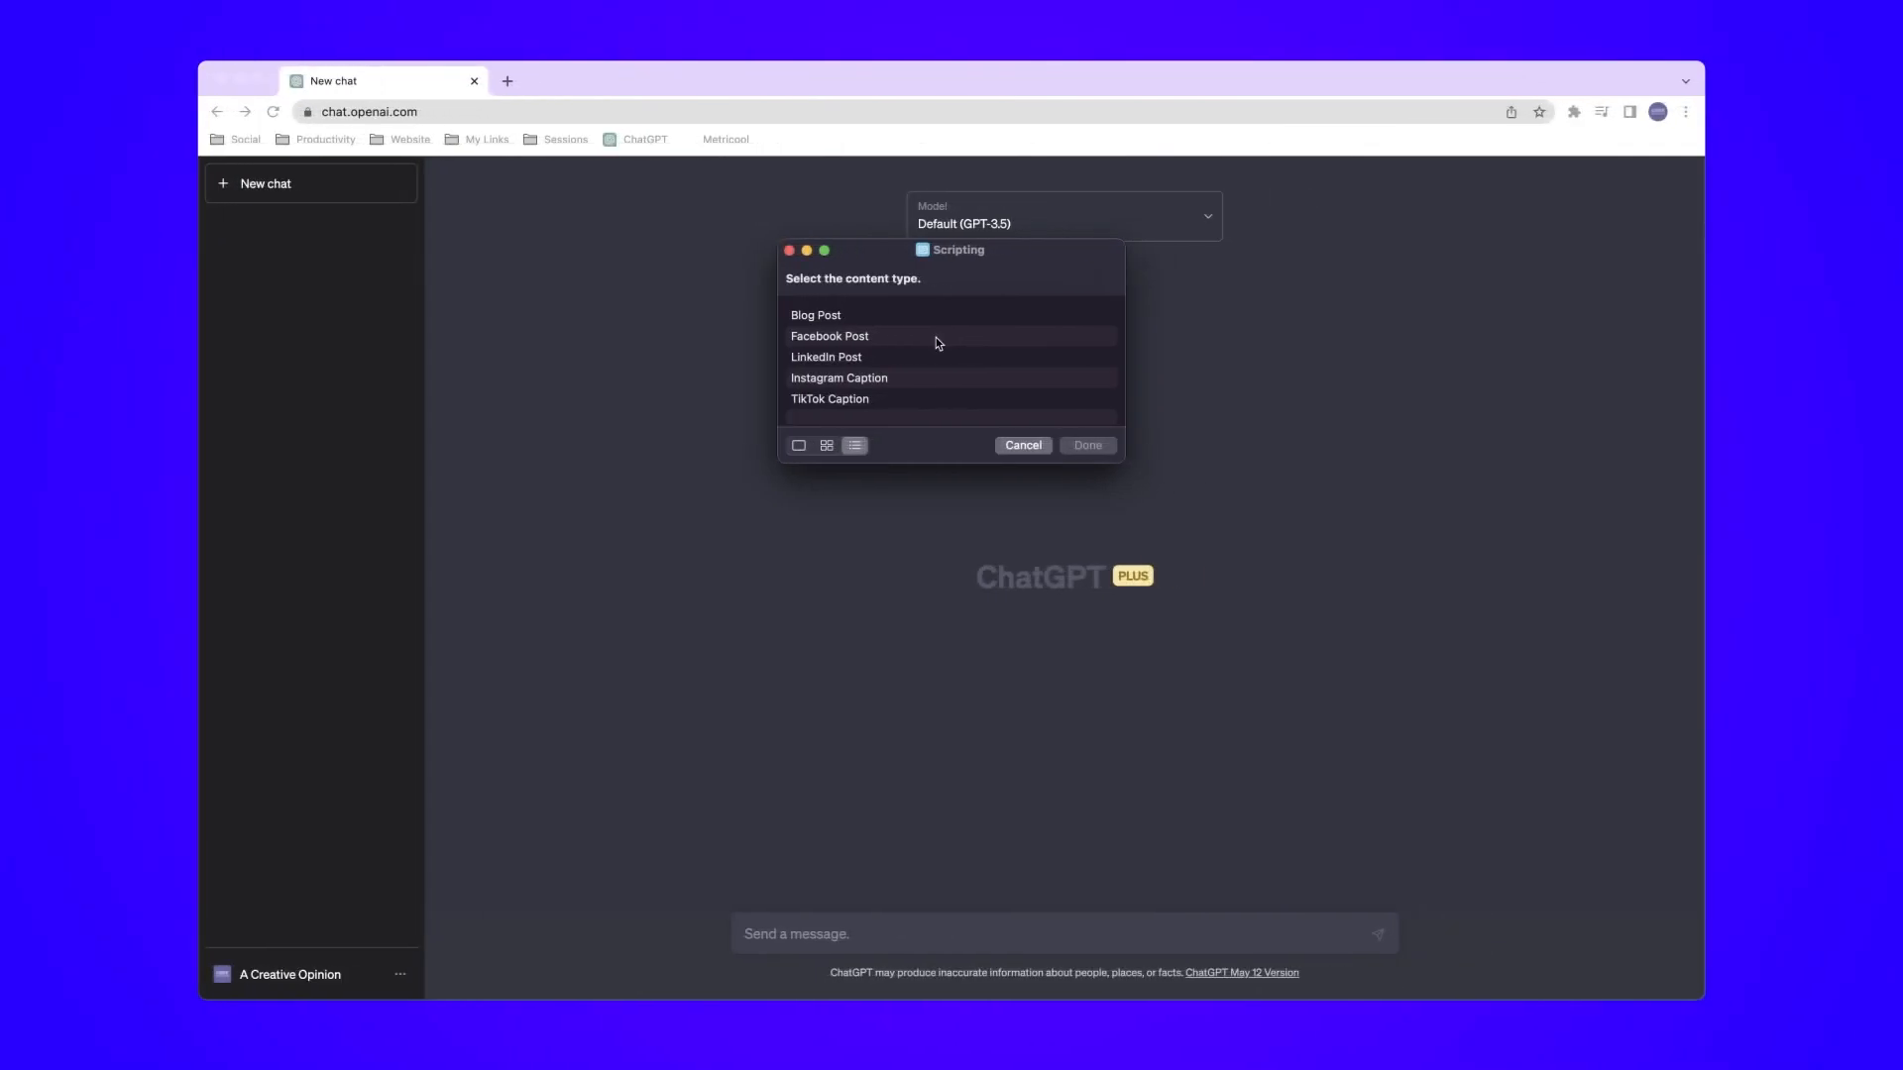
click(939, 319)
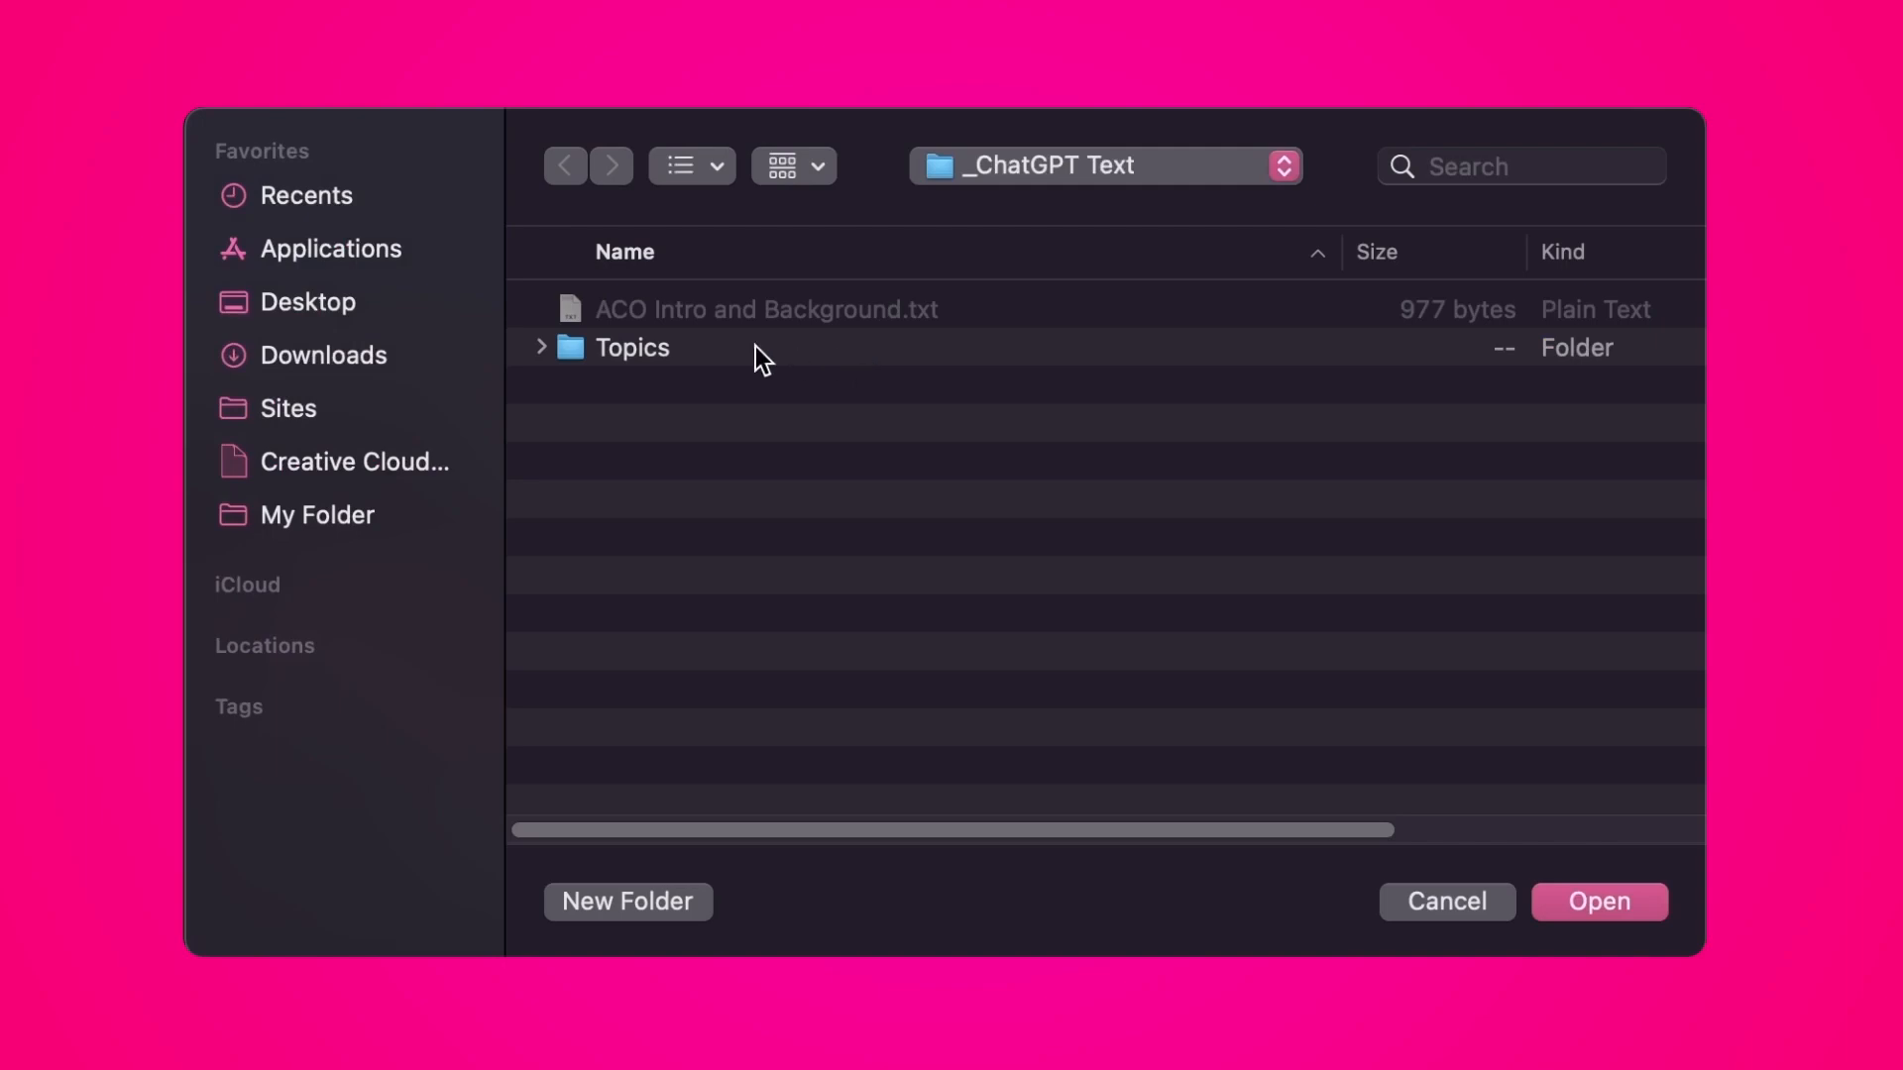
Choose the Topics folder as the save location and complete the saved file's subpath with the .txt extension.
click(728, 347)
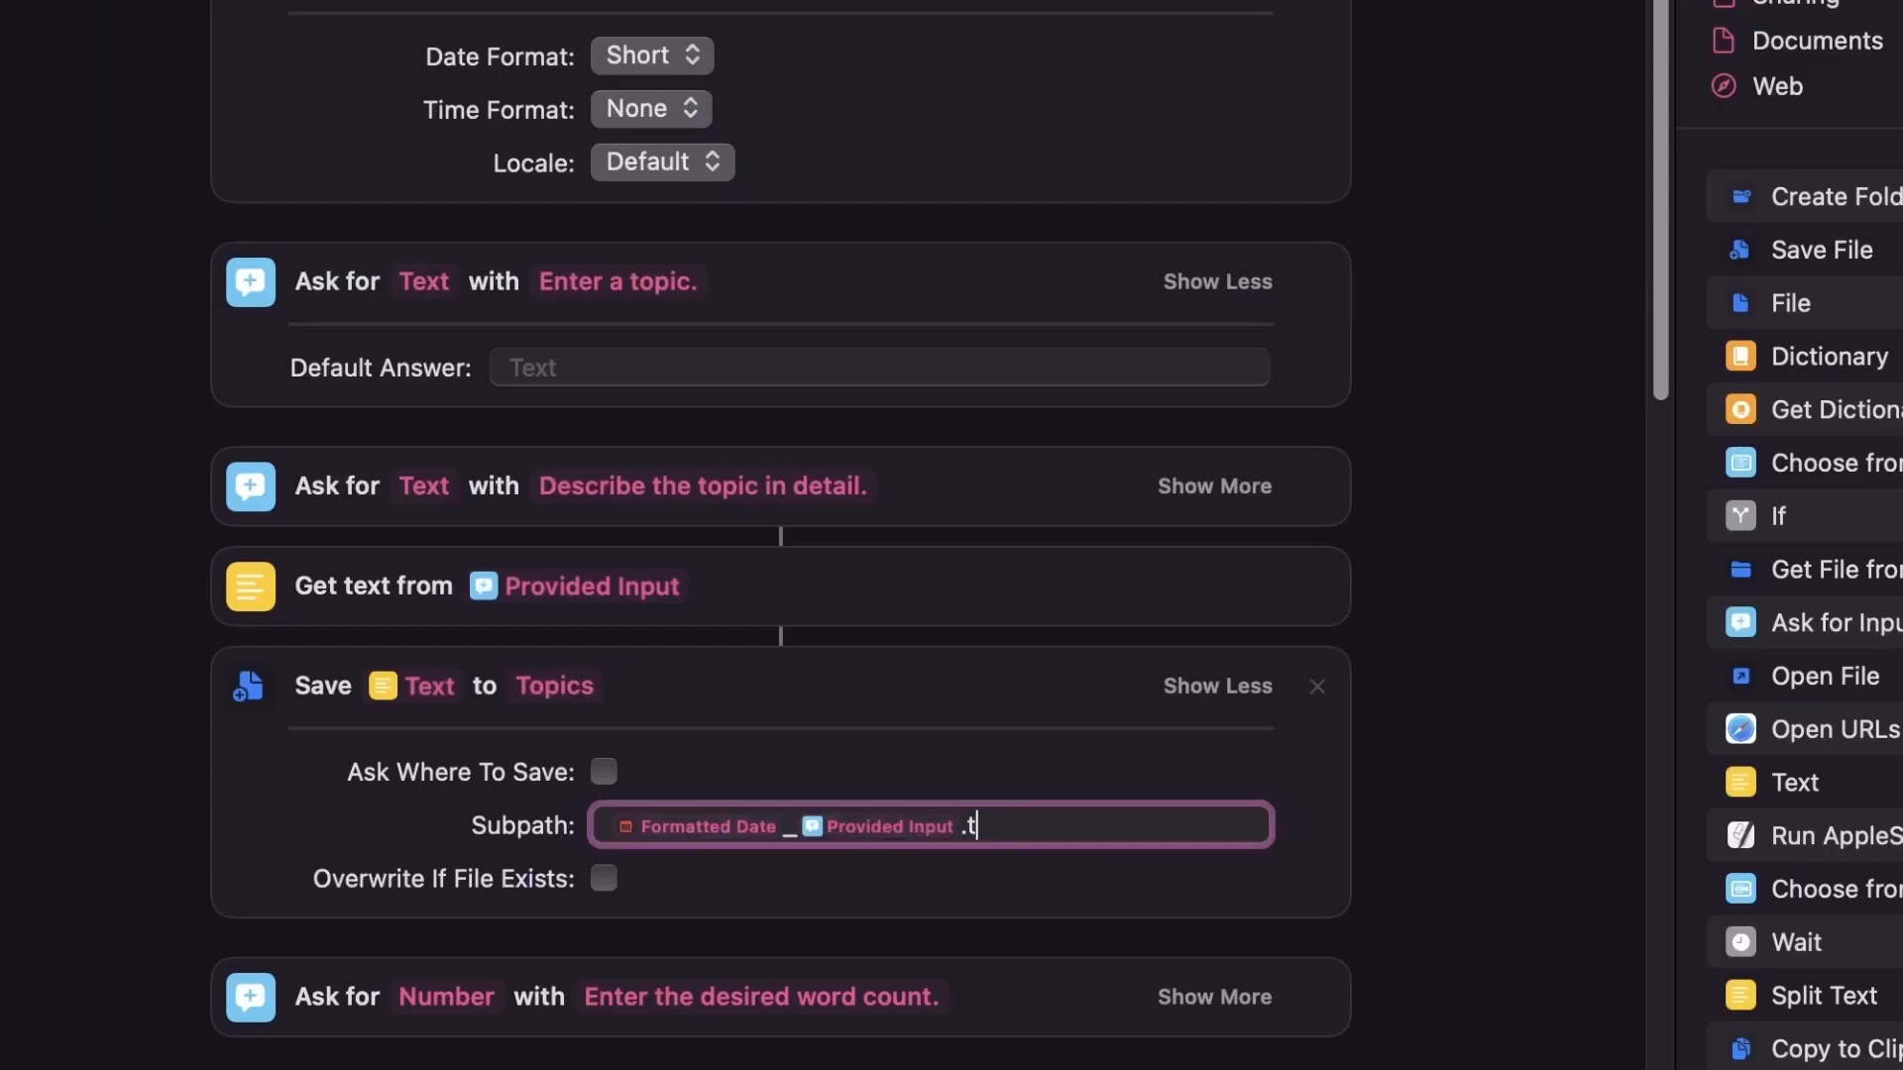
text(xt)
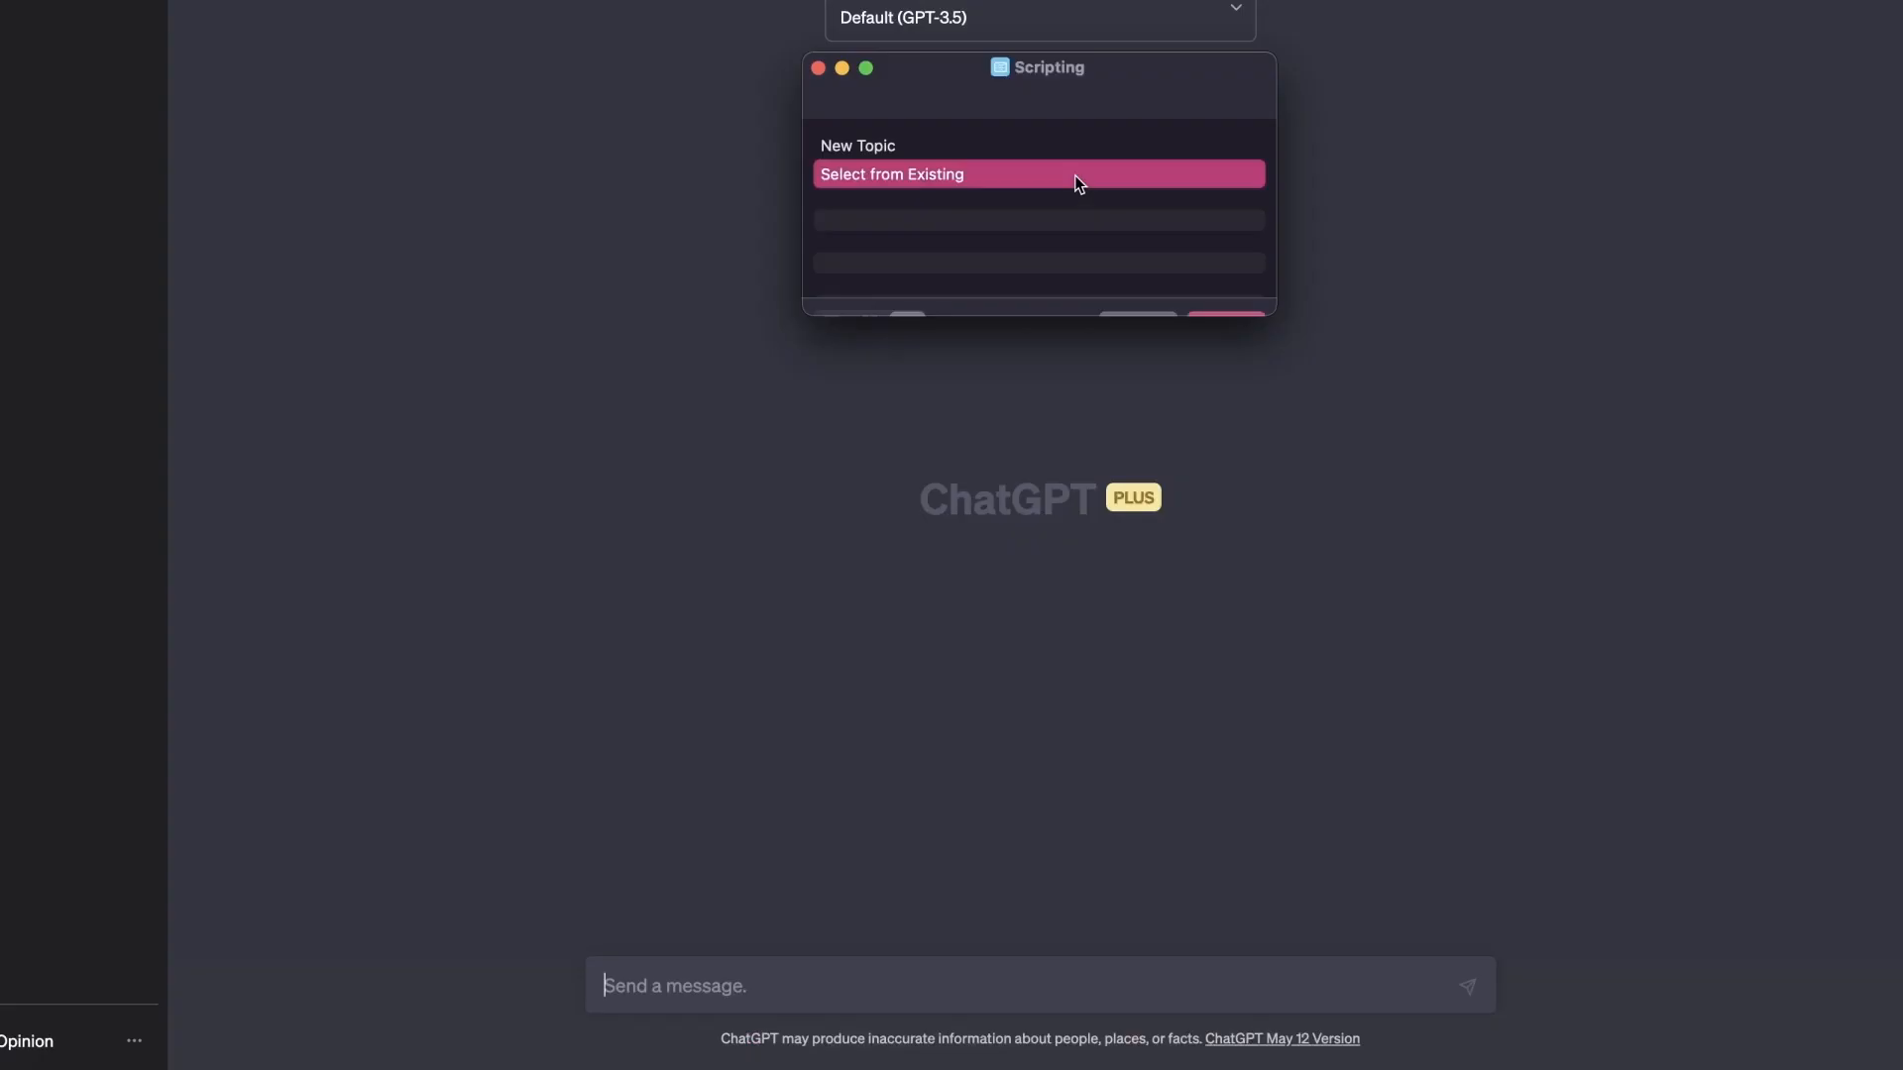
Choose Select from Existing as the topic source and open the topic file selection.
click(1080, 183)
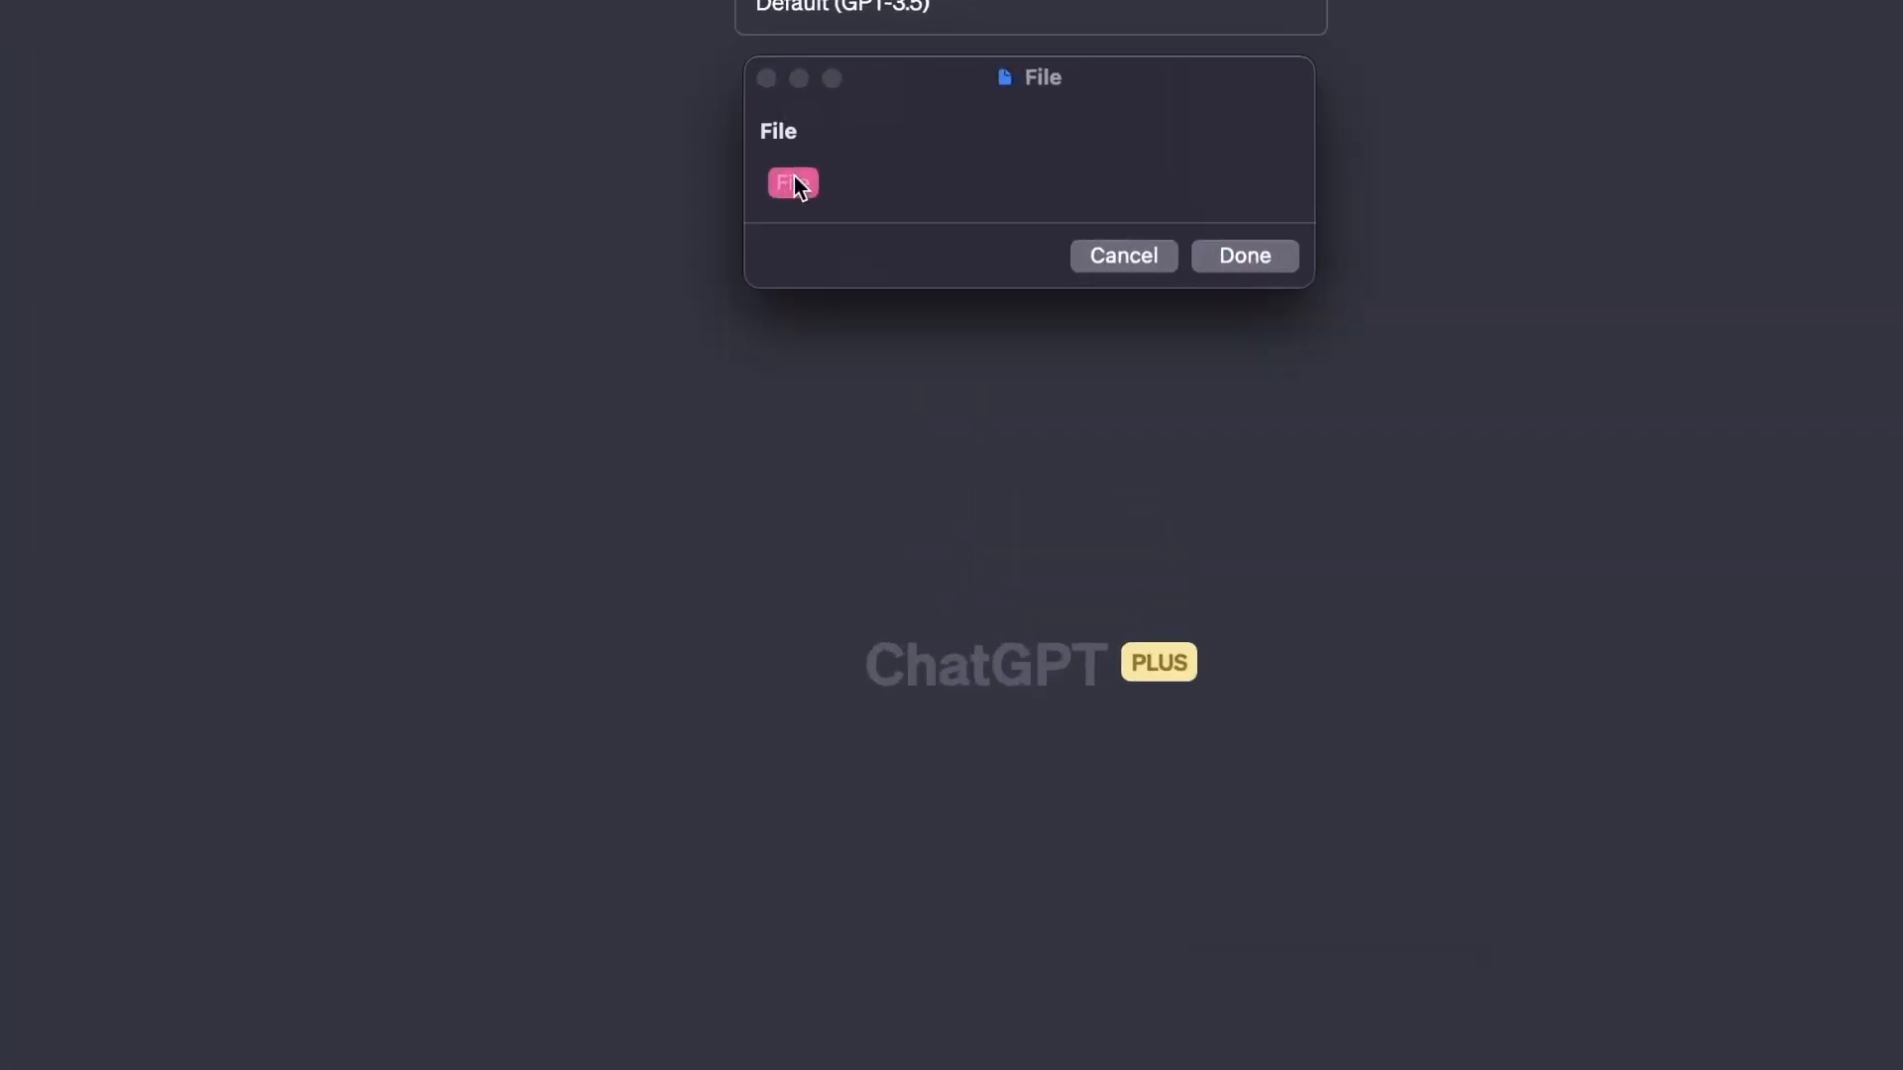
click(814, 175)
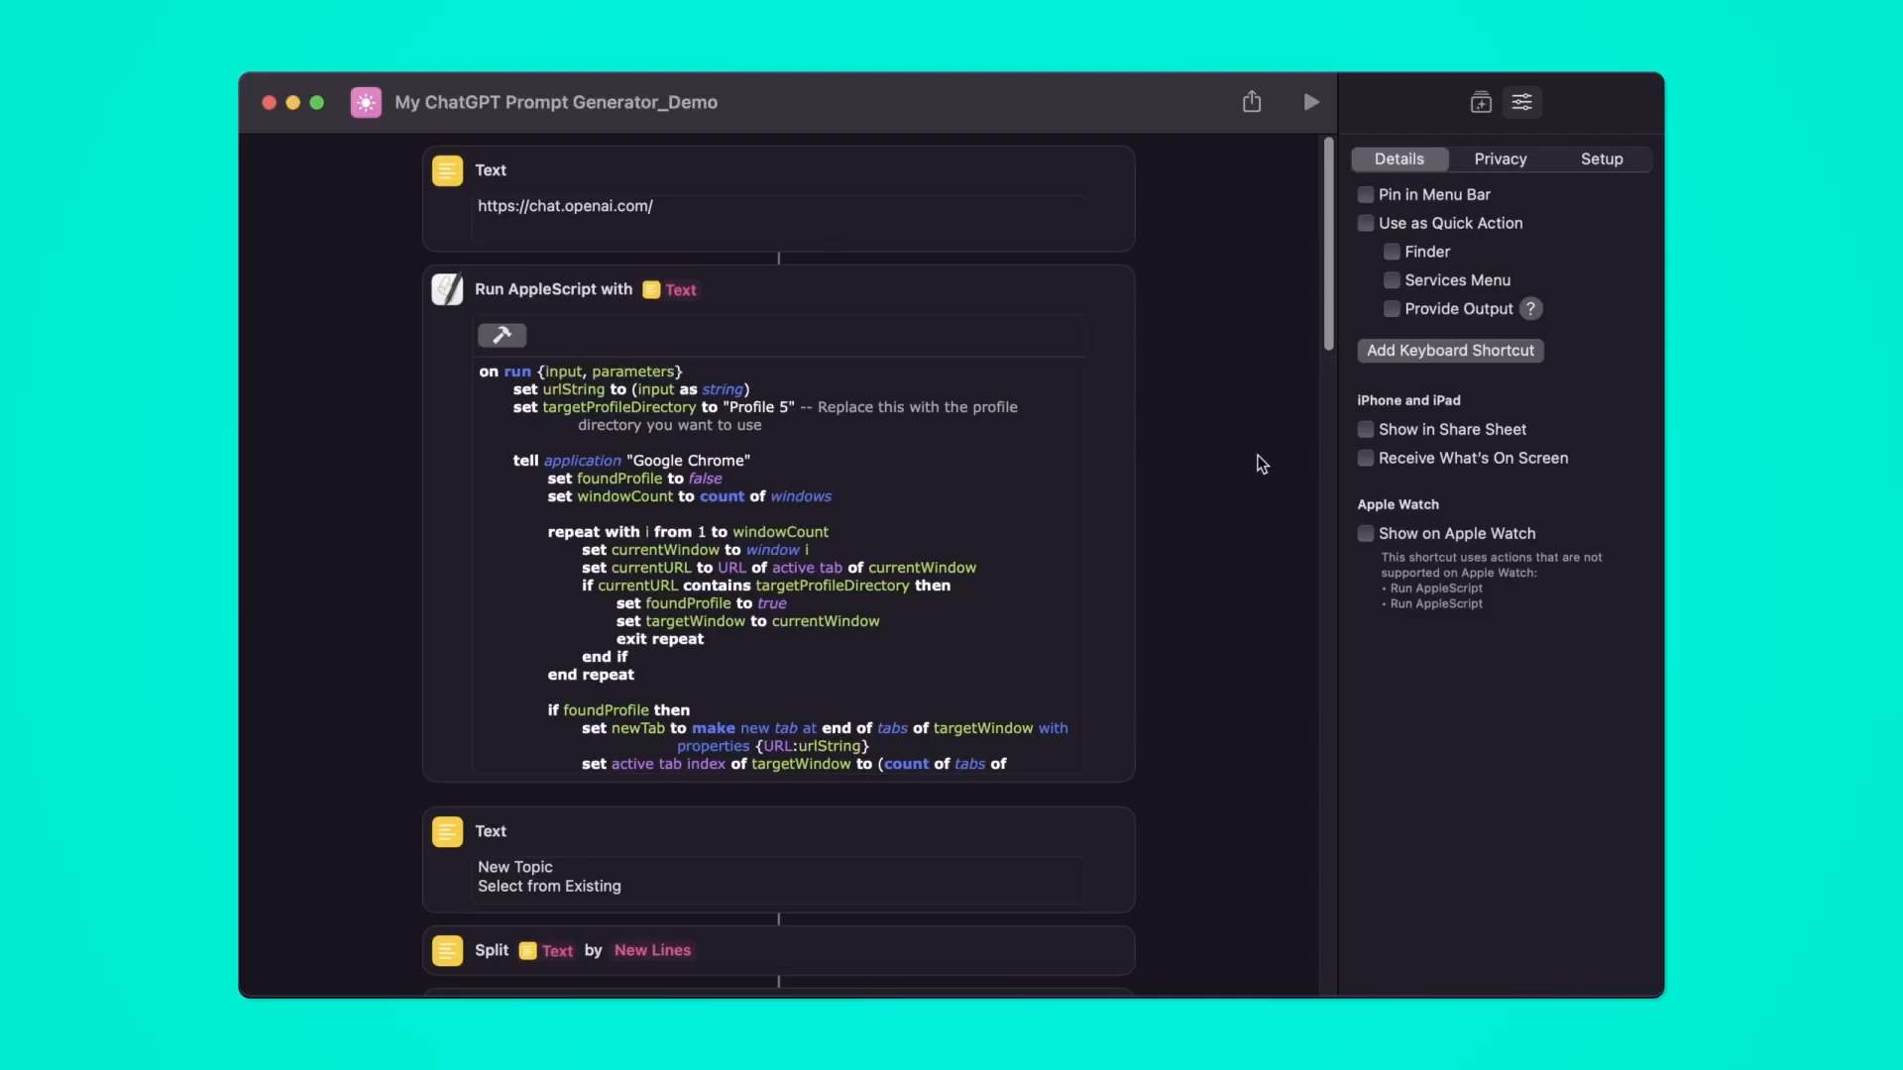
Examine the sequence of actions in the My ChatGPT Prompt Generator_Demo shortcut.
scroll(1261, 473, down, 3)
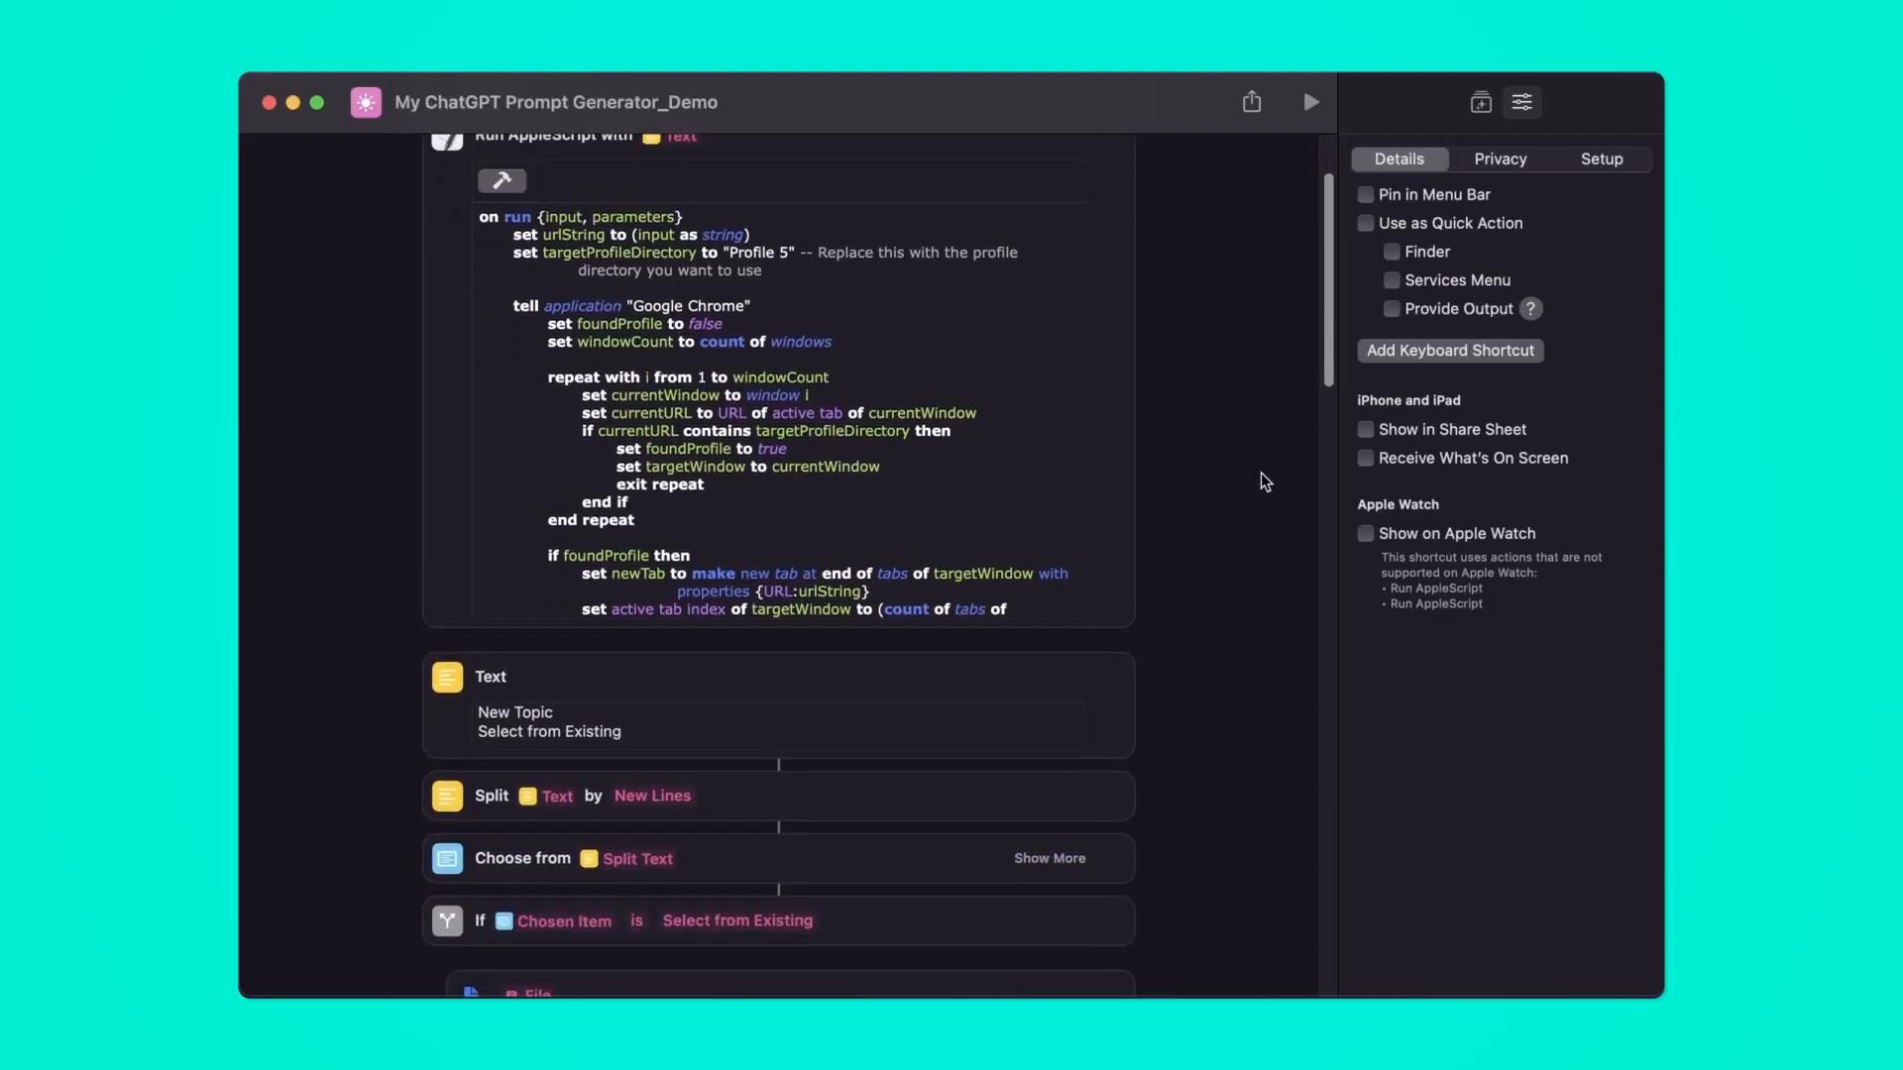
scroll(1260, 473, down, 5)
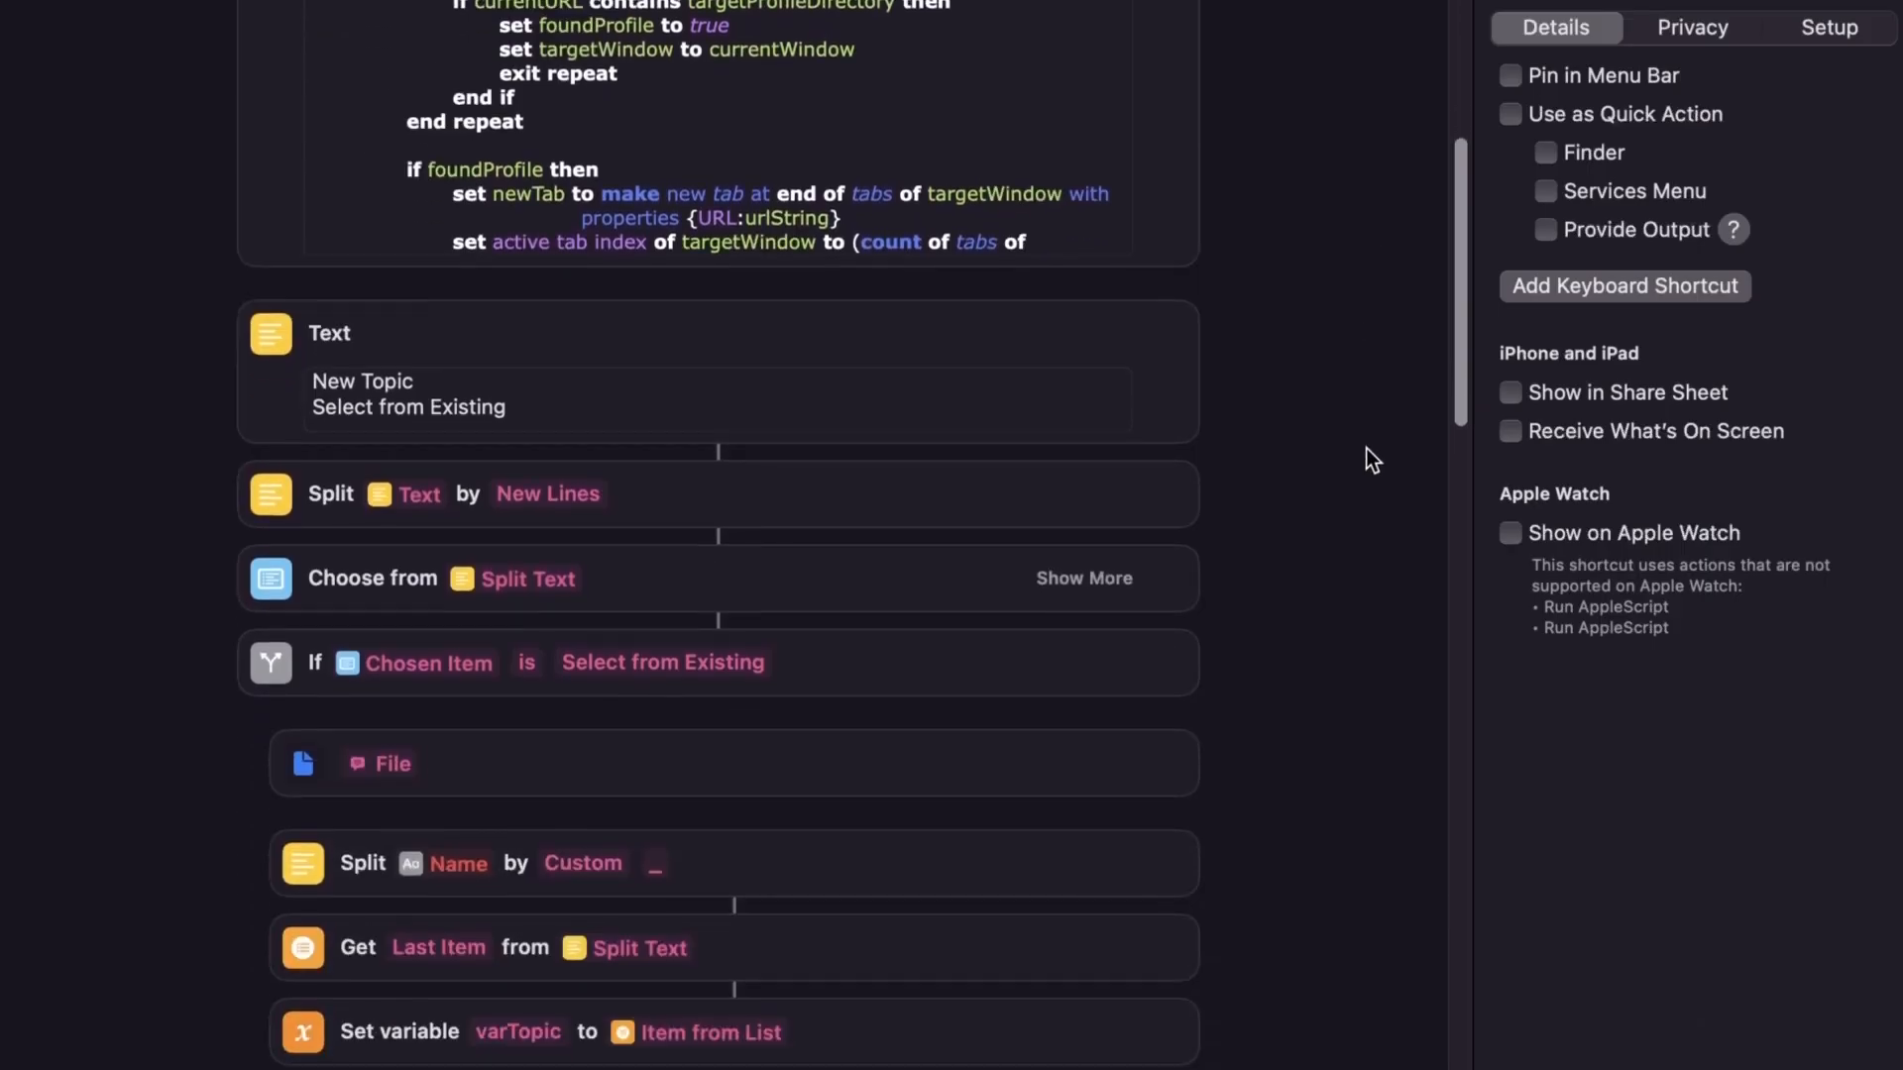
scroll(1373, 464, down, 5)
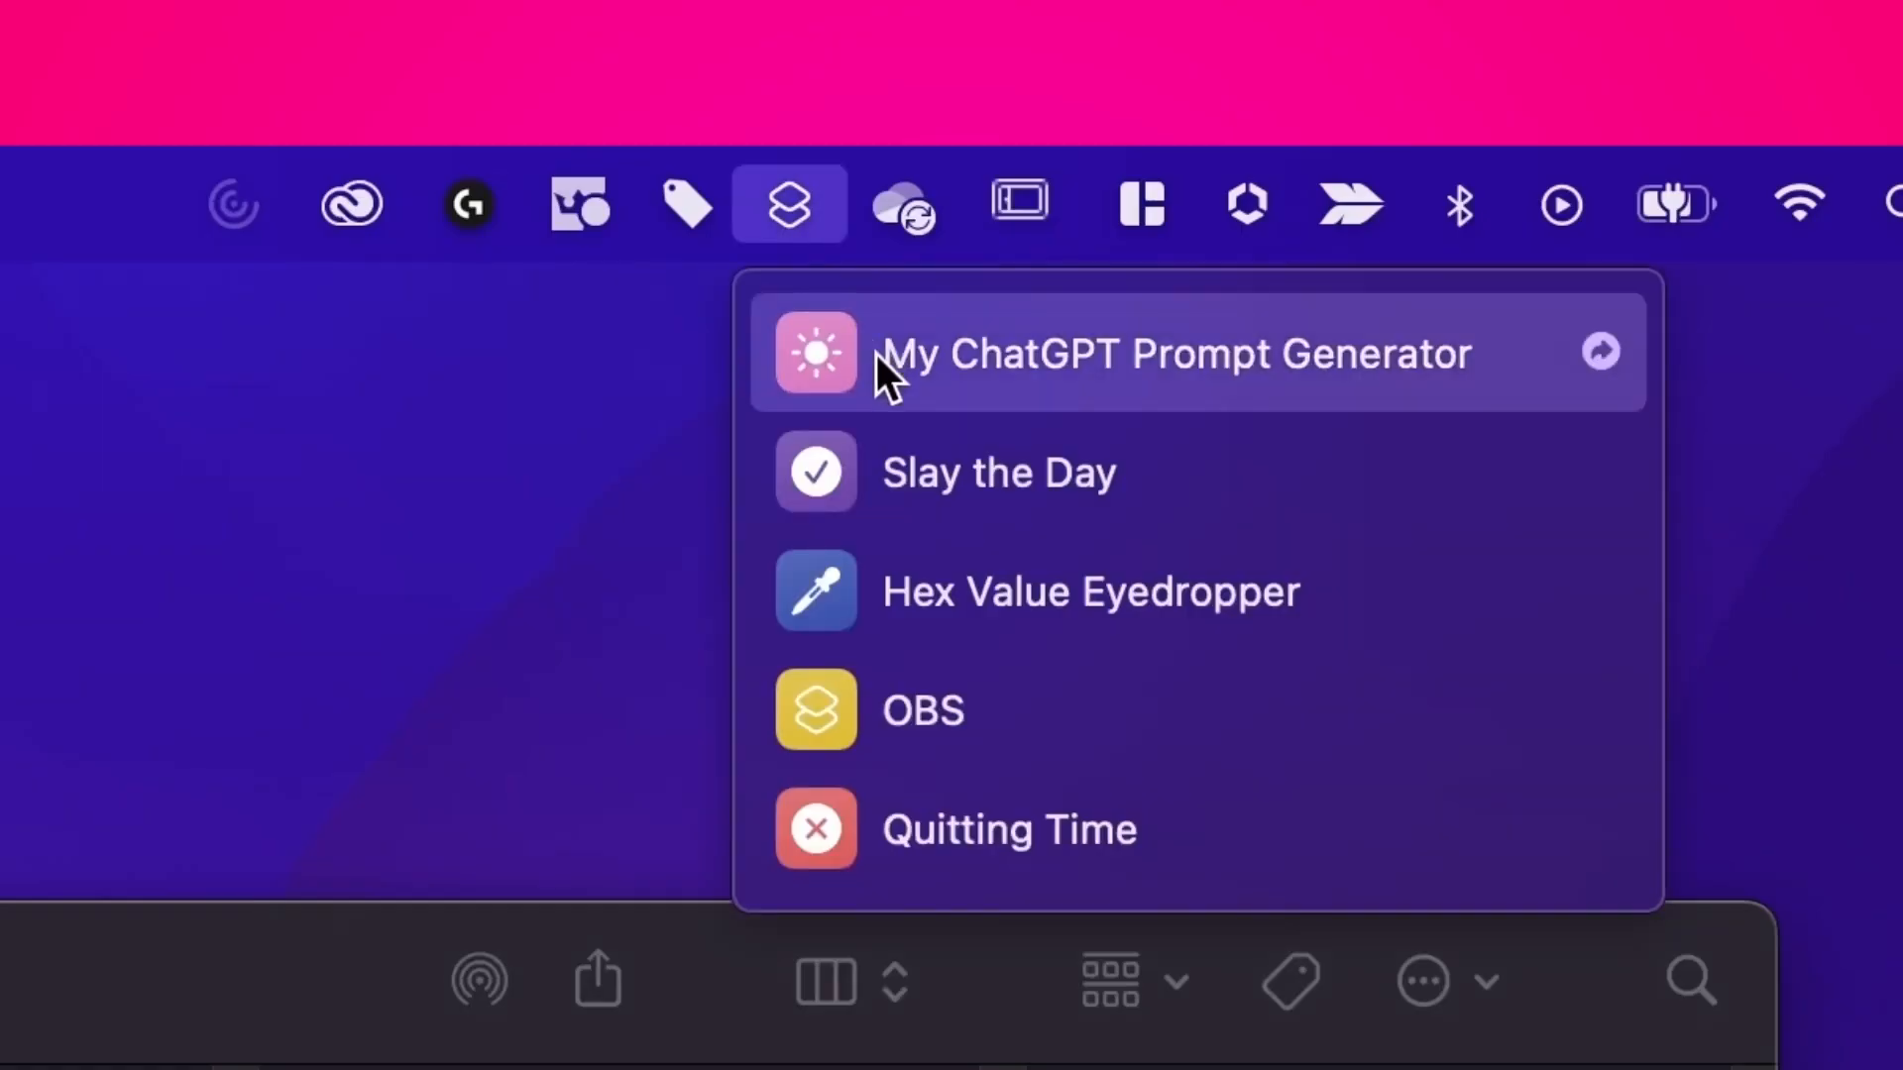
Launch the My ChatGPT Prompt Generator shortcut from the list of pinned shortcuts.
click(876, 355)
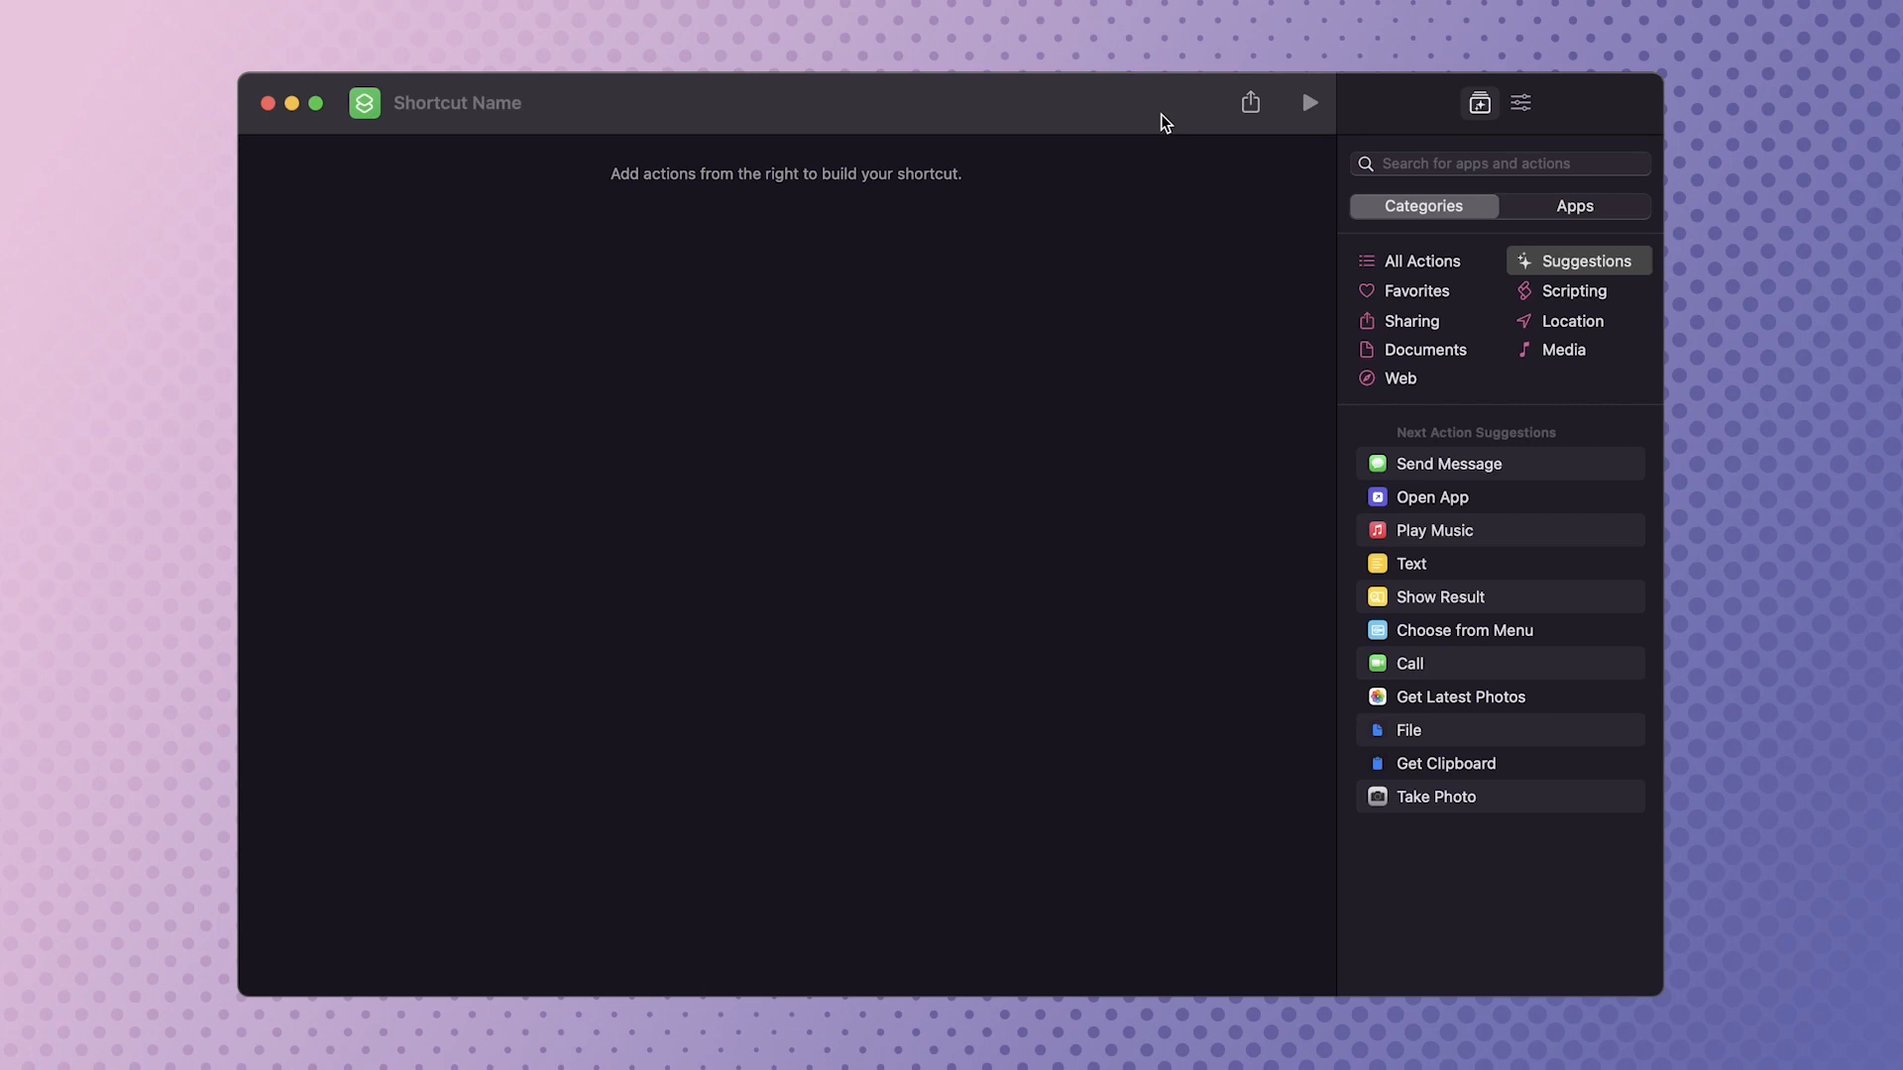
Name the new shortcut My ChatGPT Prompt Generator and add a Text action from the favorite actions.
text(My ChatGPT Prompt Generator)
click(1417, 291)
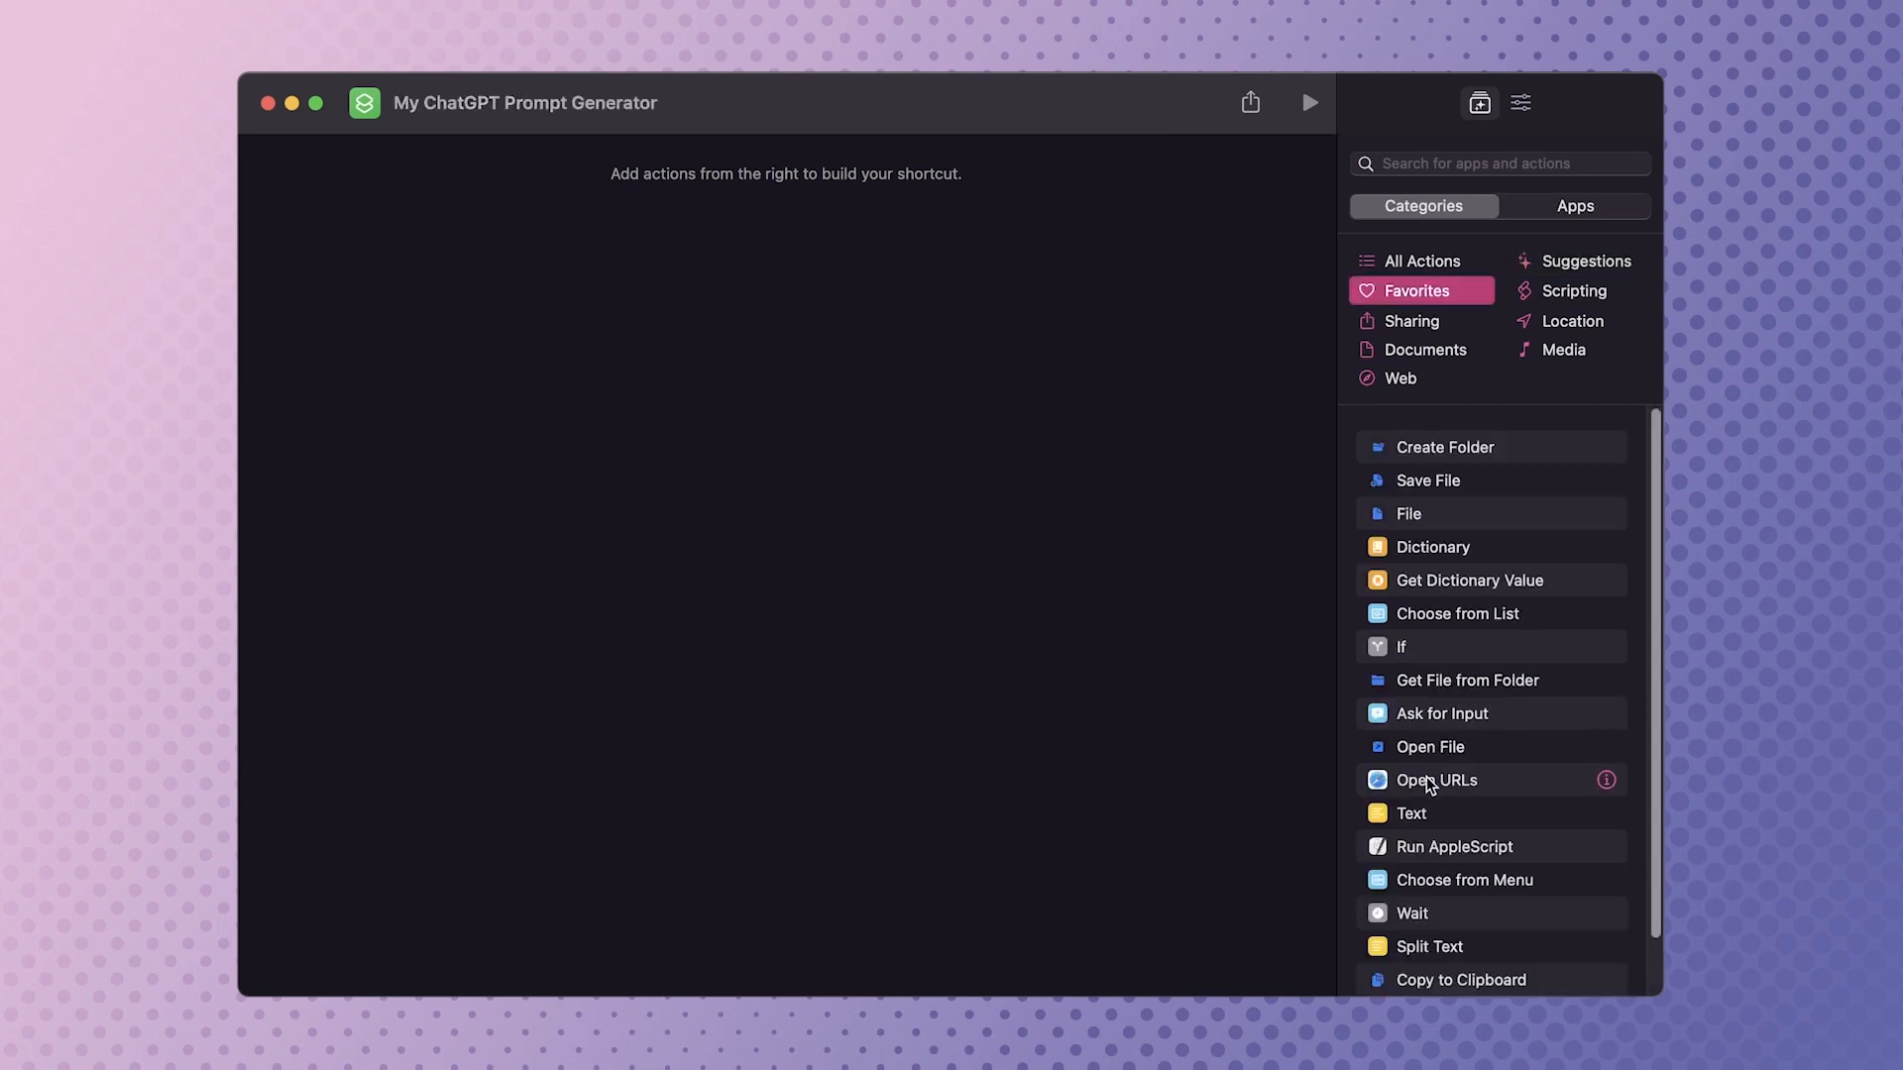
double_click(1440, 819)
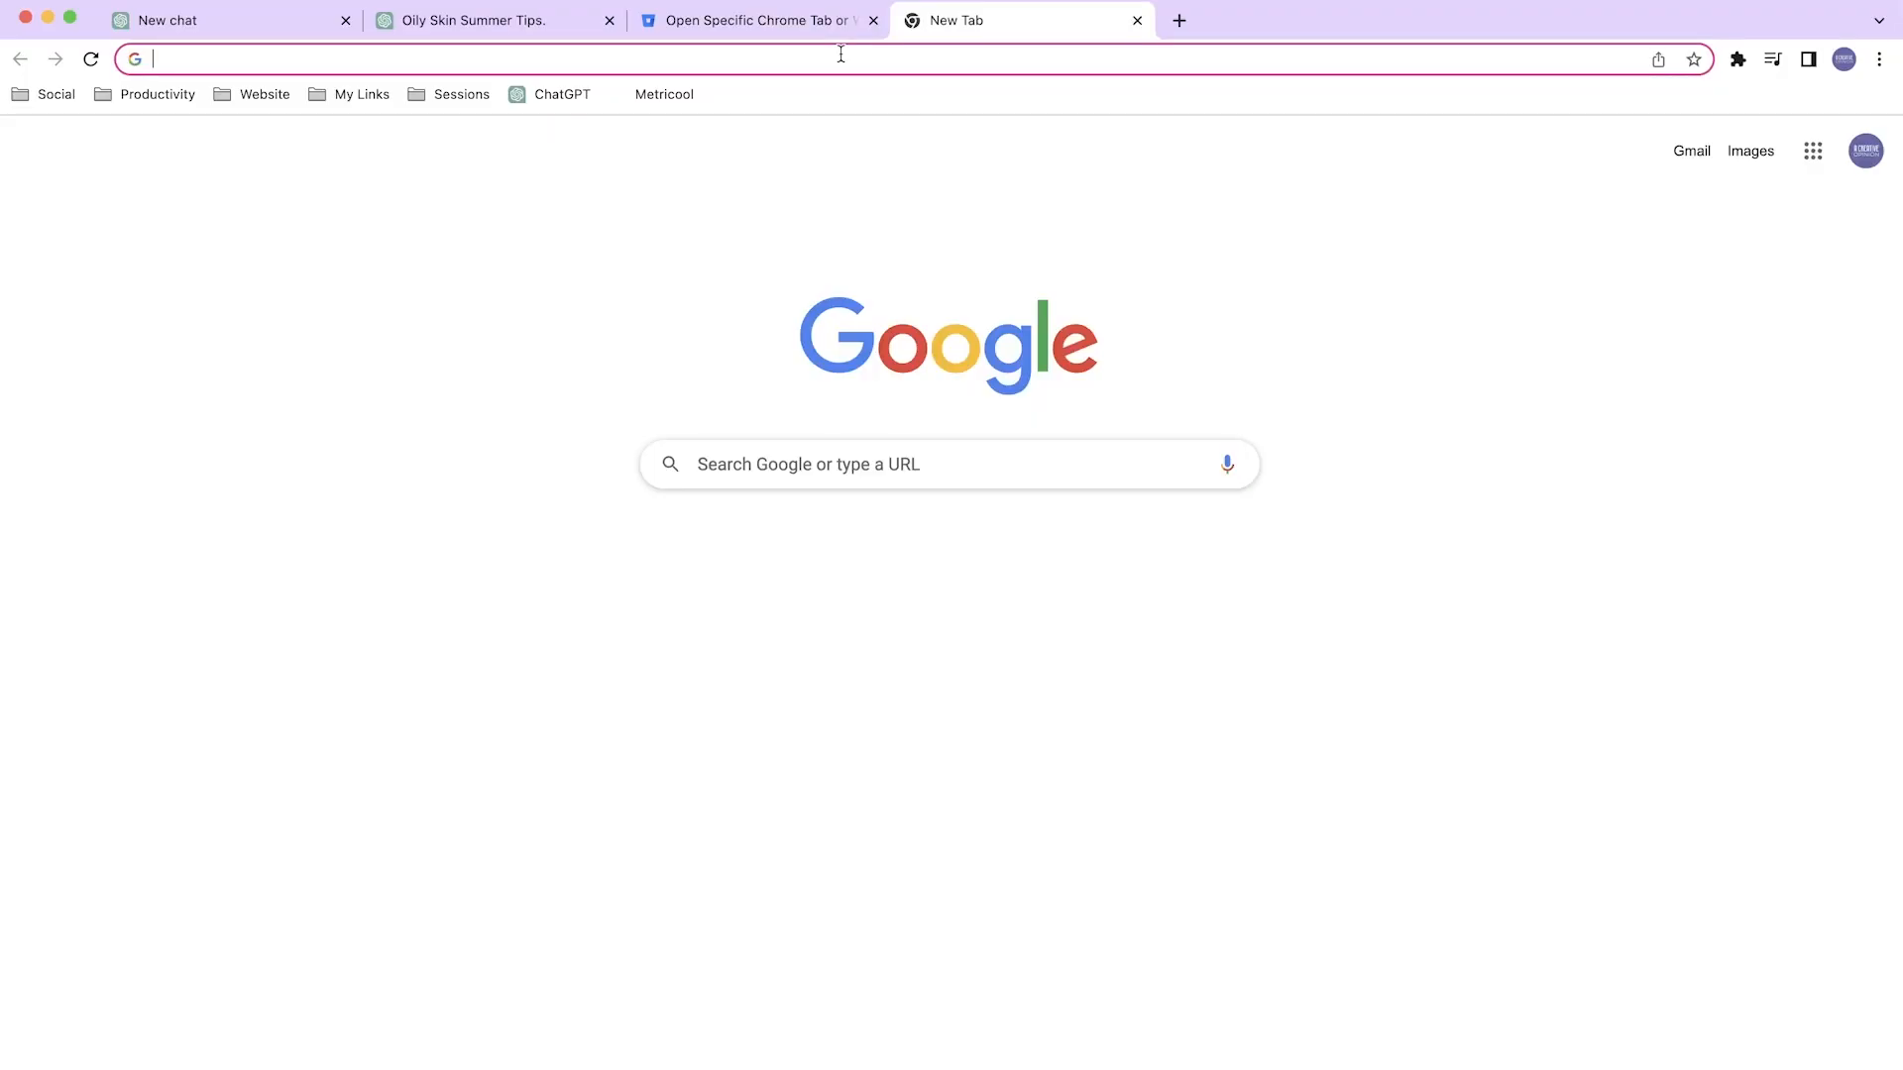
Switch to Chrome and load chrome://version in the new tab to look up the profile directory.
text(chrome://version)
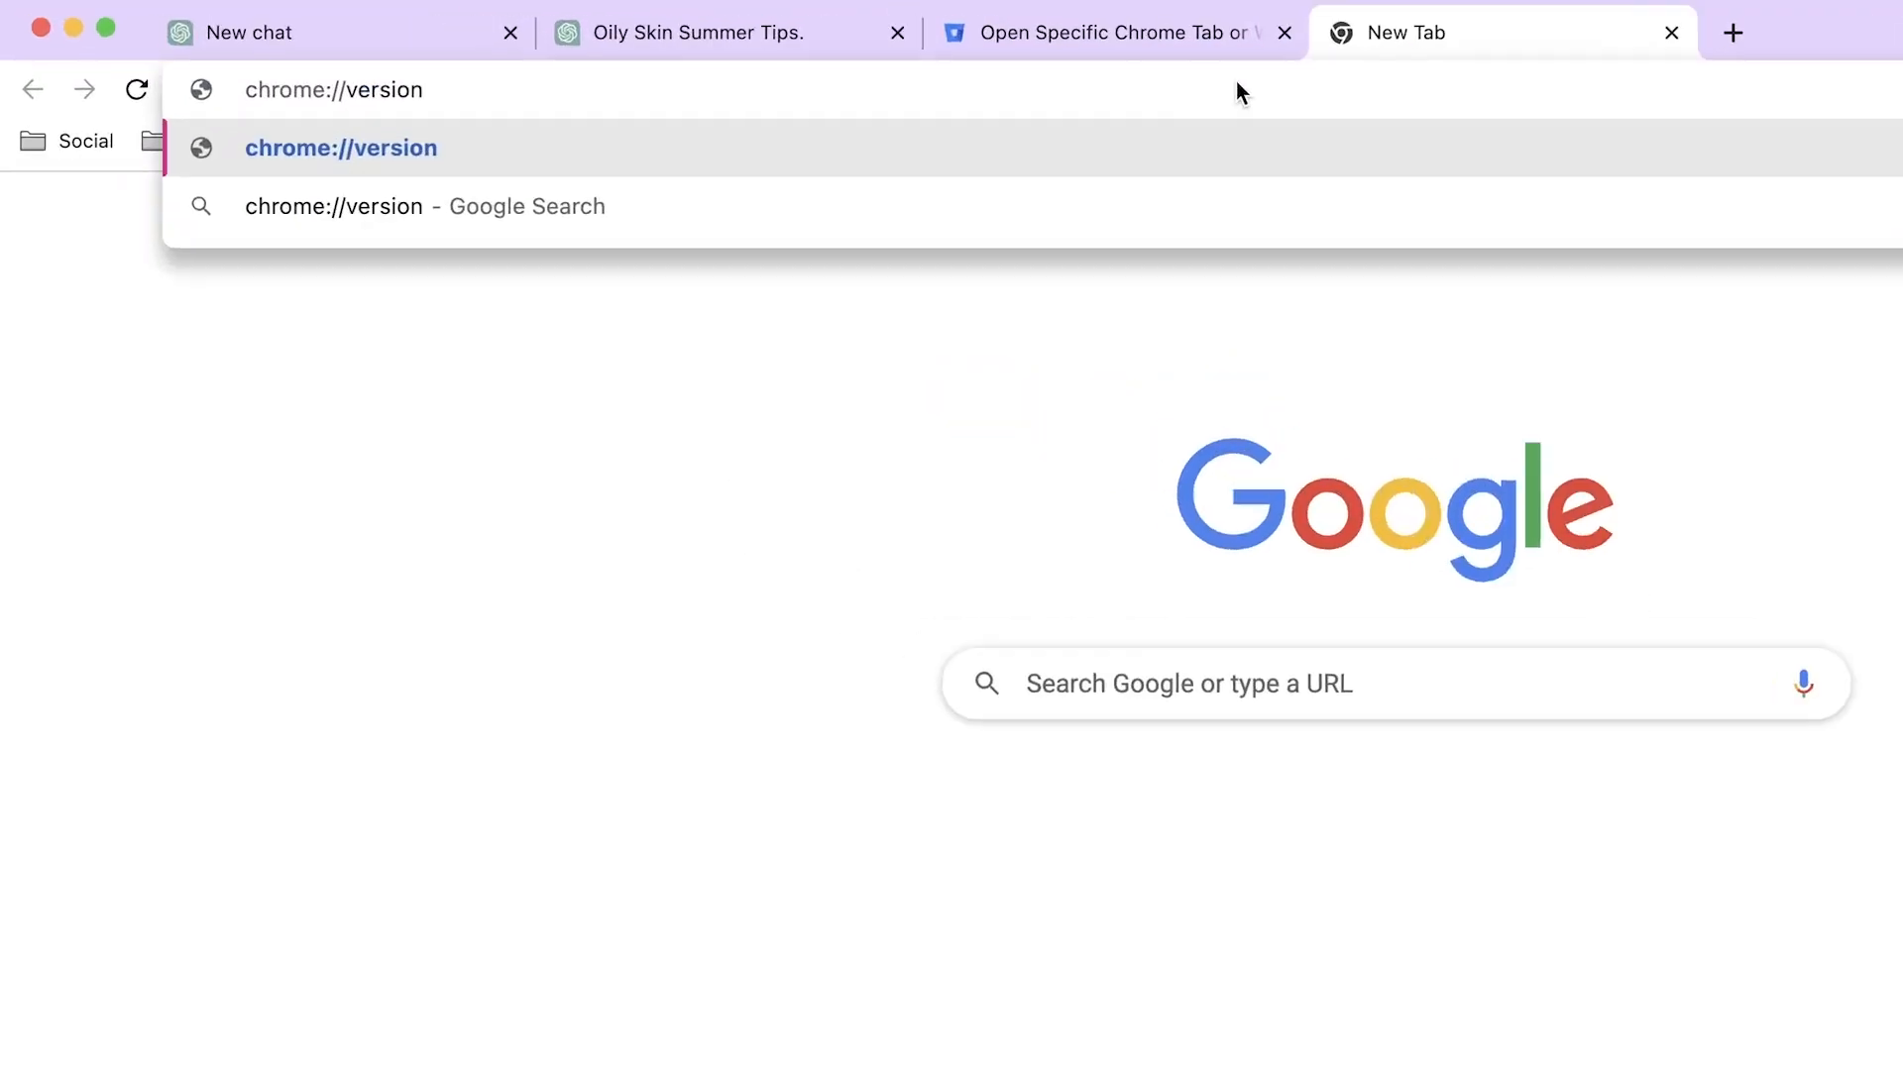
key(Return)
Replace the profile placeholder in the AppleScript with Profile 5, then compile the script and test the shortcut.
drag(737, 408, 877, 410)
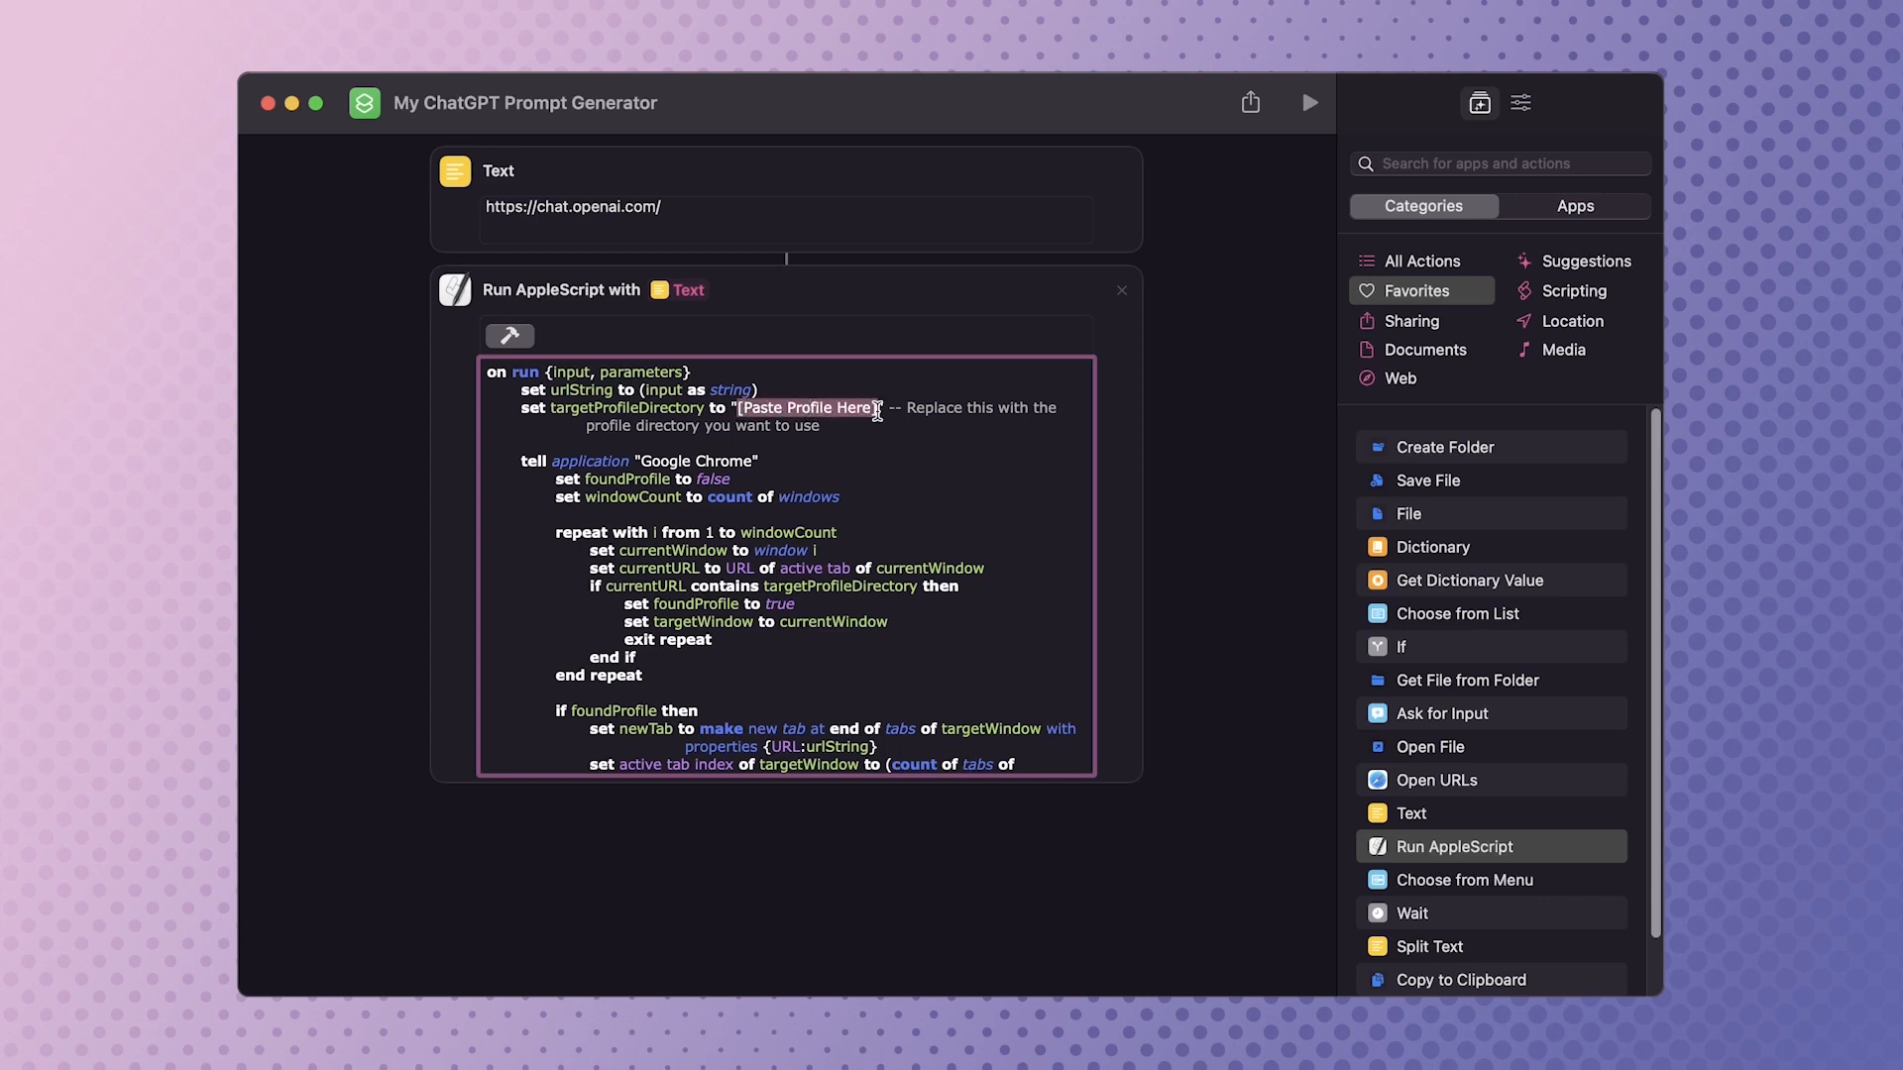
text(Profile 5)
click(519, 335)
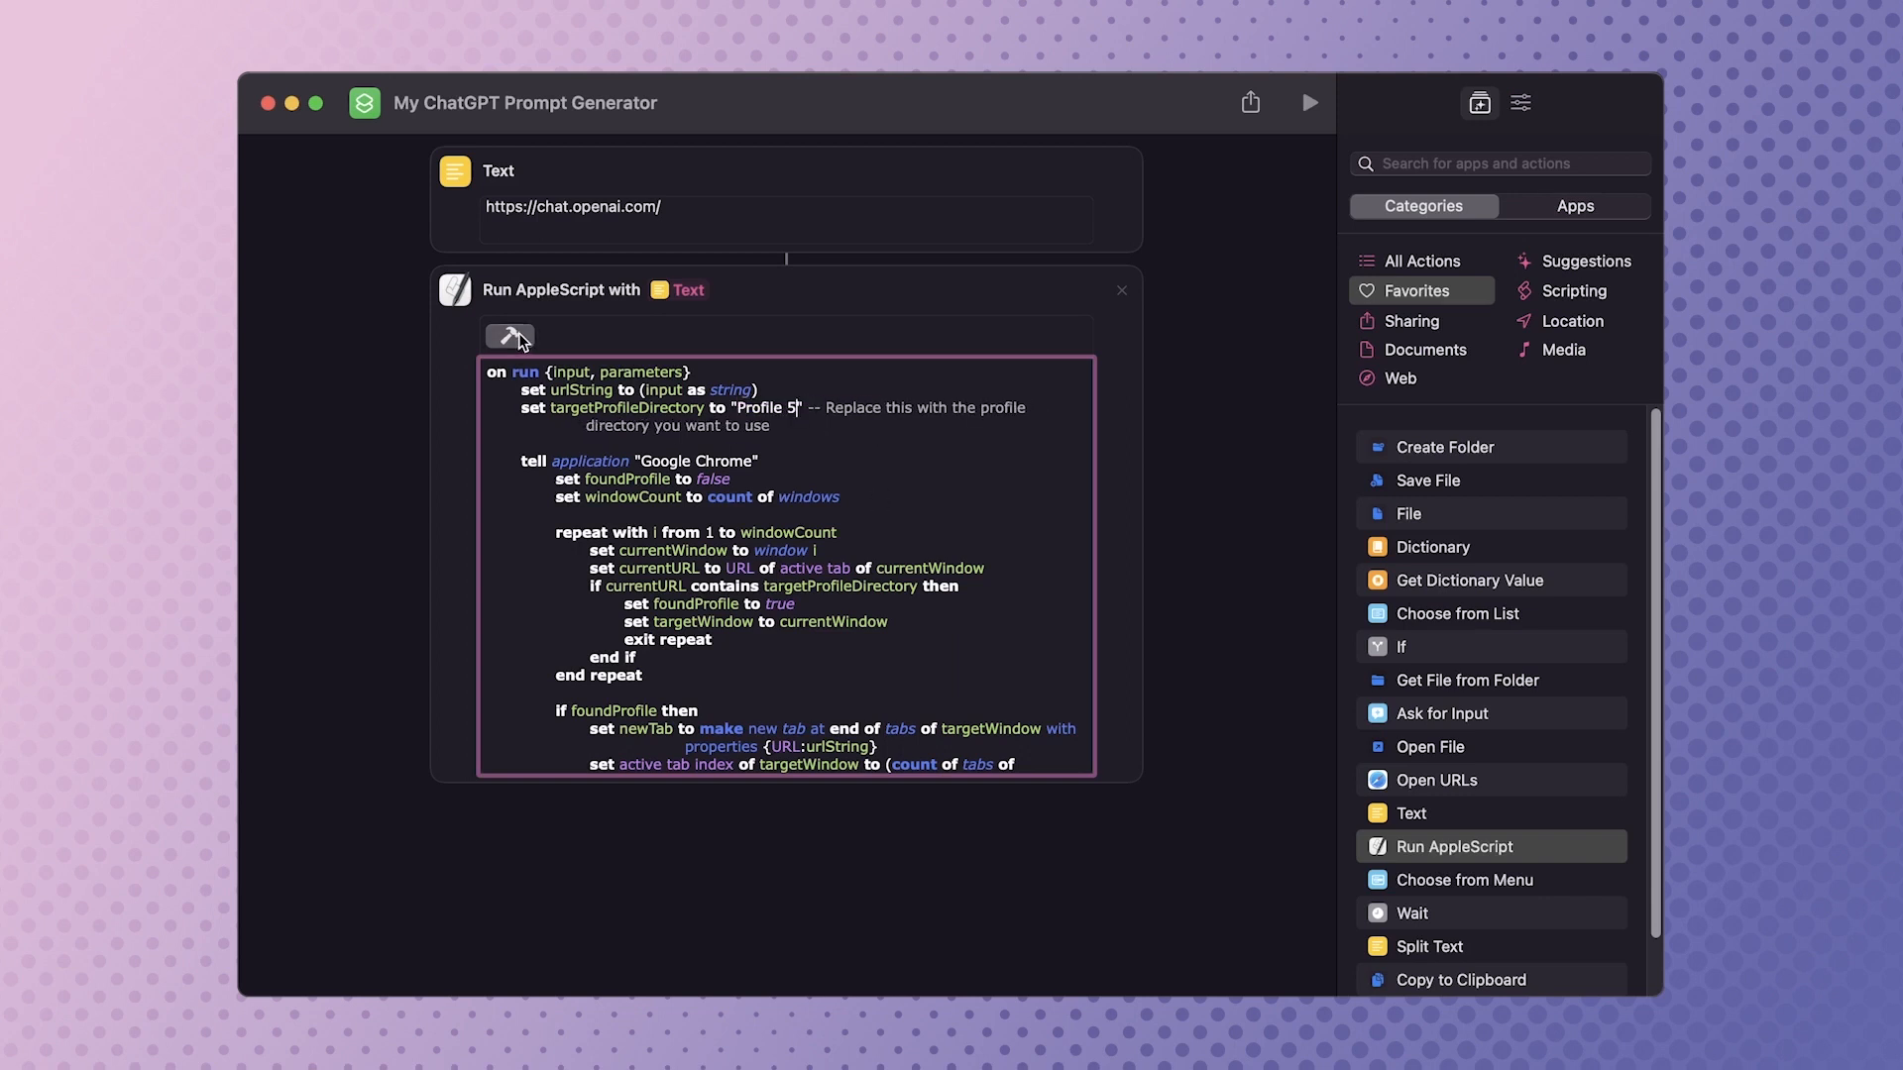
click(1308, 102)
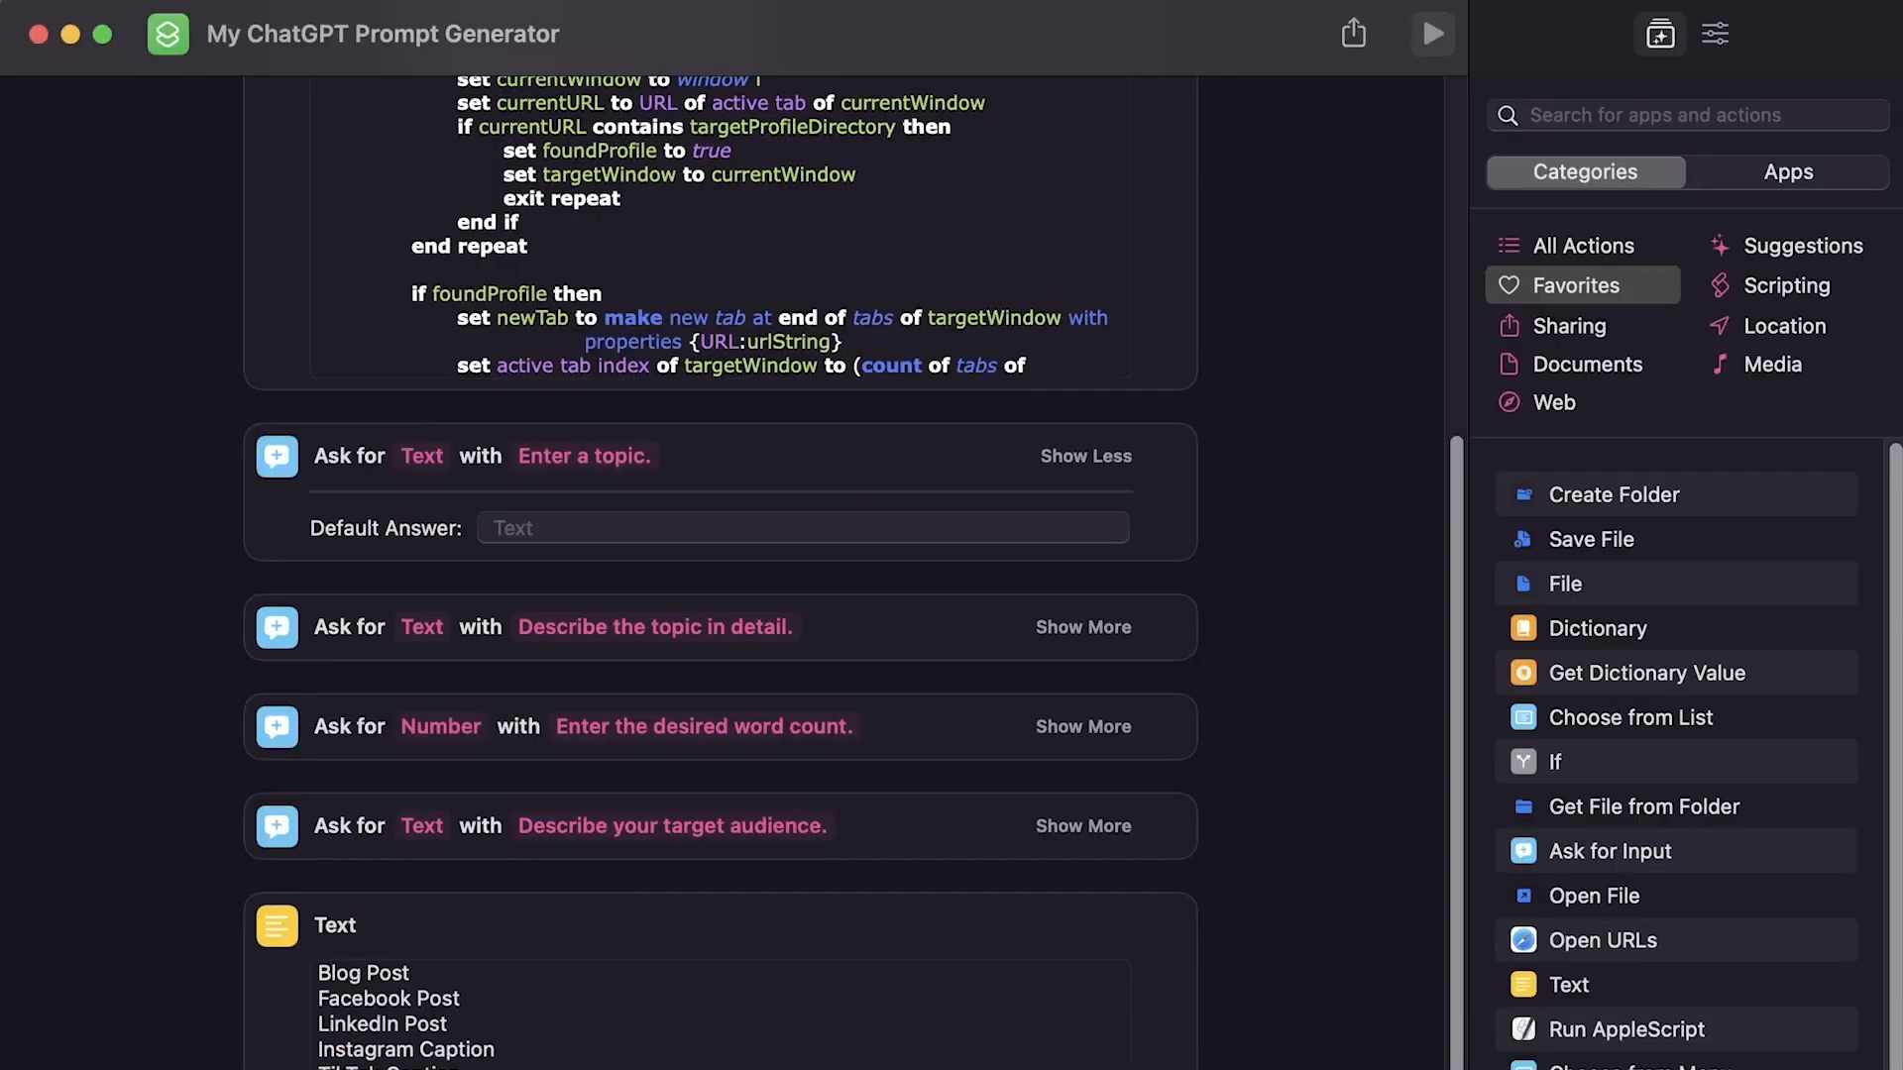
Add a Choose from List action after the split content-type text.
double_click(1631, 717)
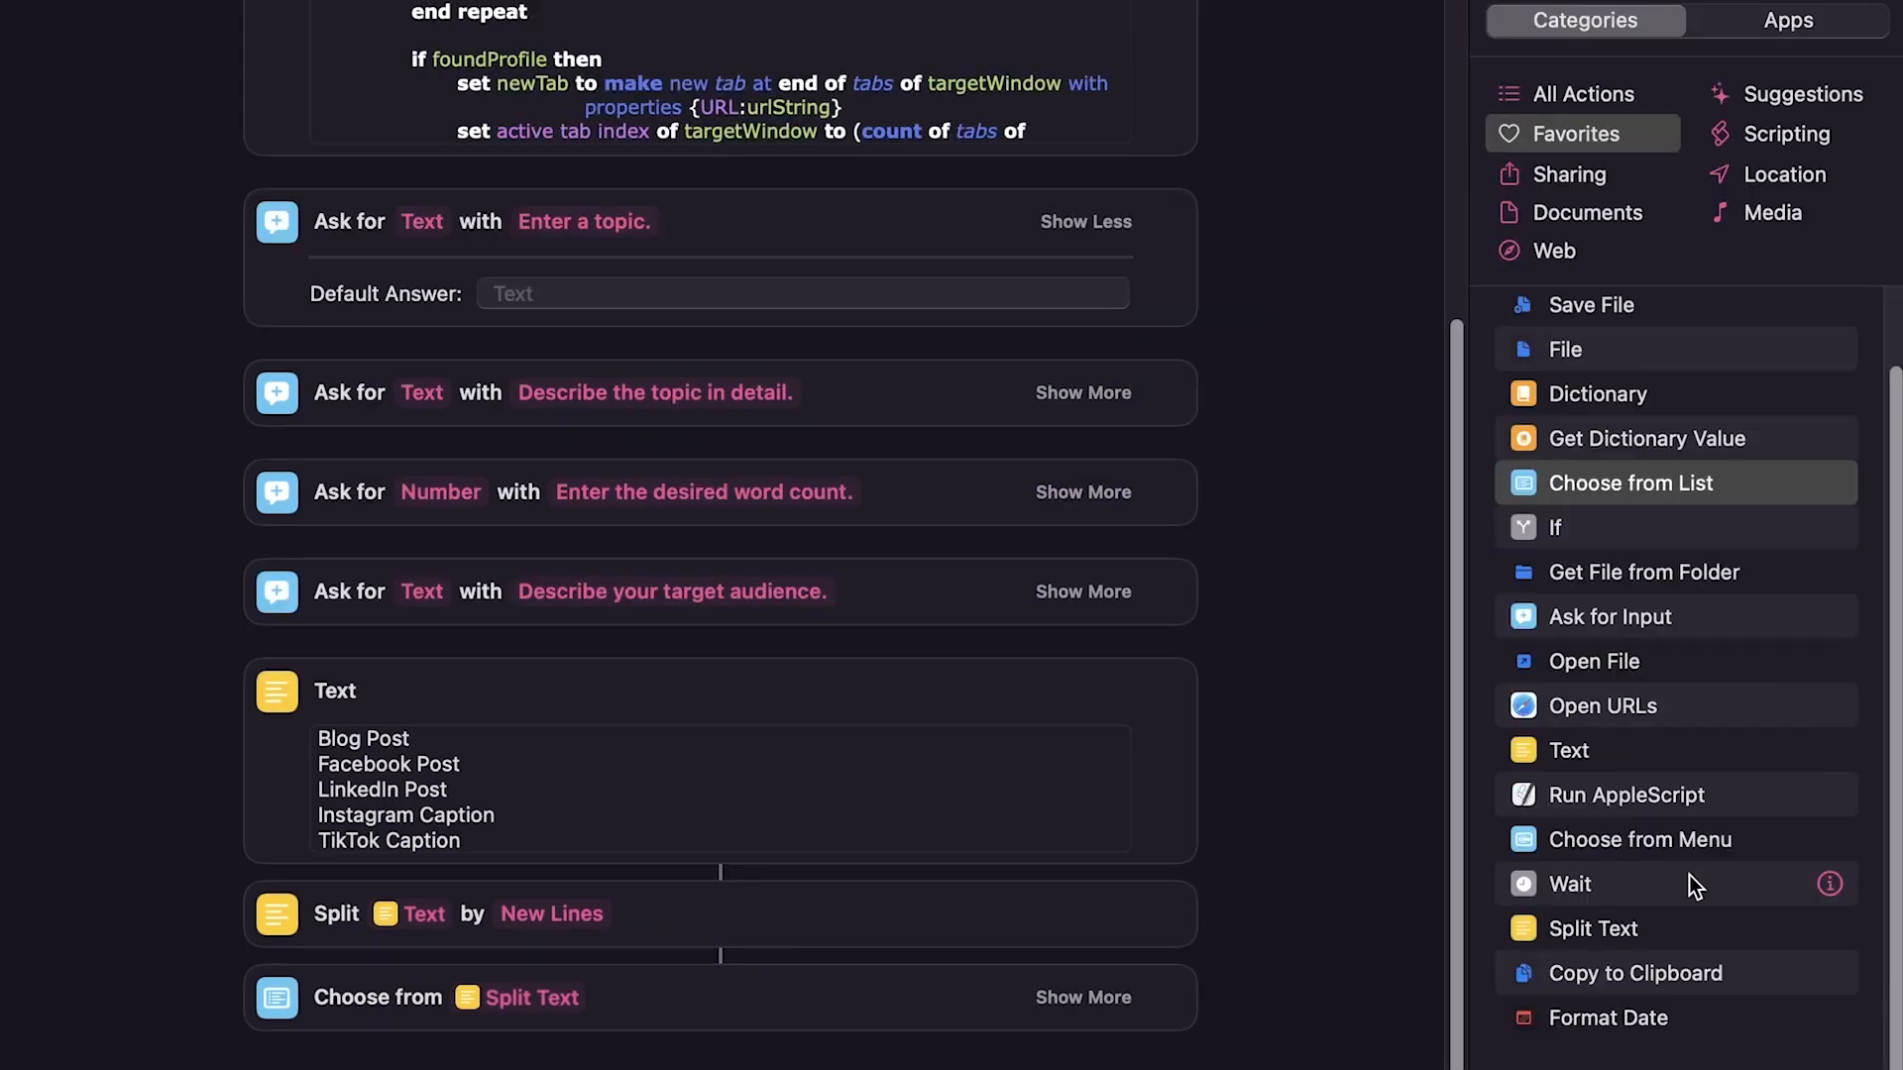
Add a Text action listing Formal, Informative and Casual on separate lines, and make it selectable with Split Text and Choose from List.
double_click(1754, 798)
click(418, 963)
text(Formal)
key(Return)
text(Informative)
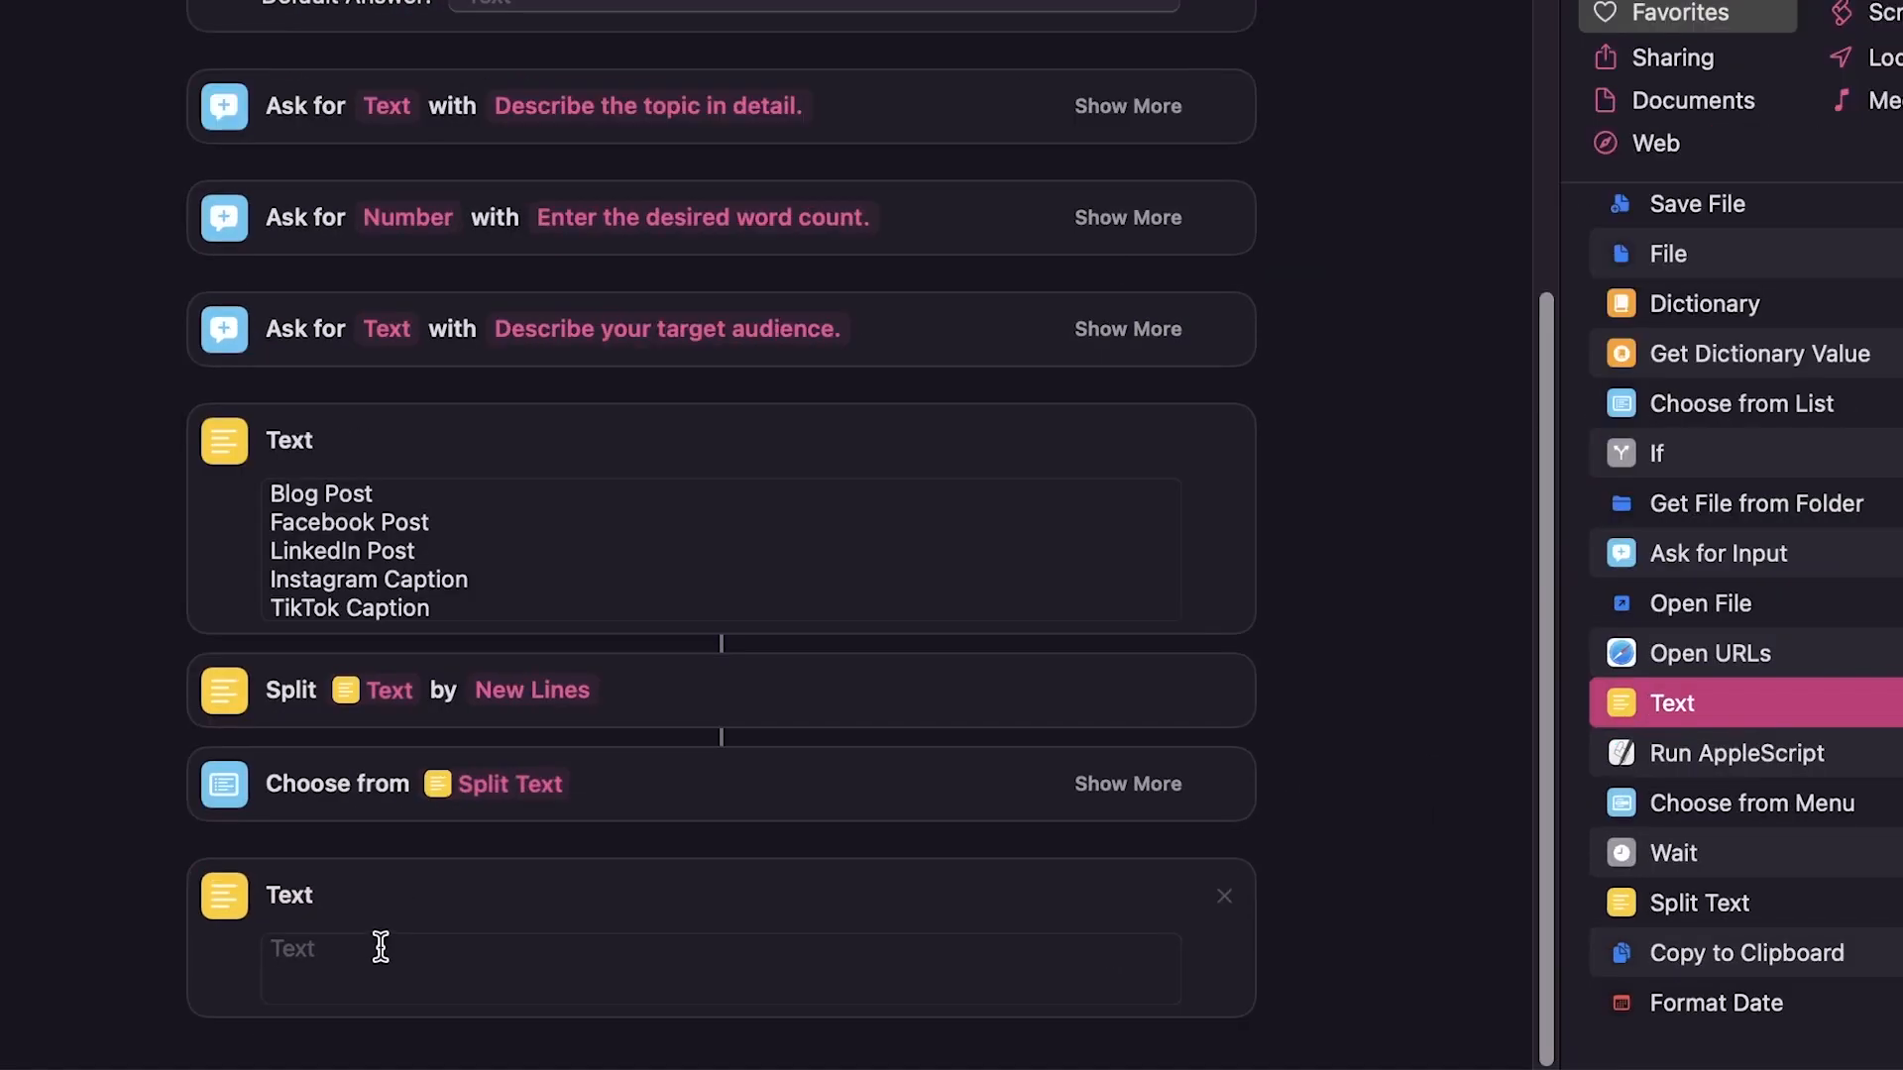
key(Return)
text(Casual)
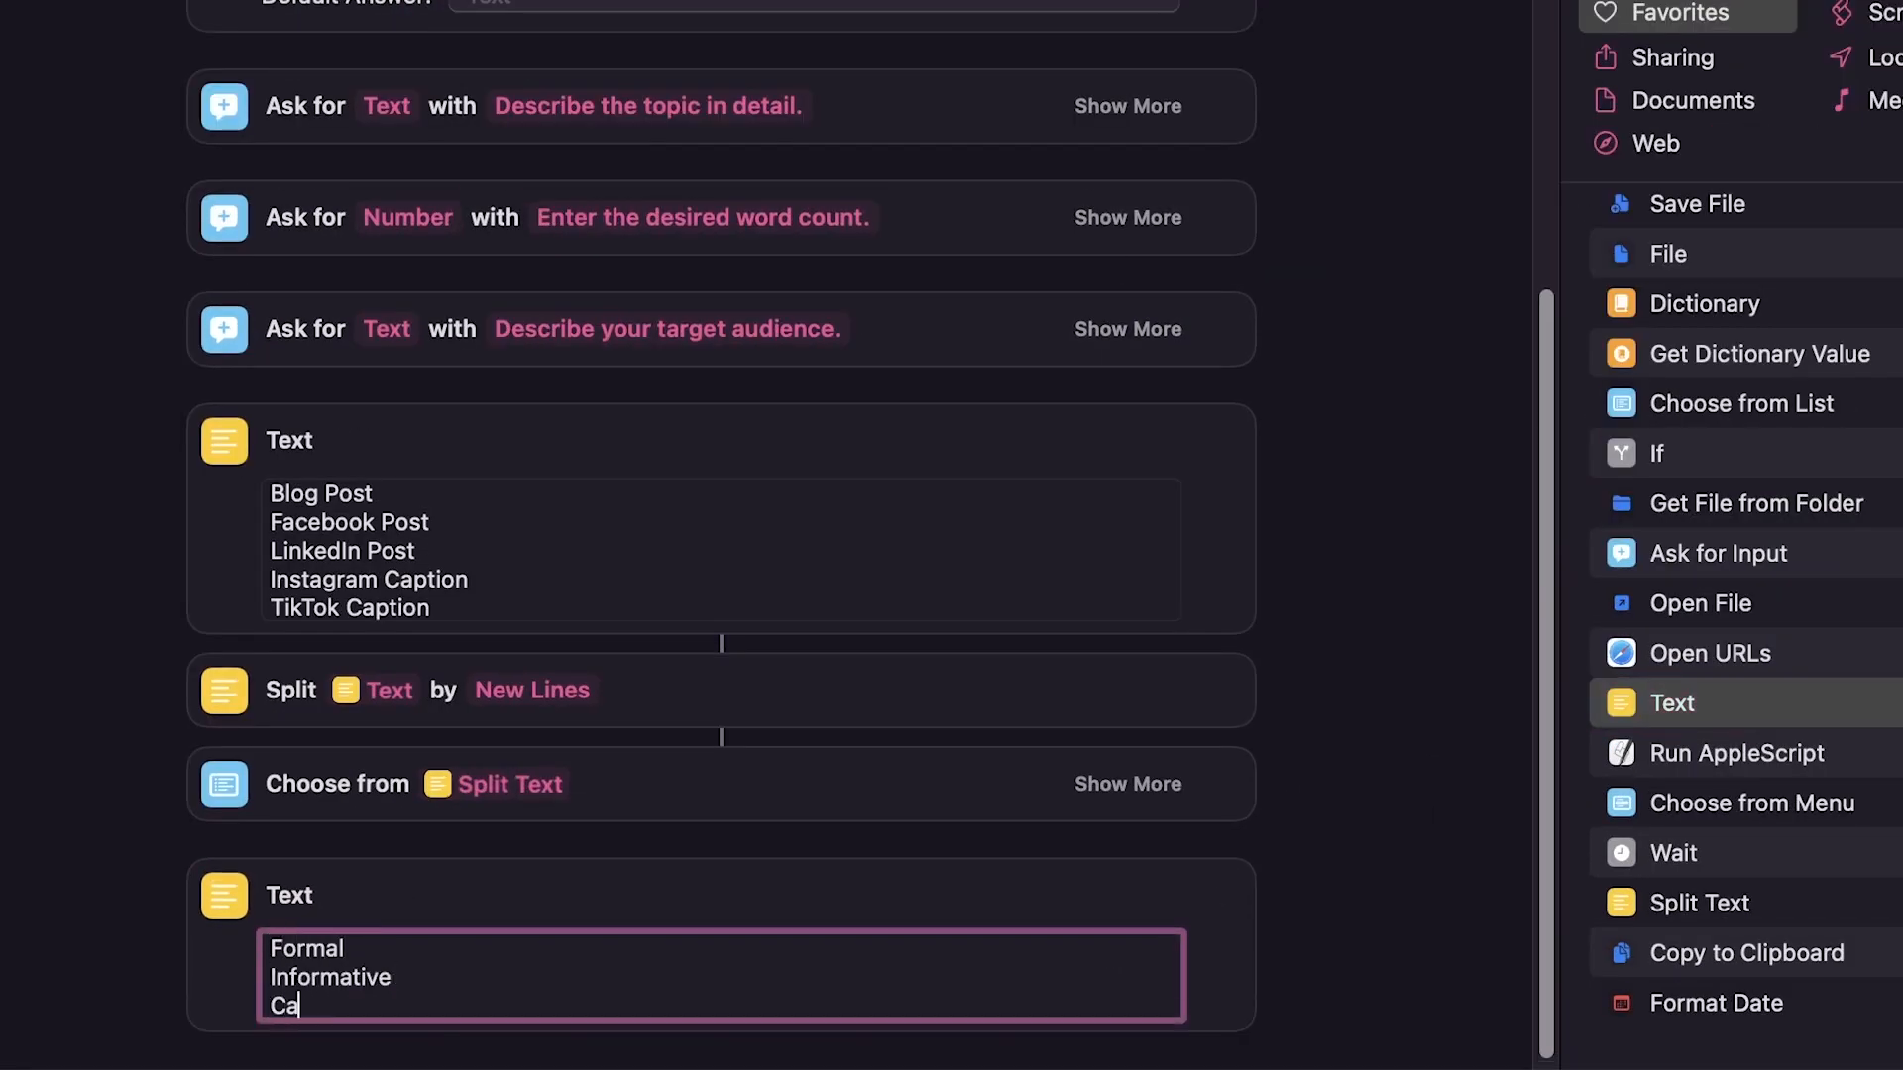
double_click(1699, 903)
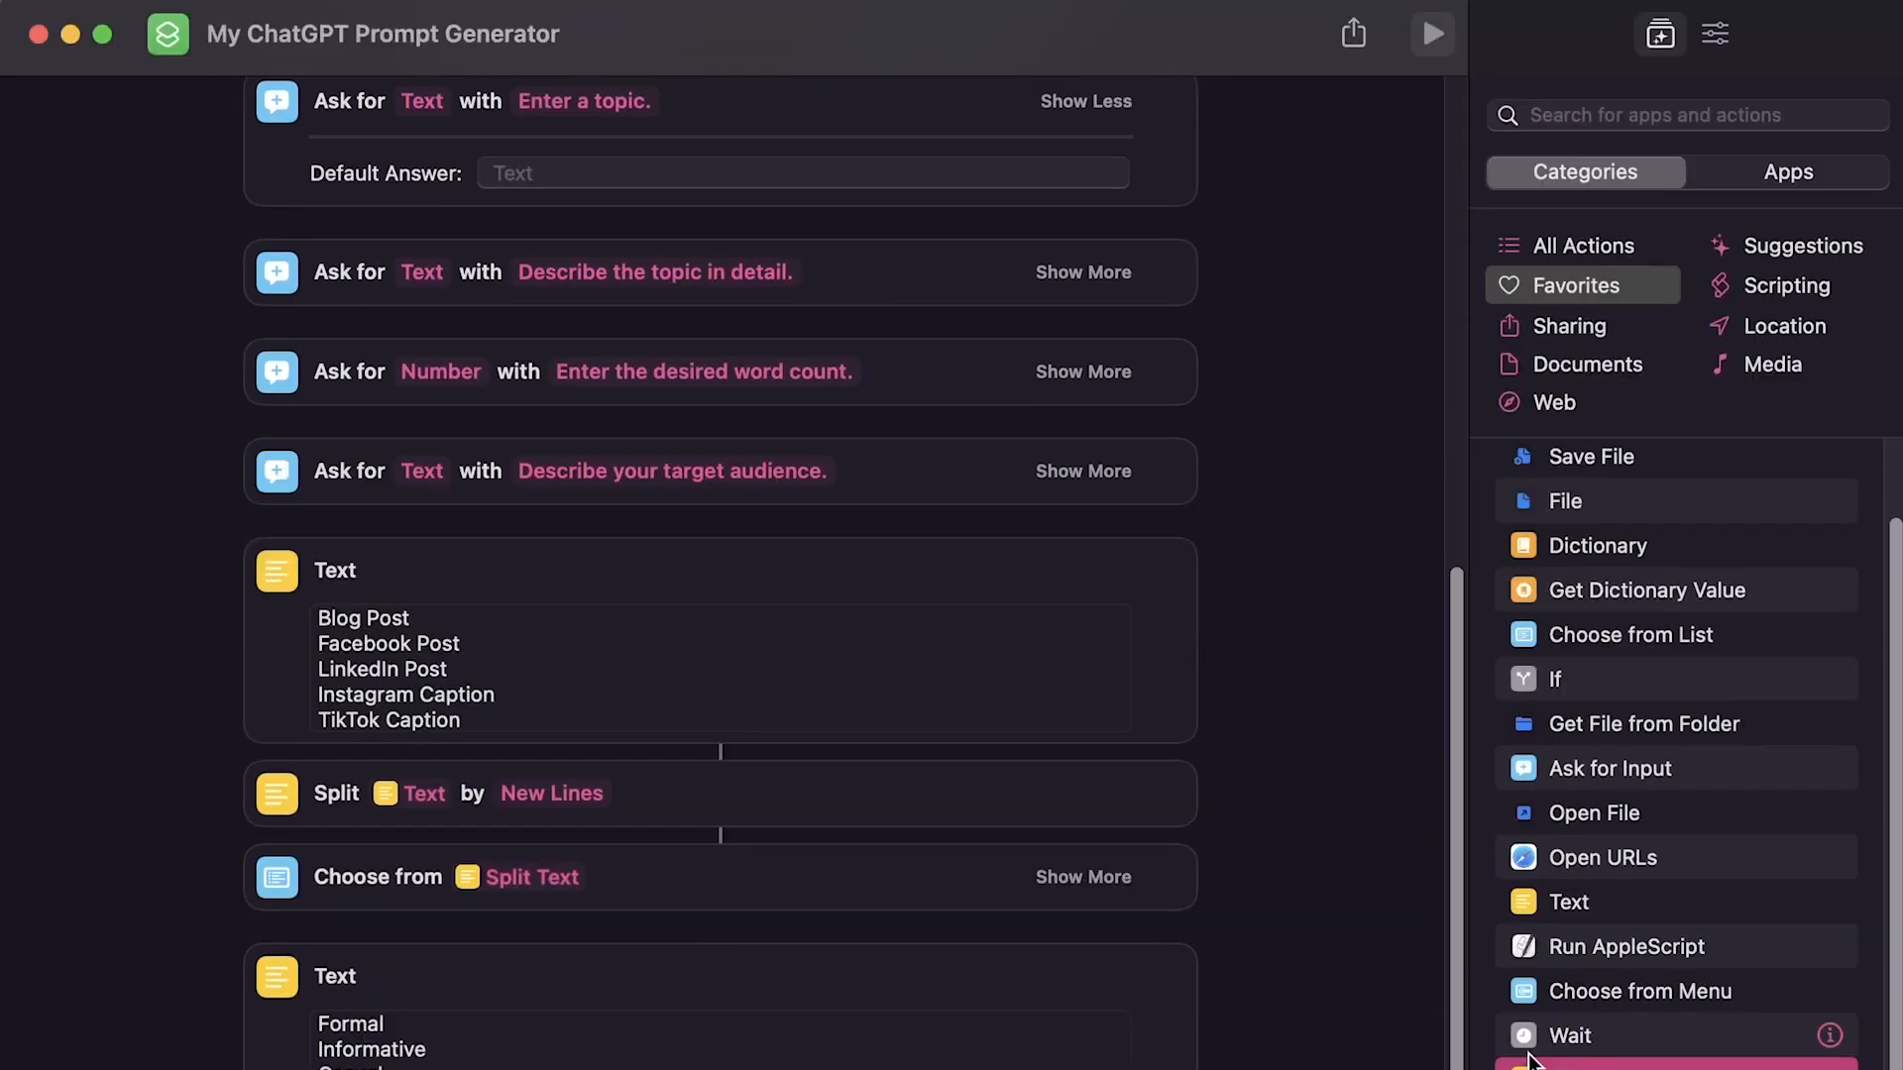
double_click(1631, 483)
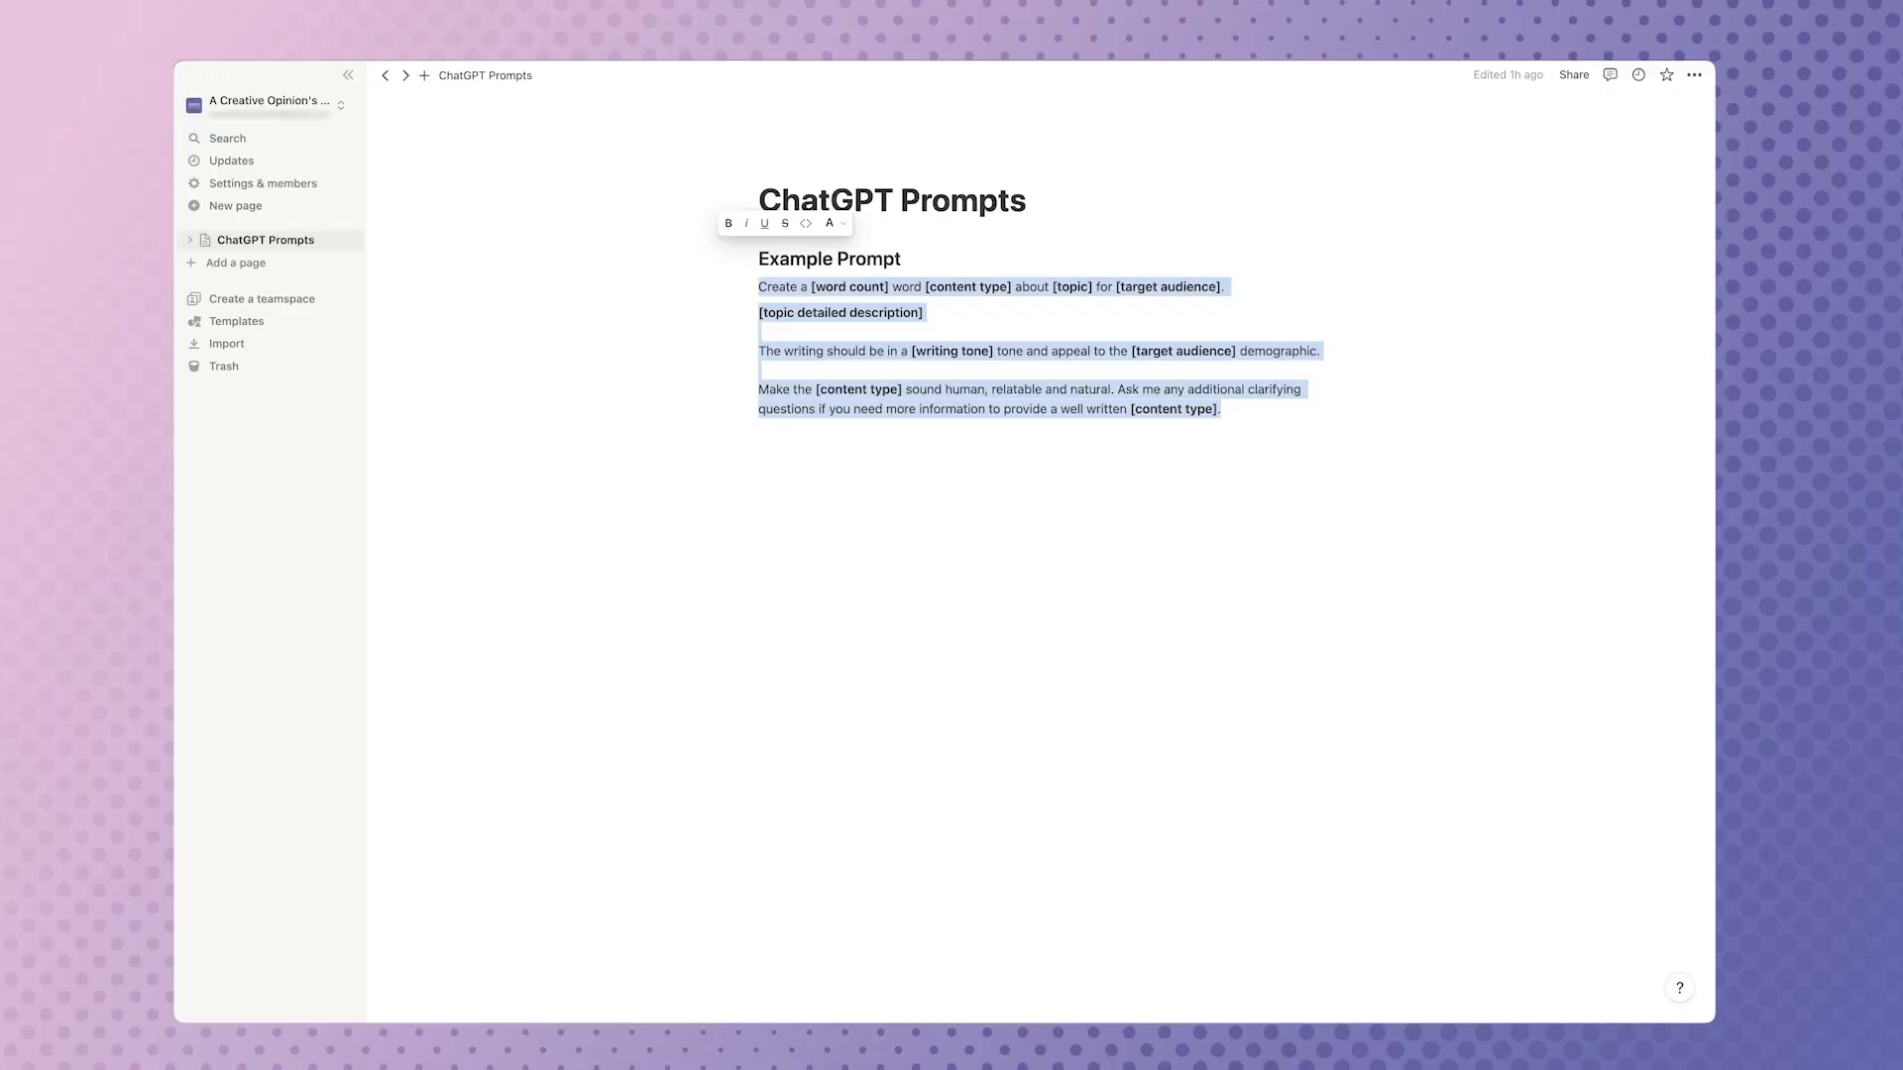
Copy the whole example prompt from the ChatGPT Prompts page and paste it into the new empty Text action of the shortcut.
click(1251, 412)
drag(1225, 415, 758, 286)
key(super+c)
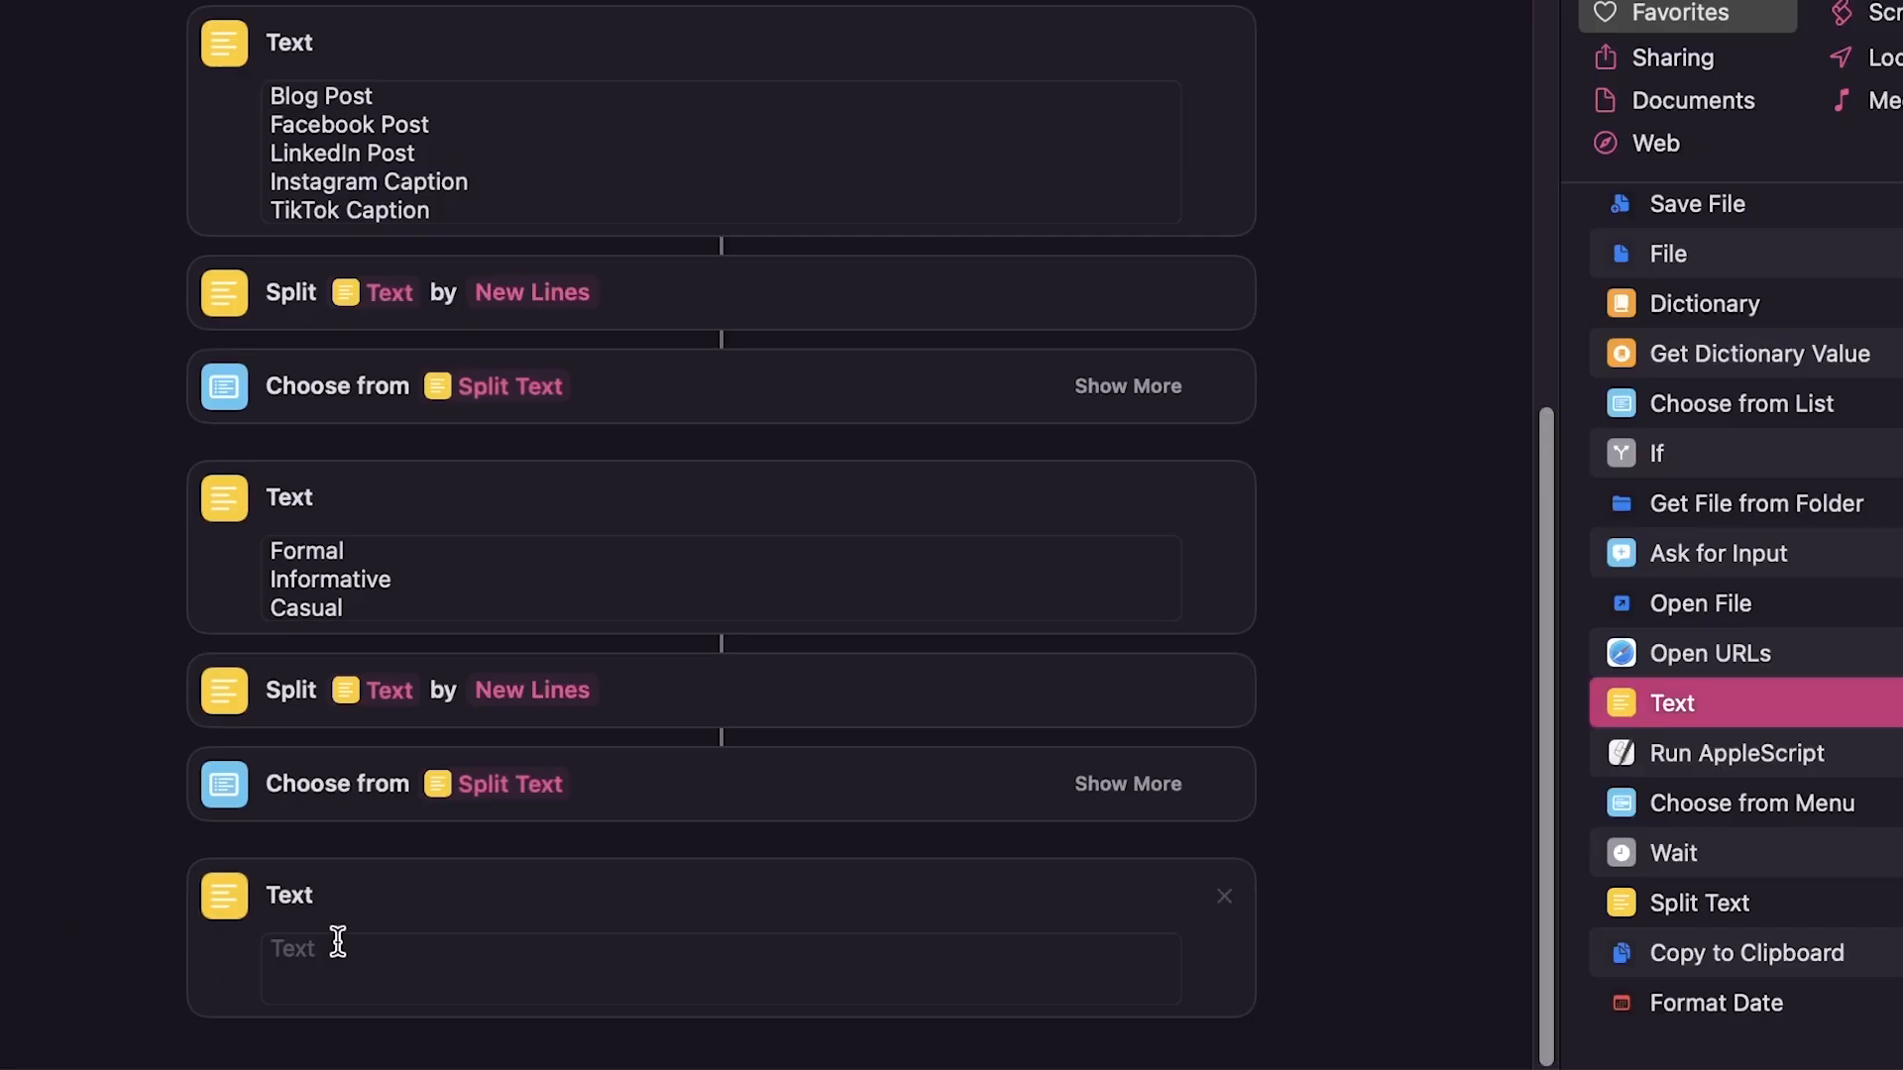
click(337, 948)
key(super+v)
scroll(722, 889, down, 3)
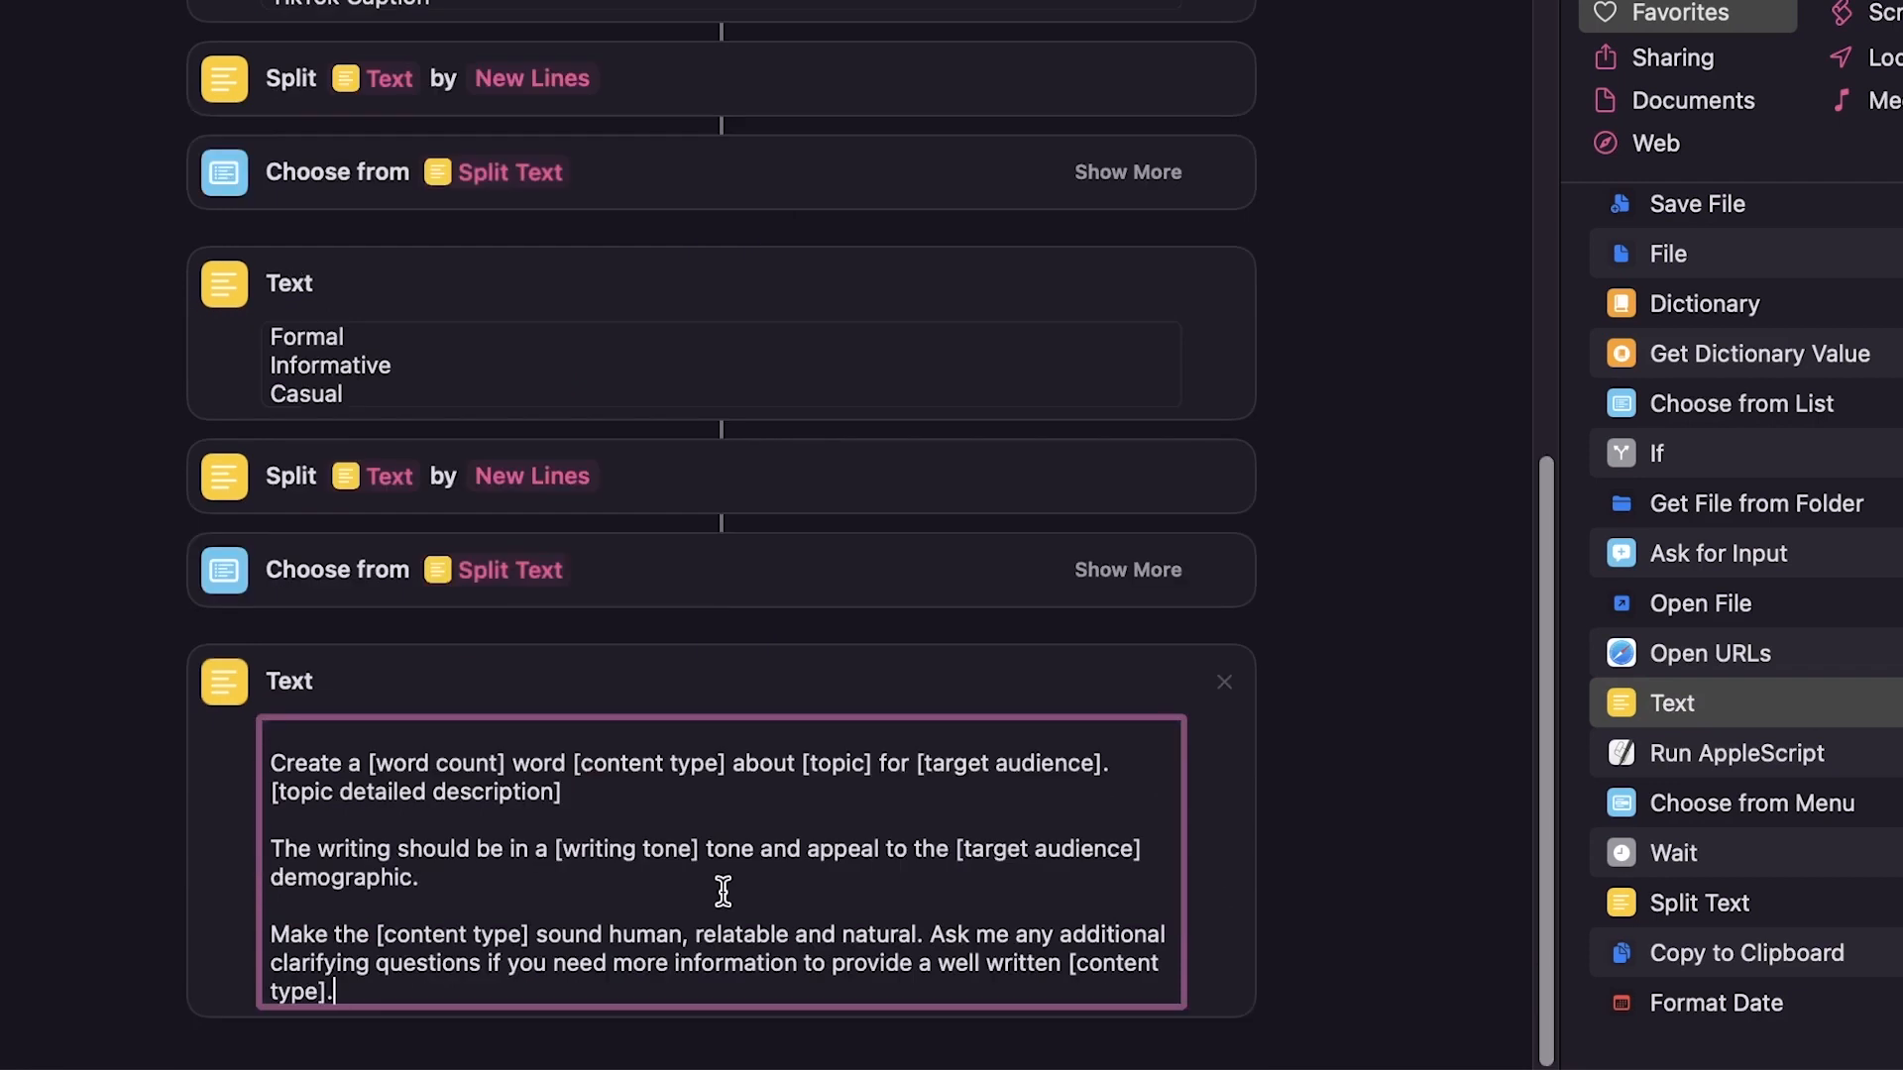
Paste the brand persona and brand voice background above the prompt in the Text action.
click(282, 721)
key(super+v)
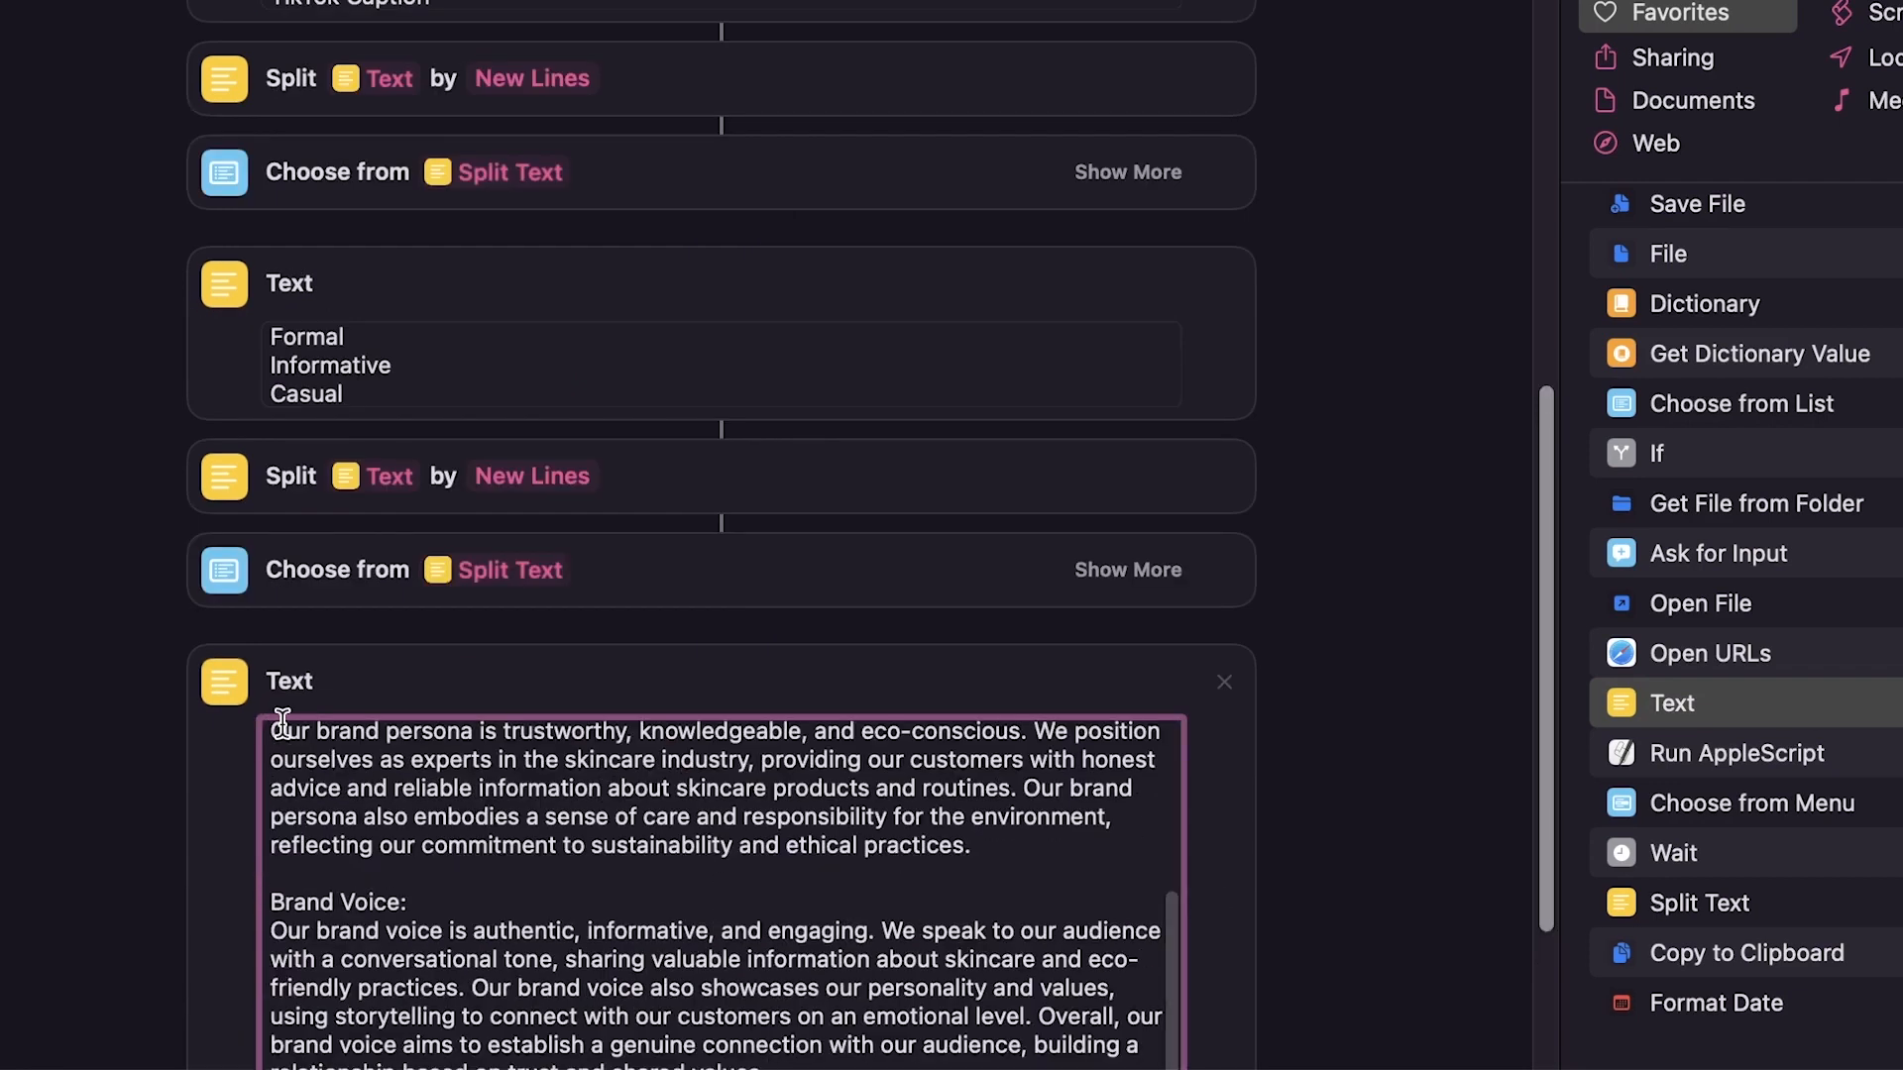
key(Return)
scroll(787, 844, down, 2)
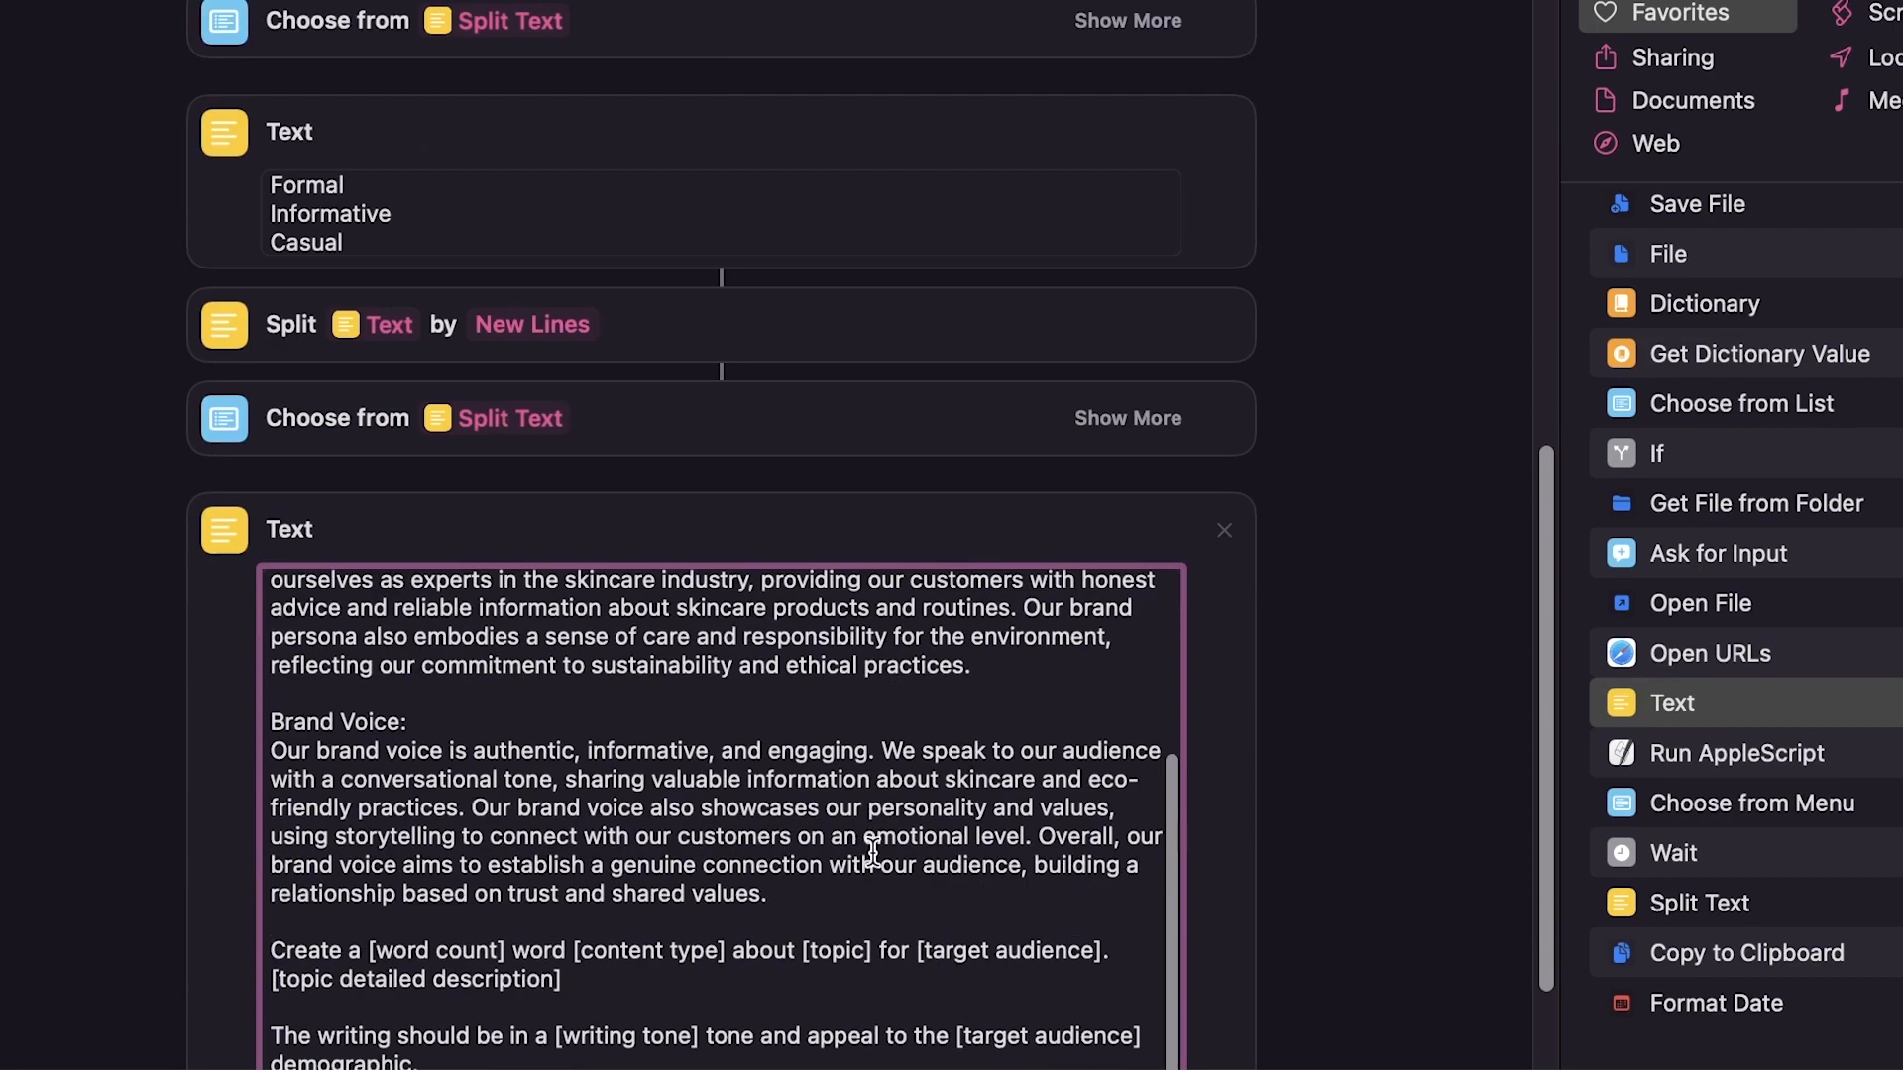
Replace [word count] with the word count question's Provided Input and the first [content type] with the content type list's Chosen Item.
scroll(878, 853, down, 3)
drag(369, 763, 507, 763)
right_click(467, 765)
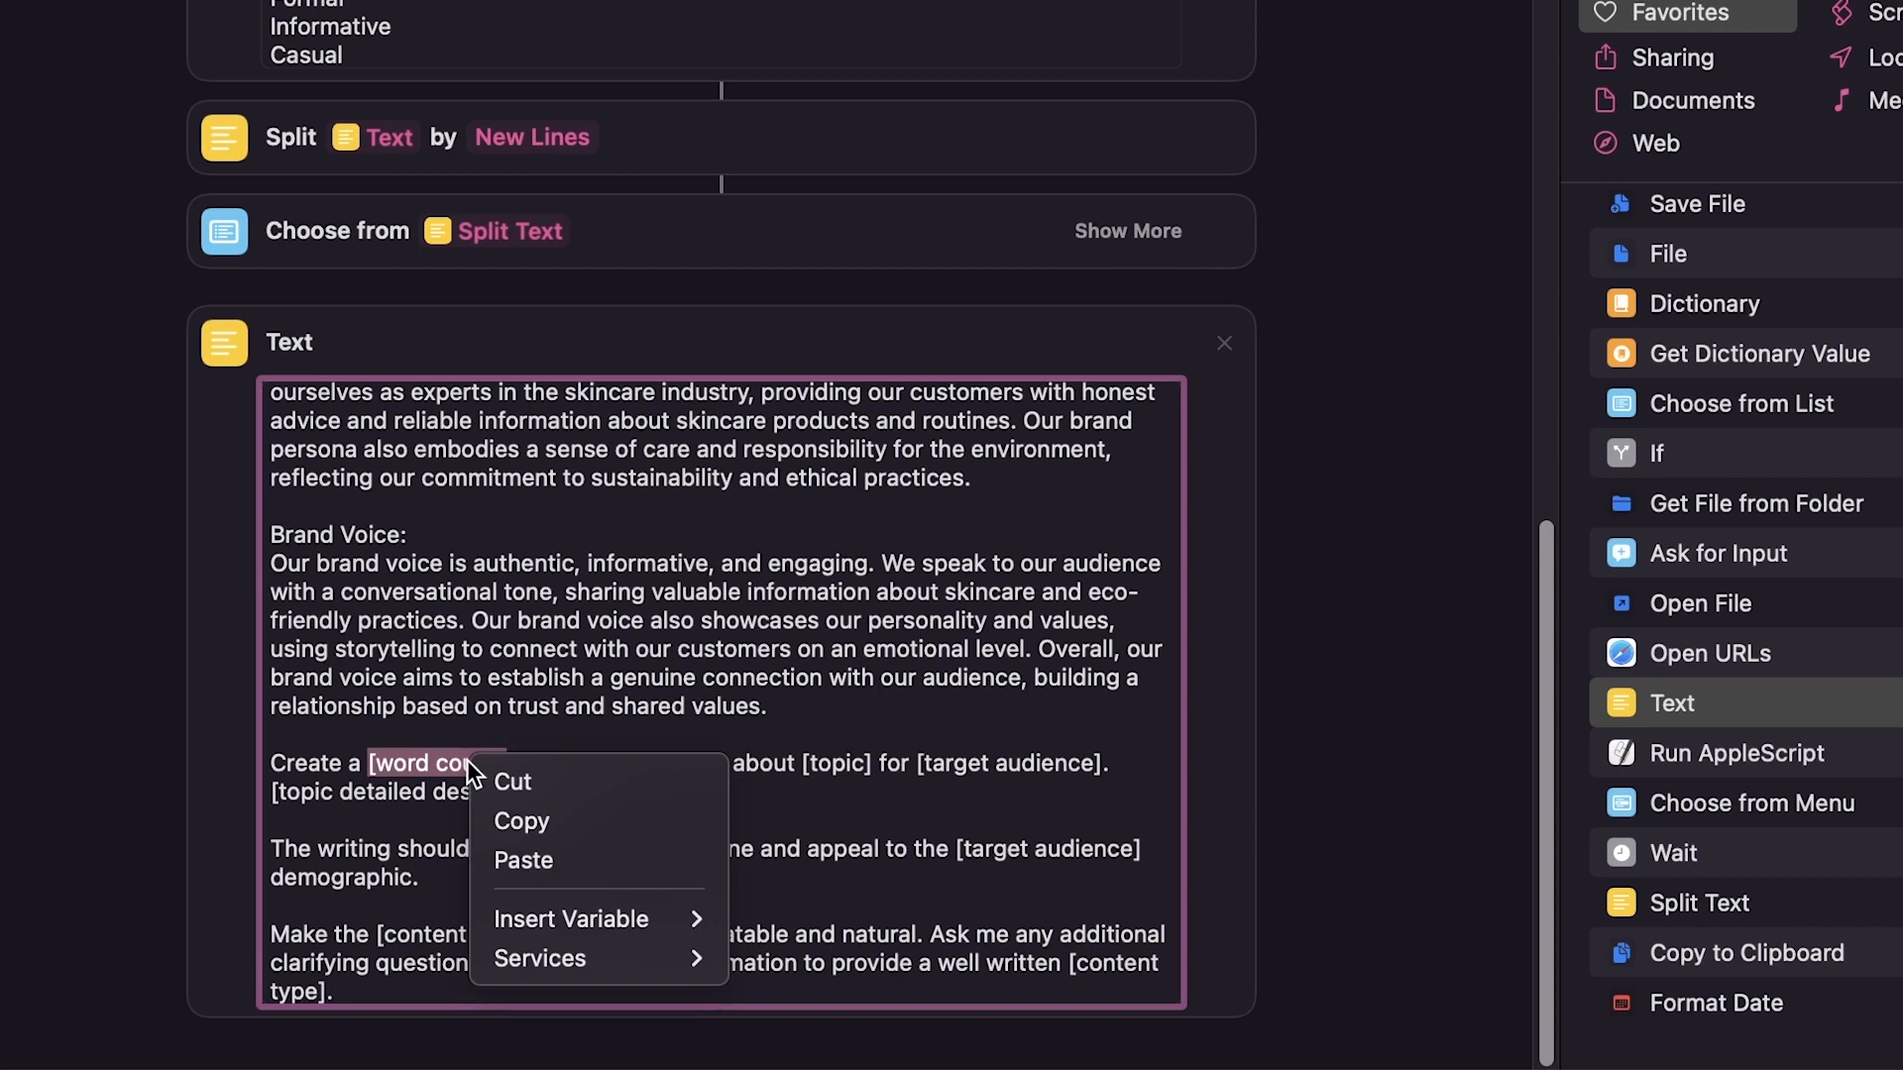
mouse_move(642, 916)
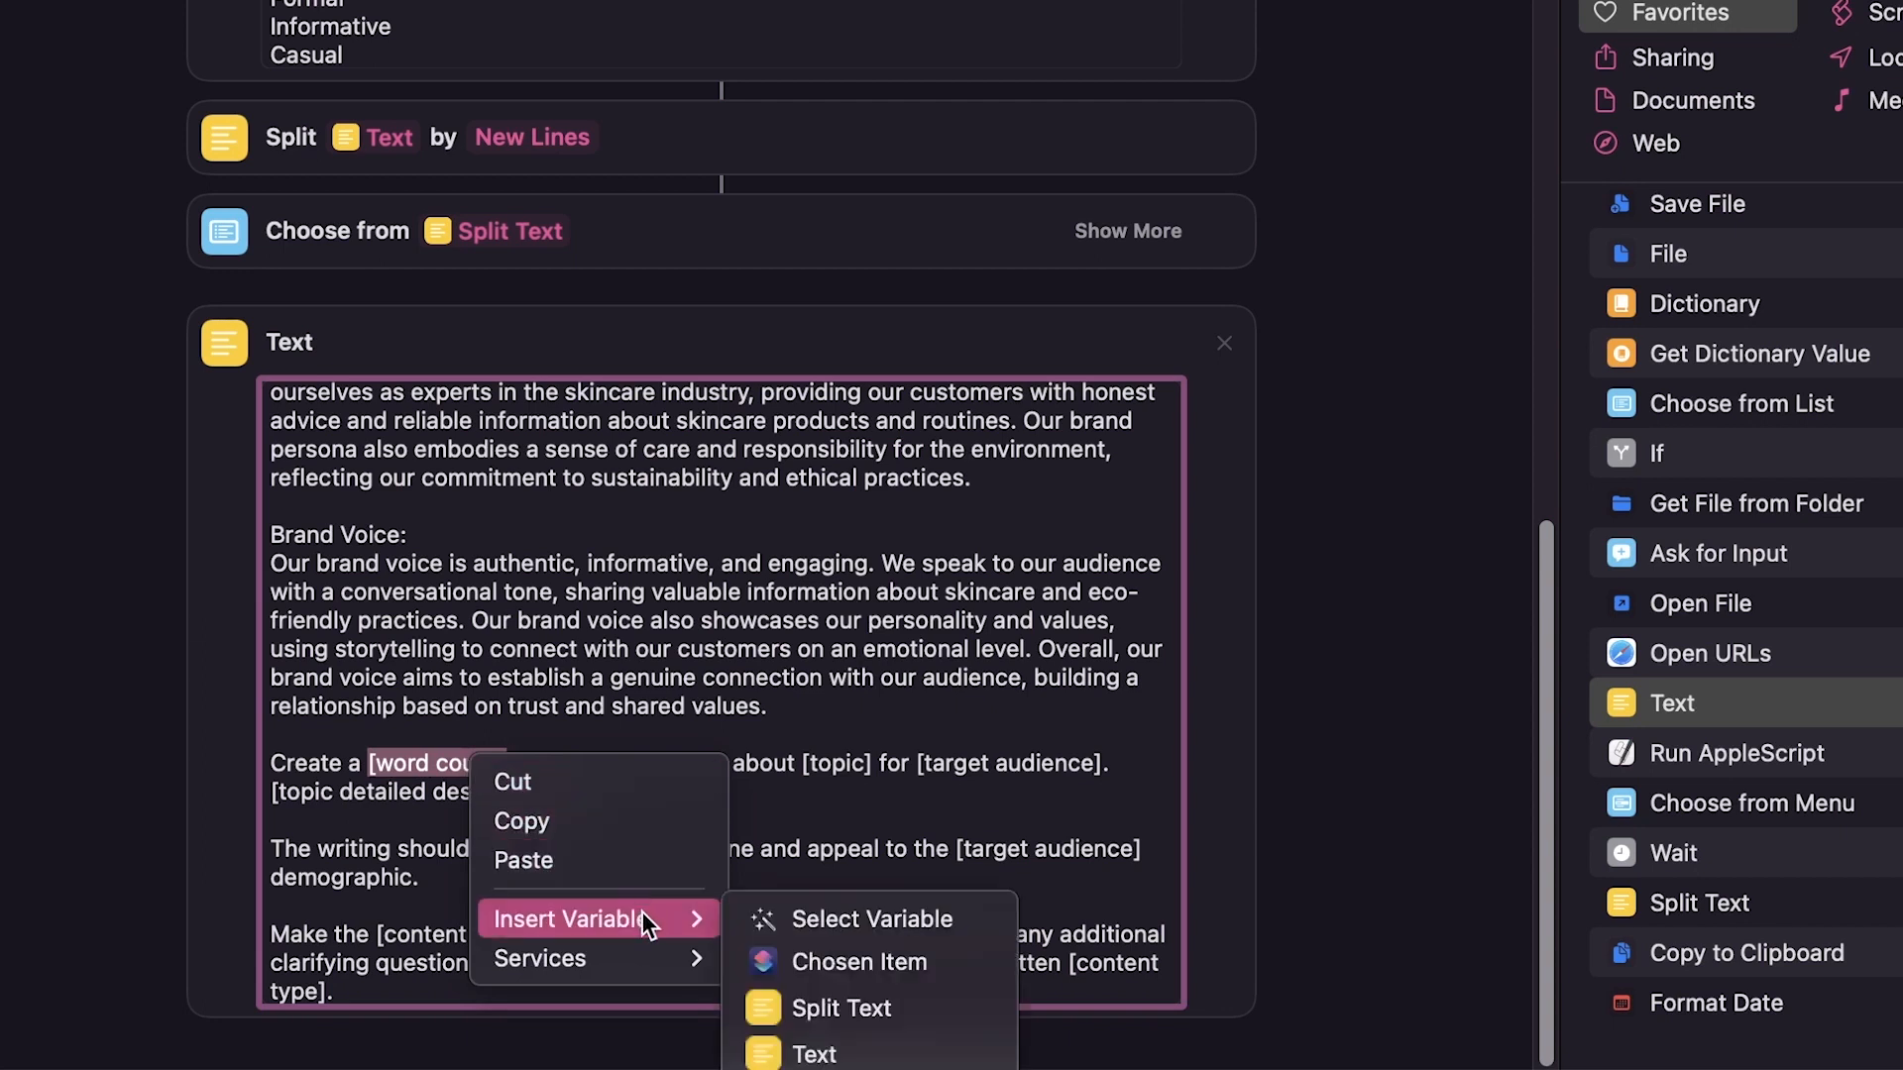
click(821, 920)
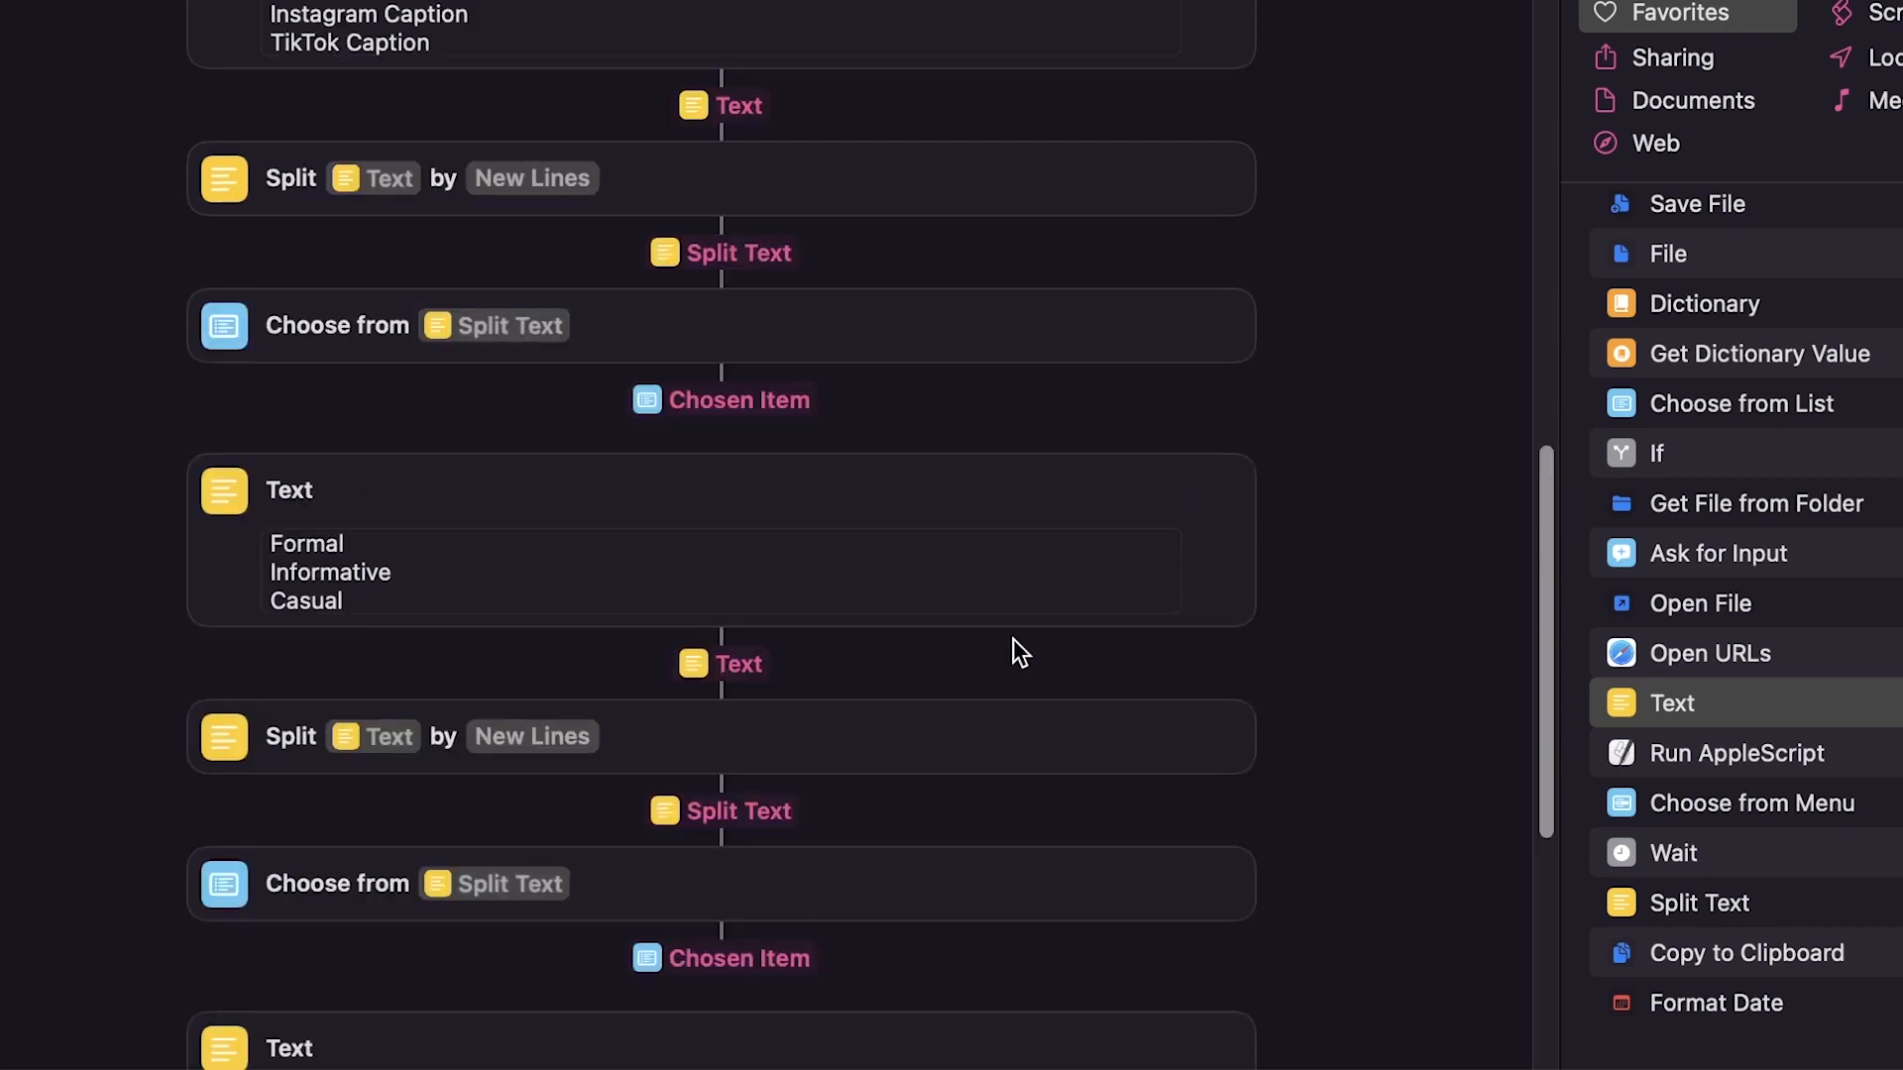
scroll(939, 630, up, 2)
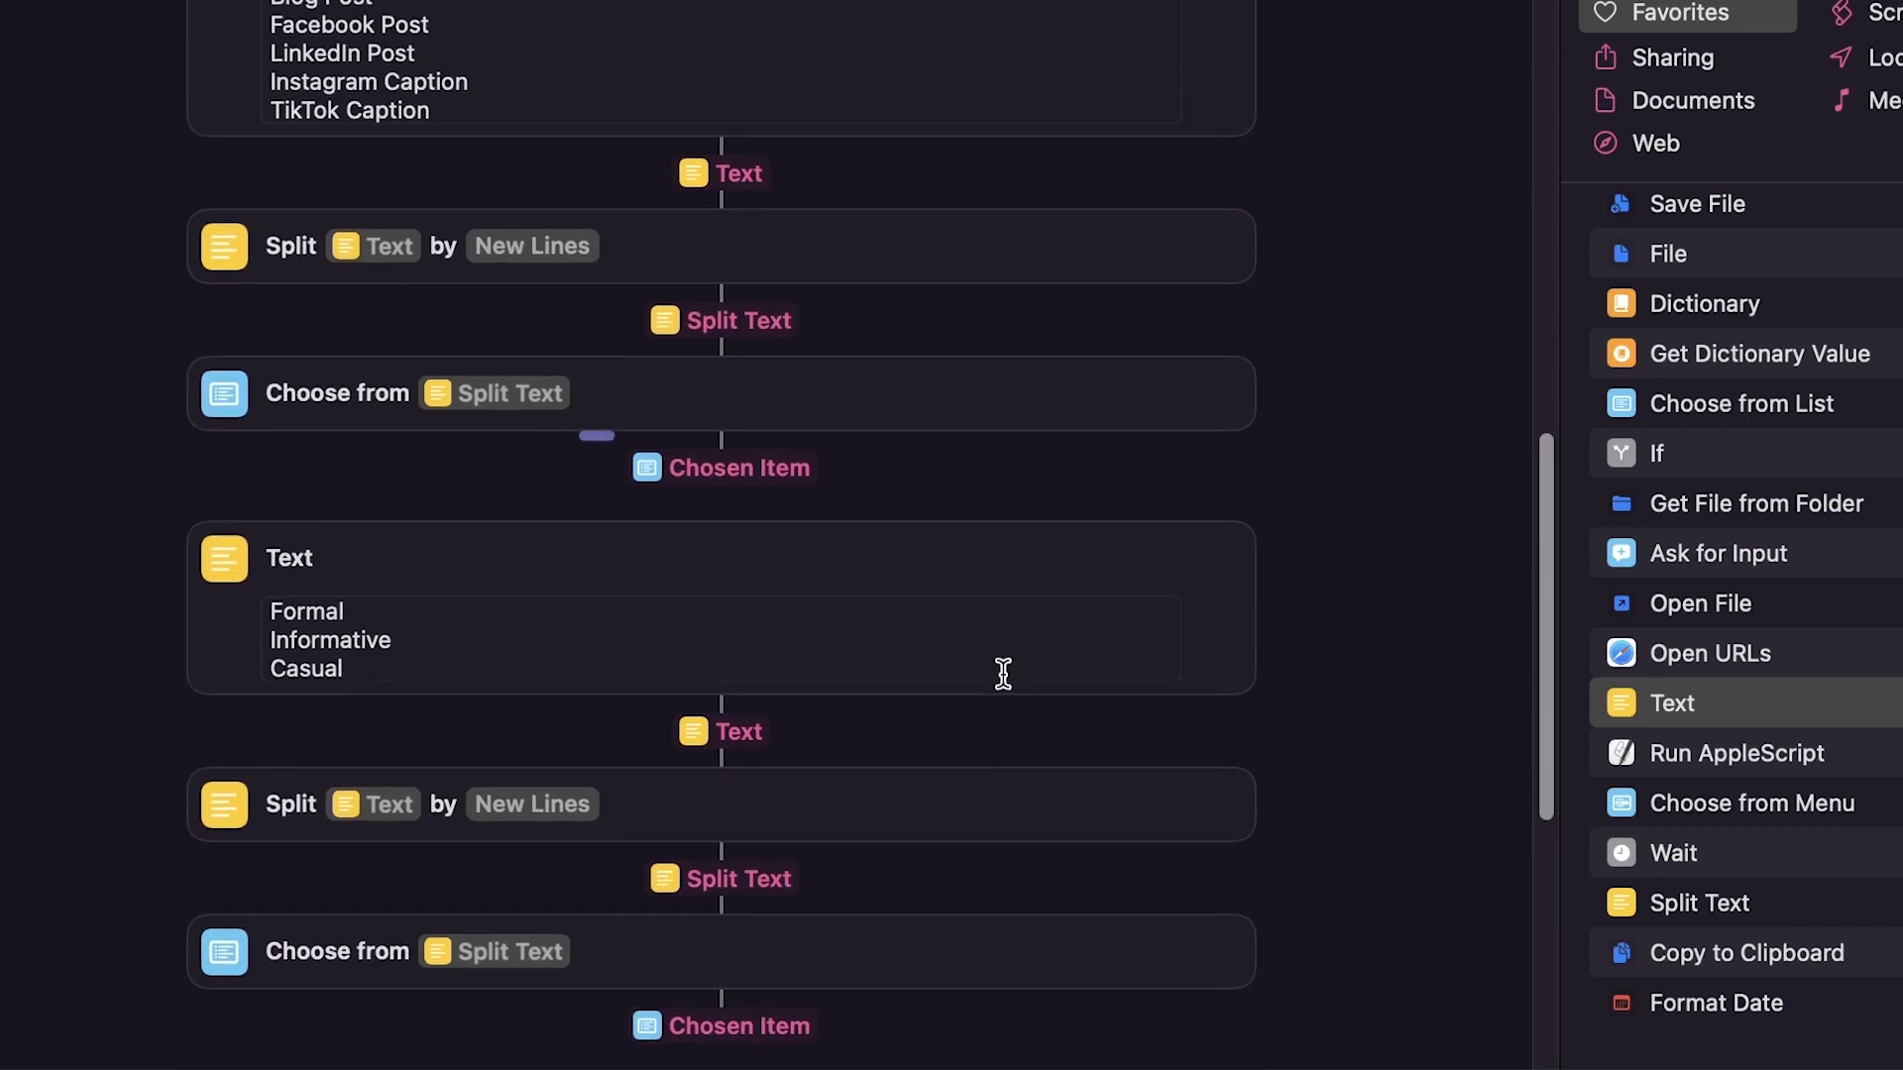
click(746, 472)
Replace the [topic] placeholder with the Provided Input variable of the "Enter a topic." question.
drag(800, 606, 867, 608)
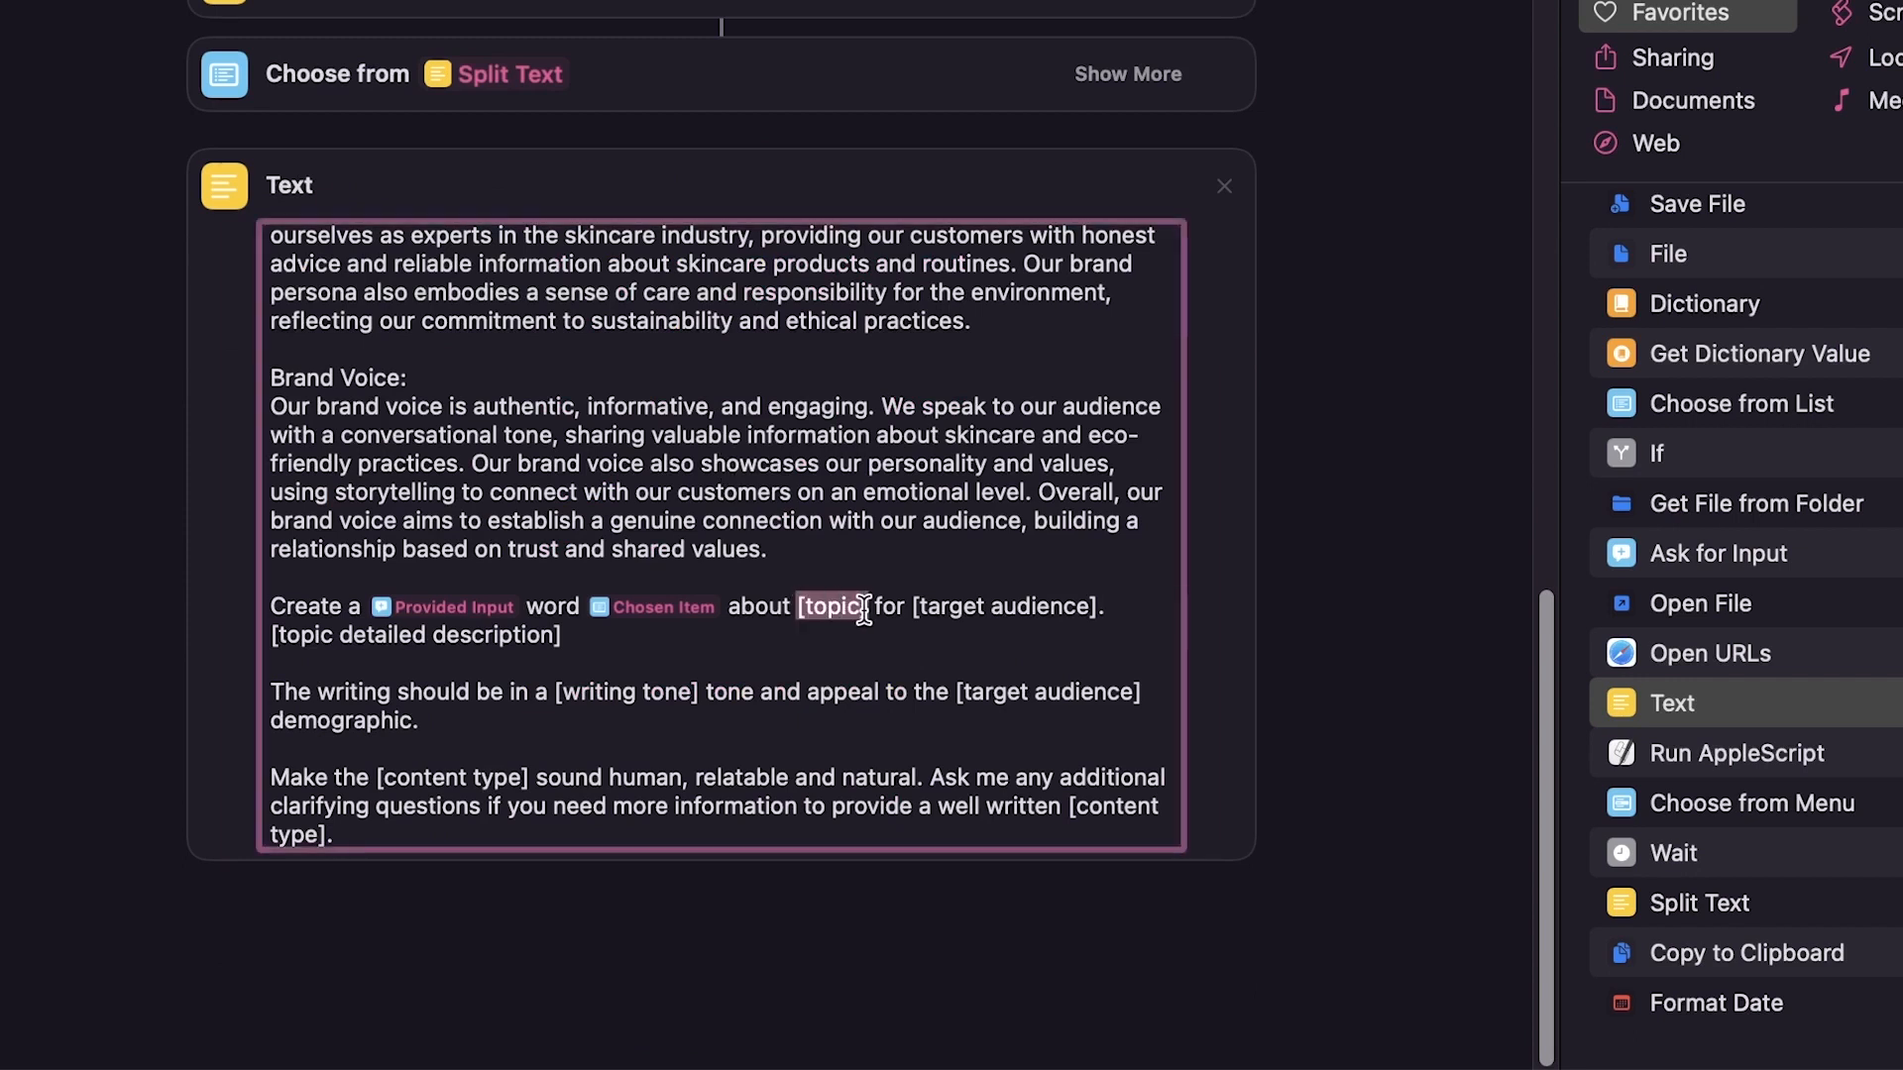
right_click(837, 609)
mouse_move(975, 764)
click(1156, 775)
scroll(823, 681, up, 15)
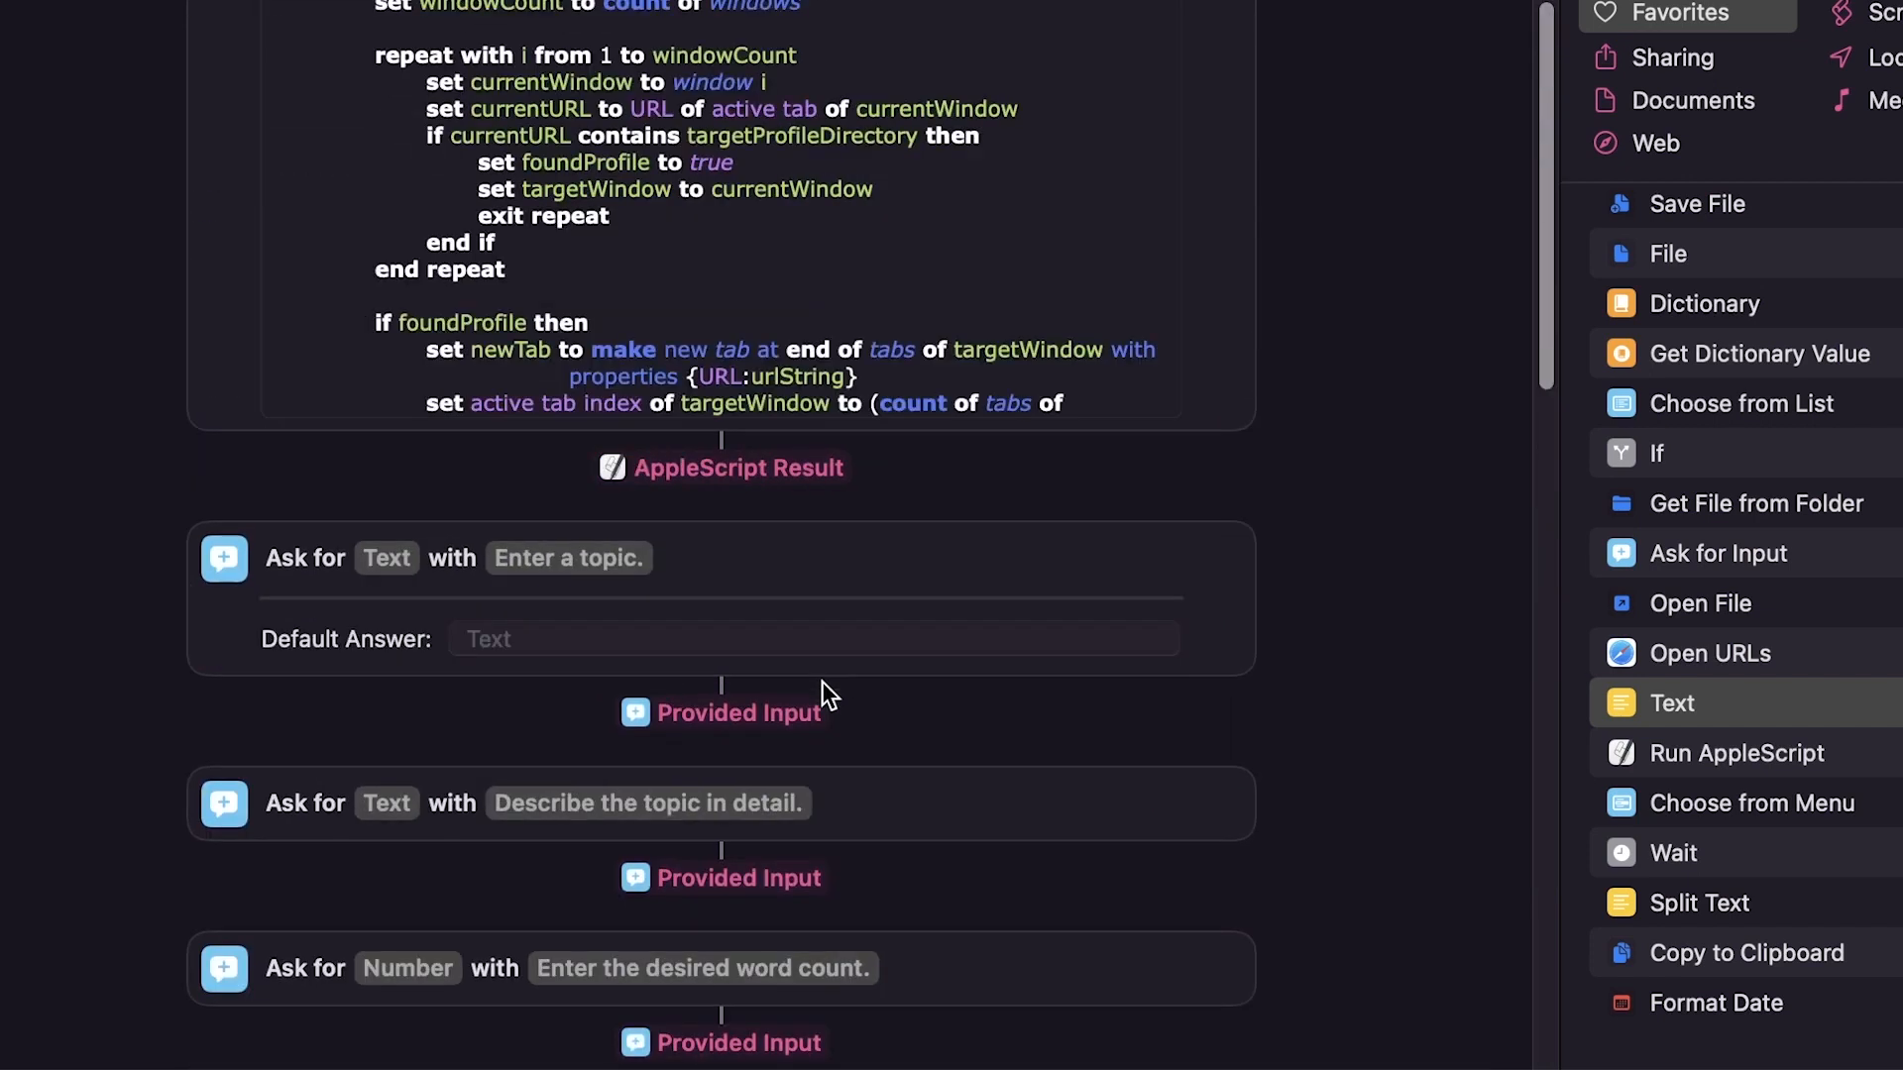
click(819, 693)
Replace the first [target audience] and the [topic detailed description] placeholders with the Provided Input variables of their matching questions.
drag(994, 607, 380, 635)
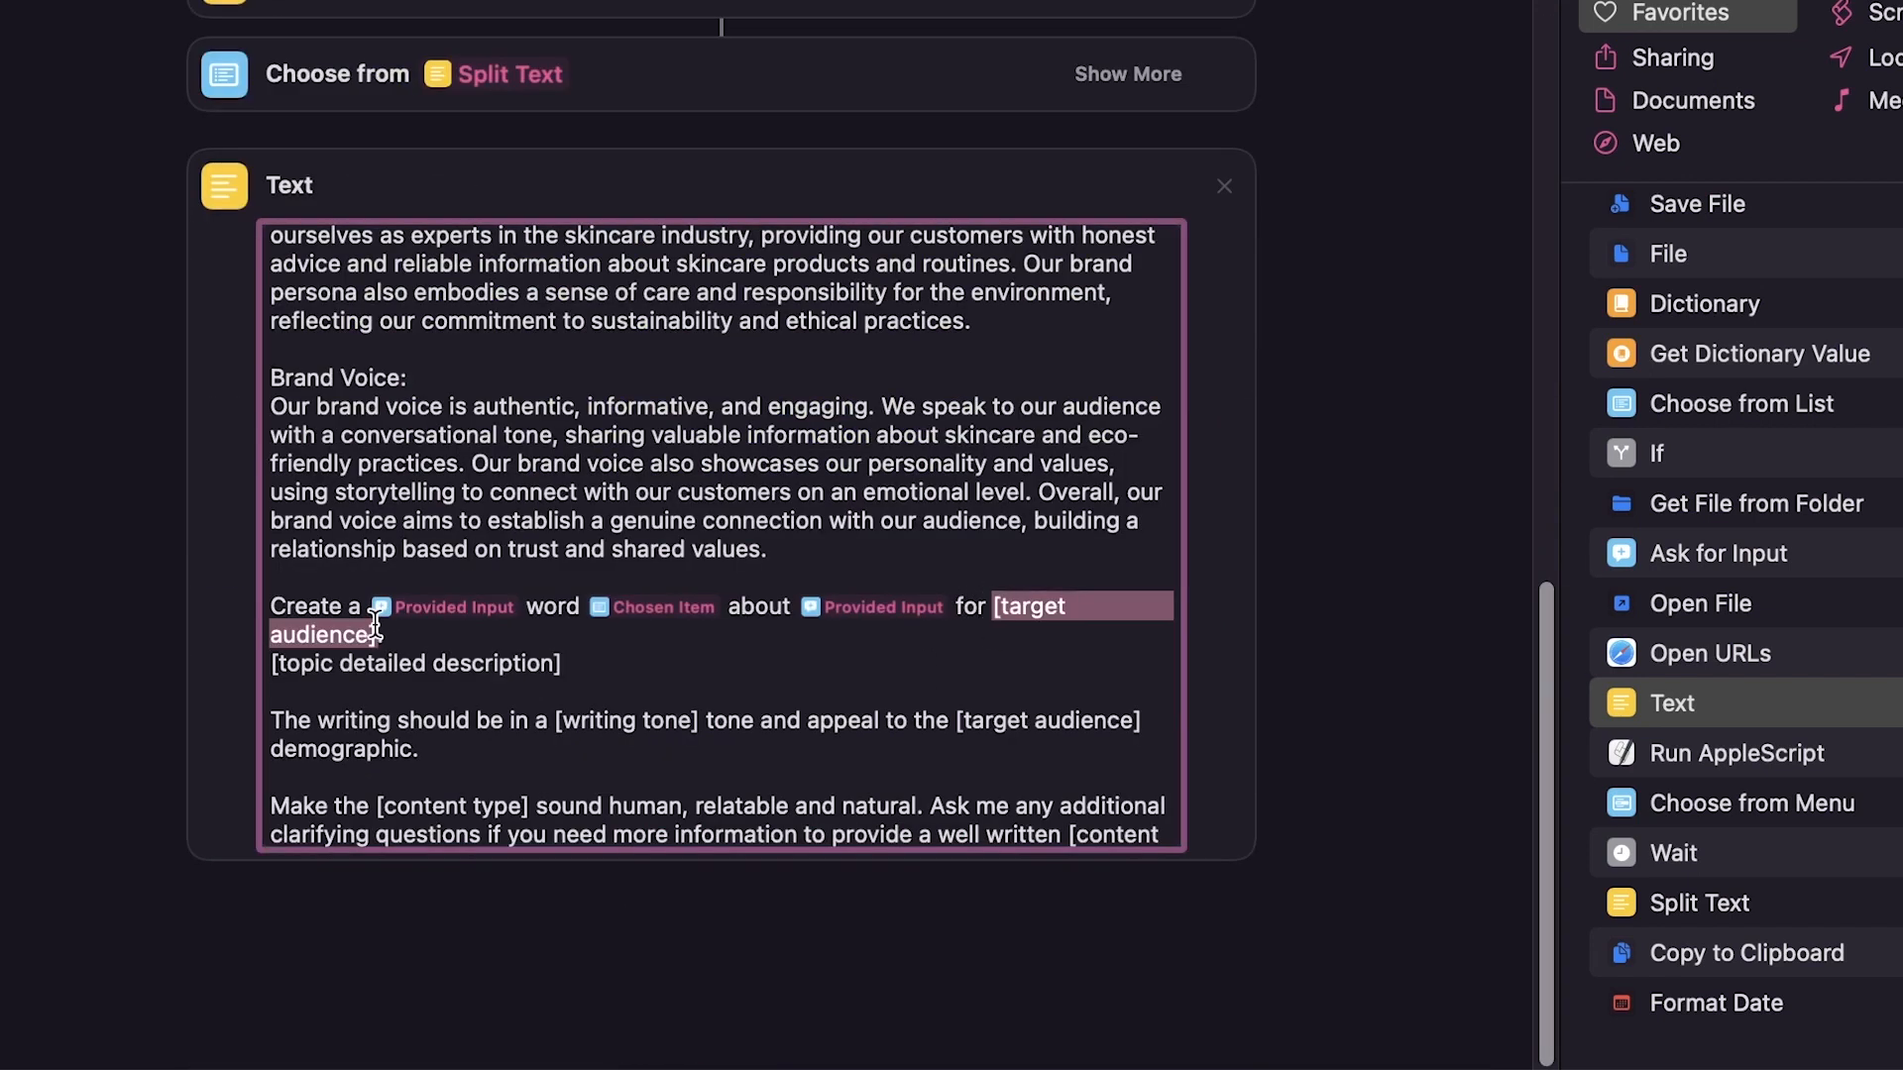
right_click(1016, 730)
mouse_move(1140, 886)
click(1369, 888)
scroll(1060, 694, up, 6)
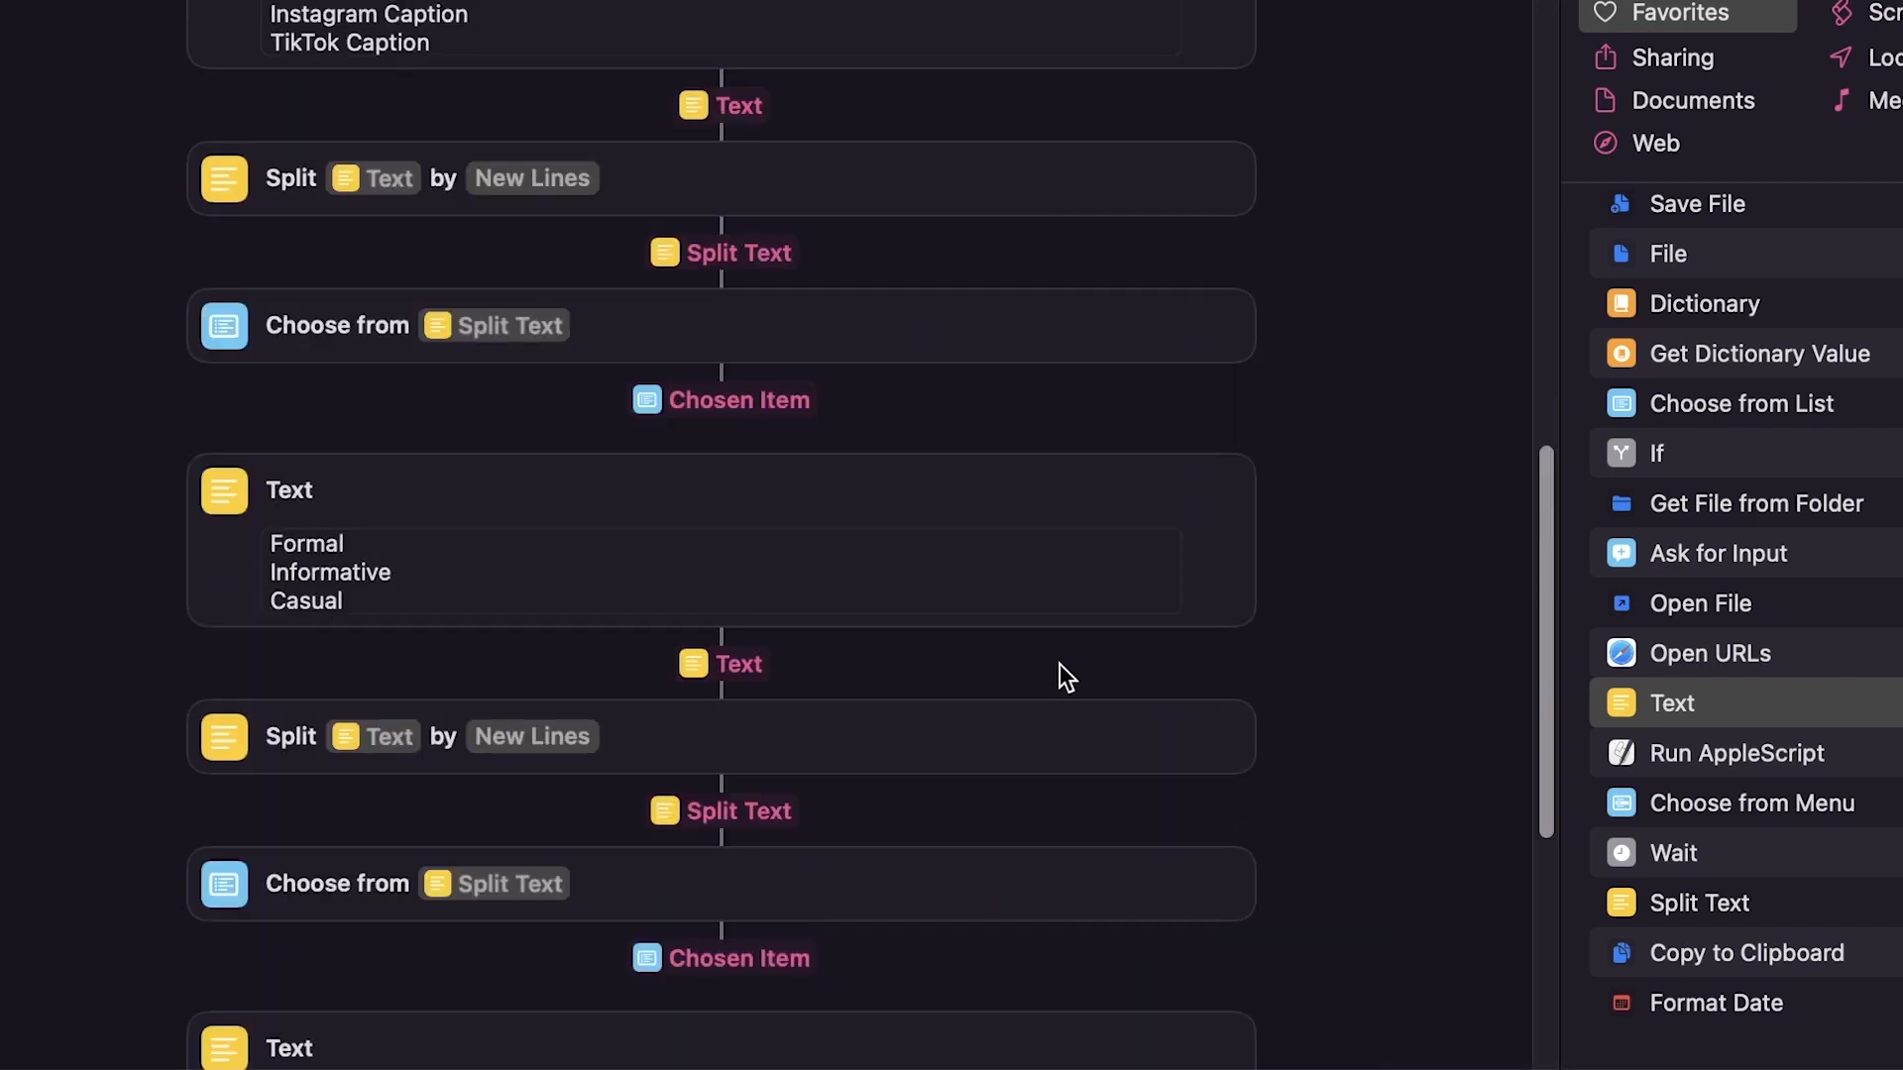
scroll(1057, 662, up, 7)
scroll(955, 794, down, 8)
scroll(955, 789, up, 6)
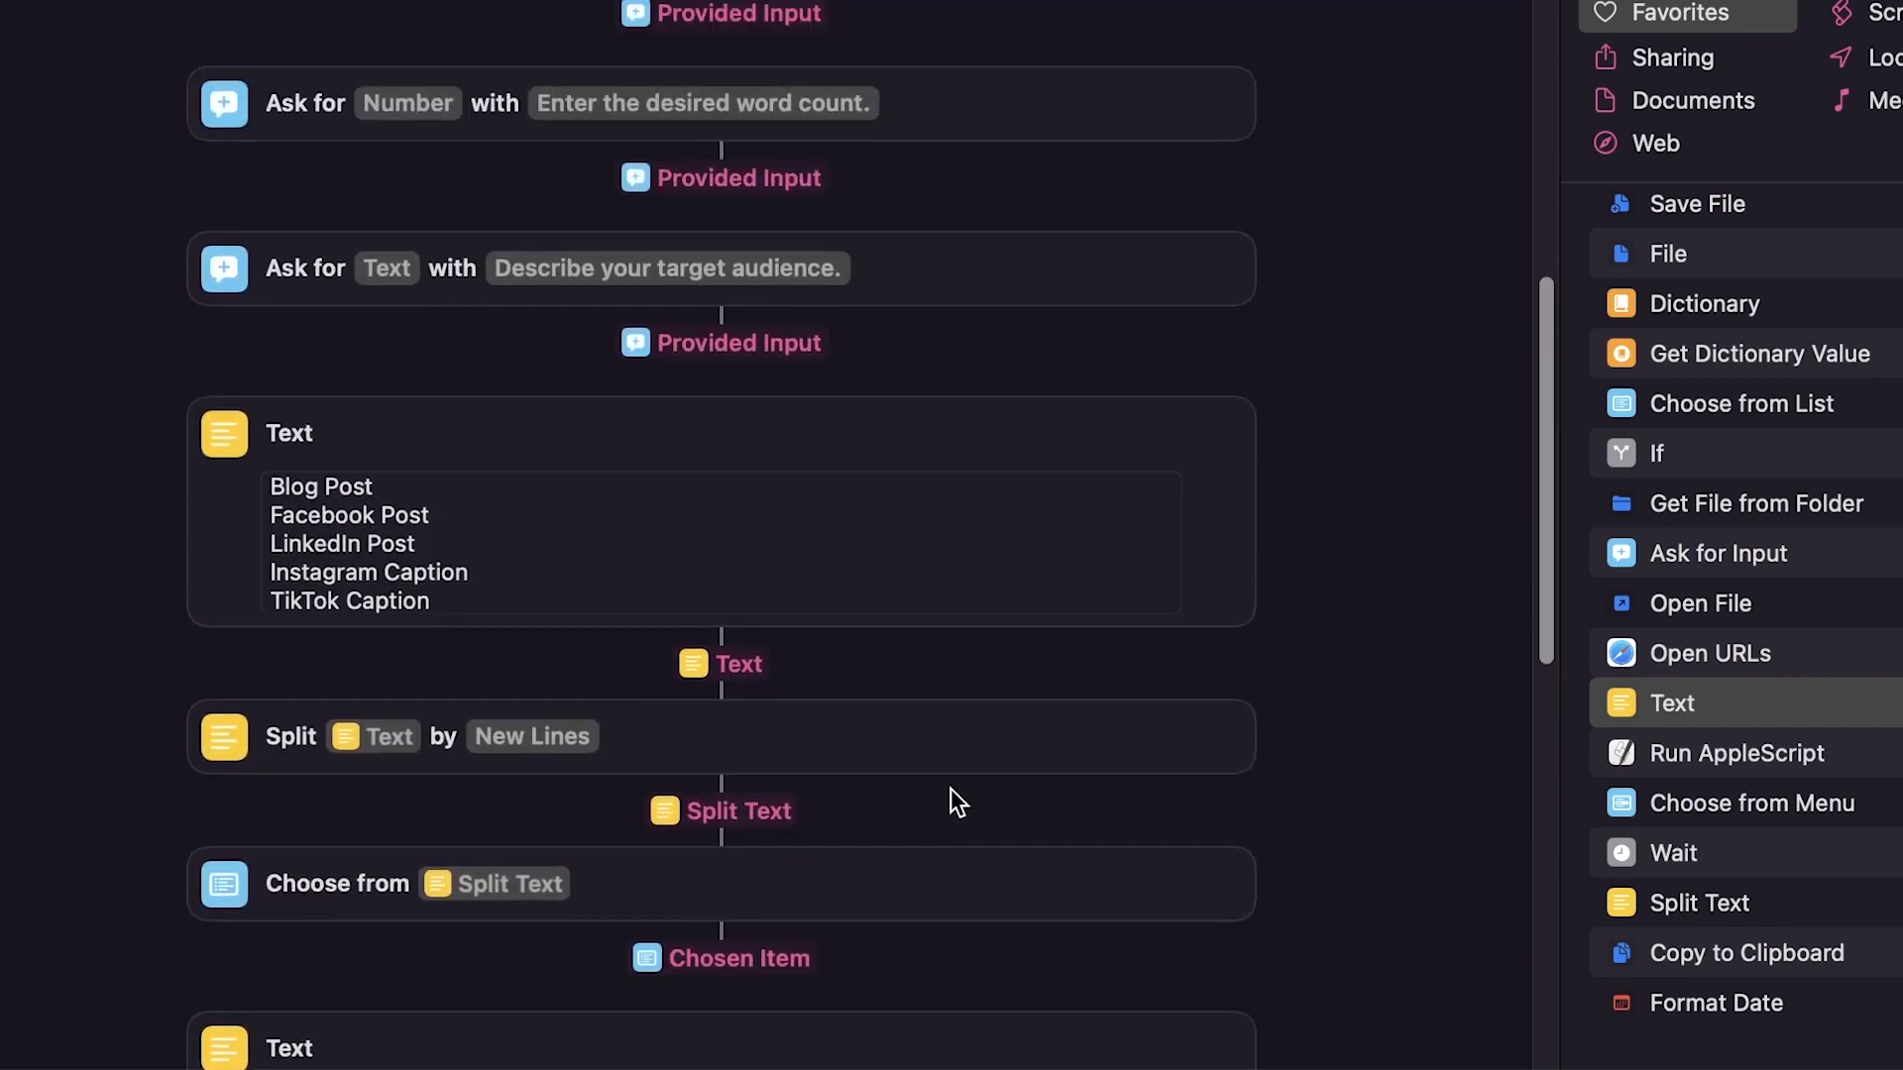
scroll(934, 404, down, 10)
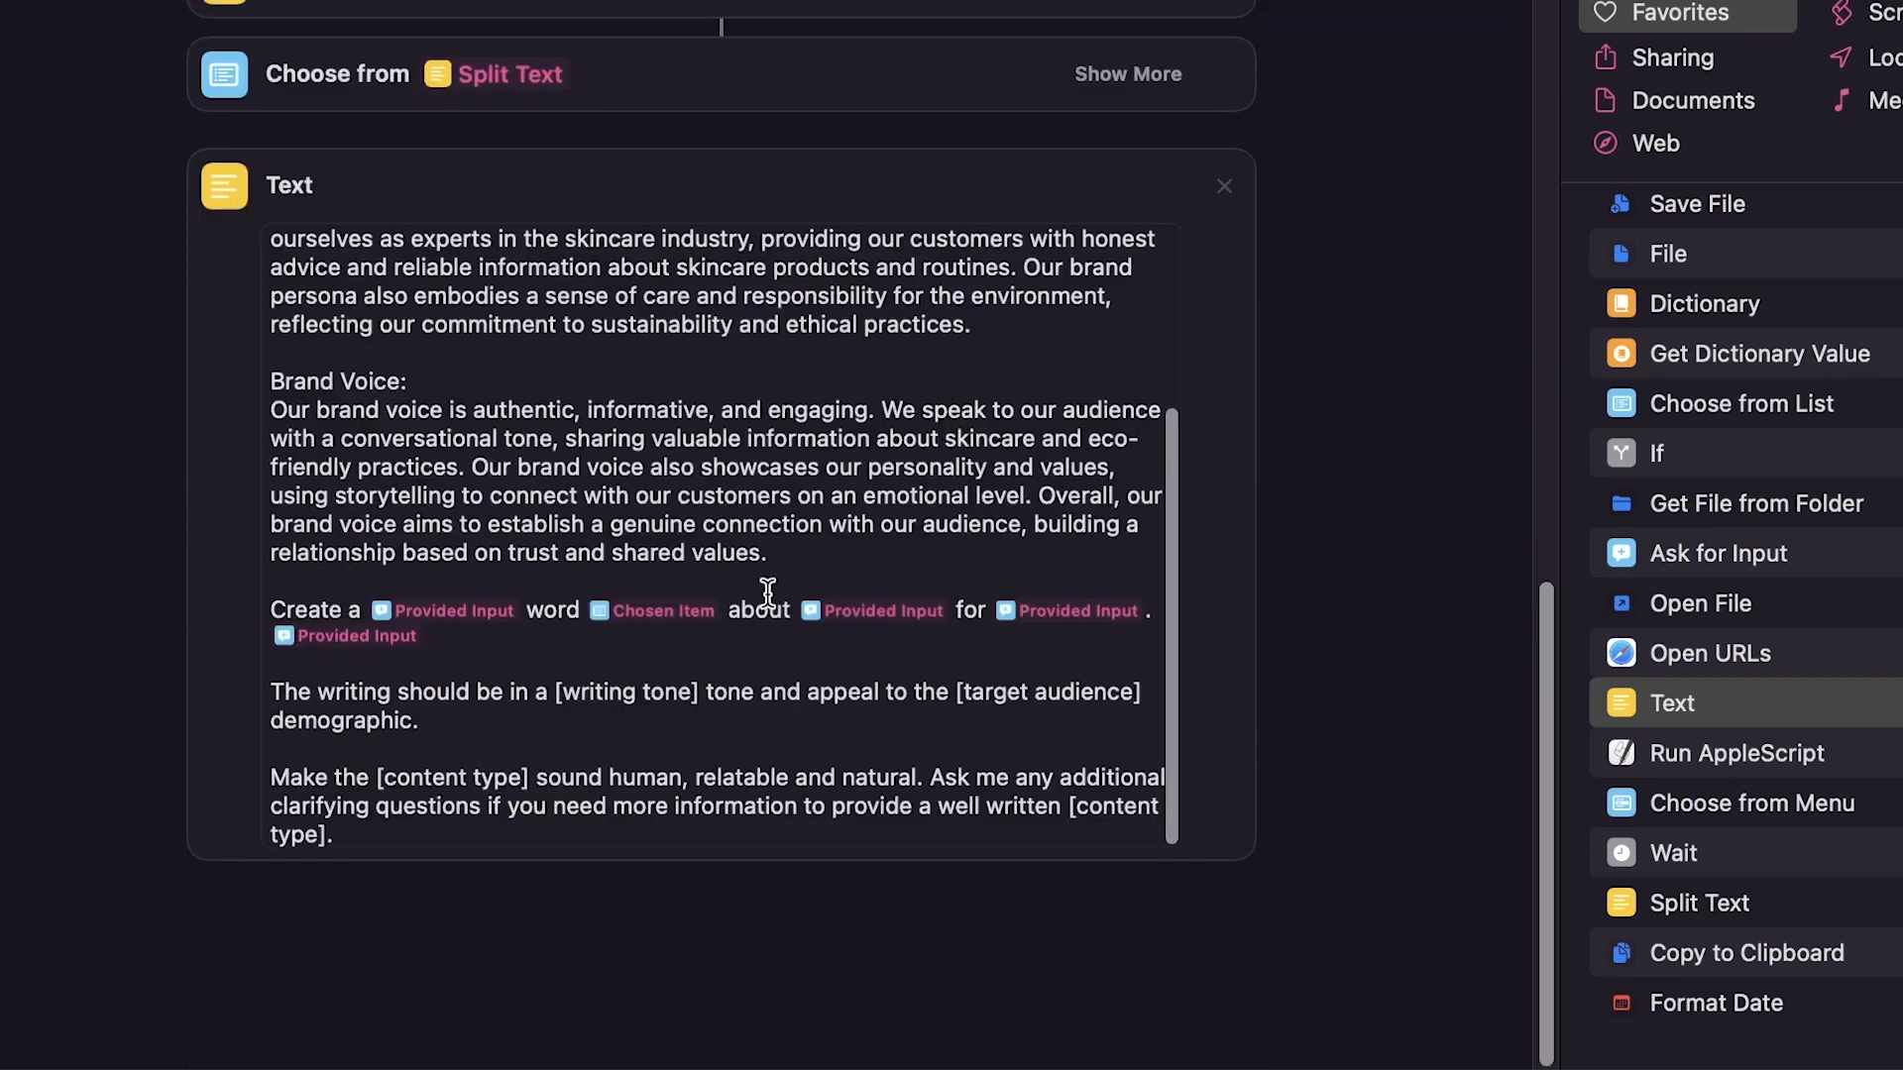
Replace the remaining [writing tone] and [content type] placeholders with the matching lists' Chosen Item variables, and the second [target audience] with its Provided Input.
drag(555, 691, 699, 691)
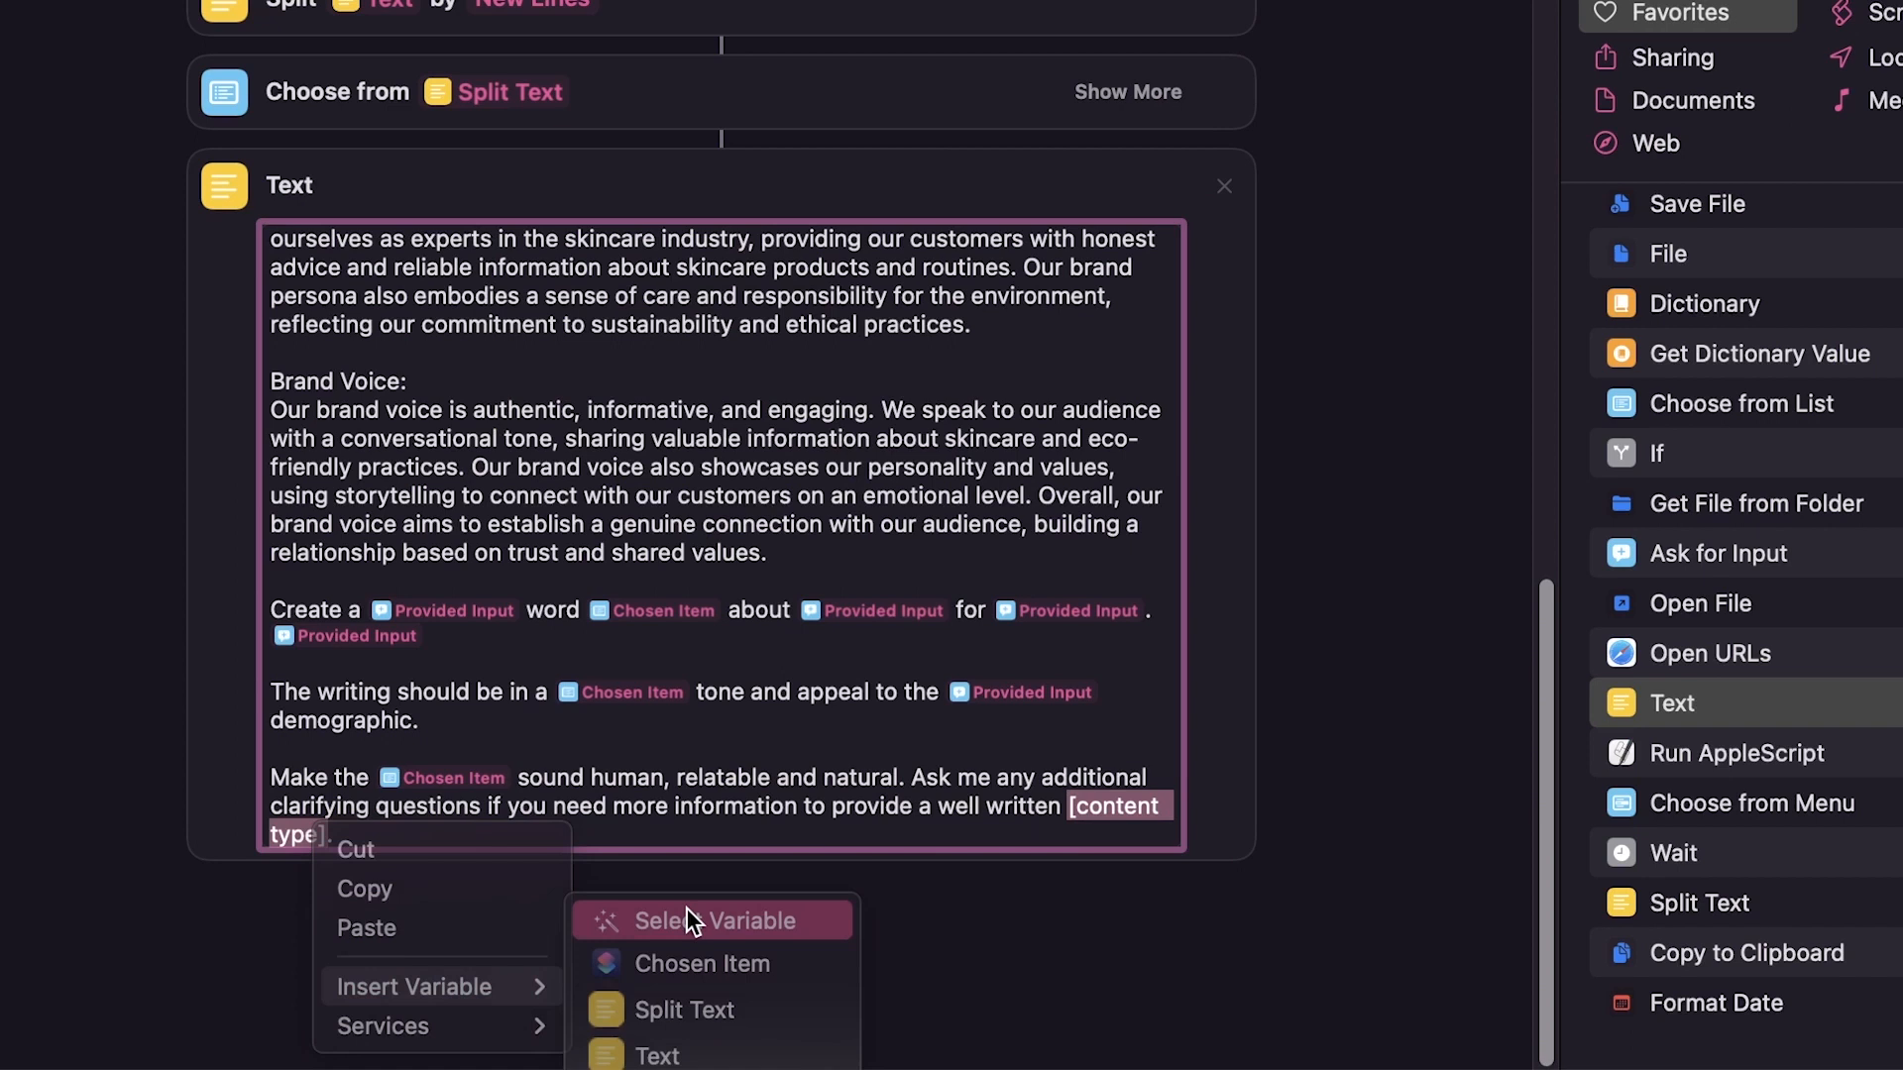
click(686, 908)
scroll(699, 342, up, 7)
click(699, 342)
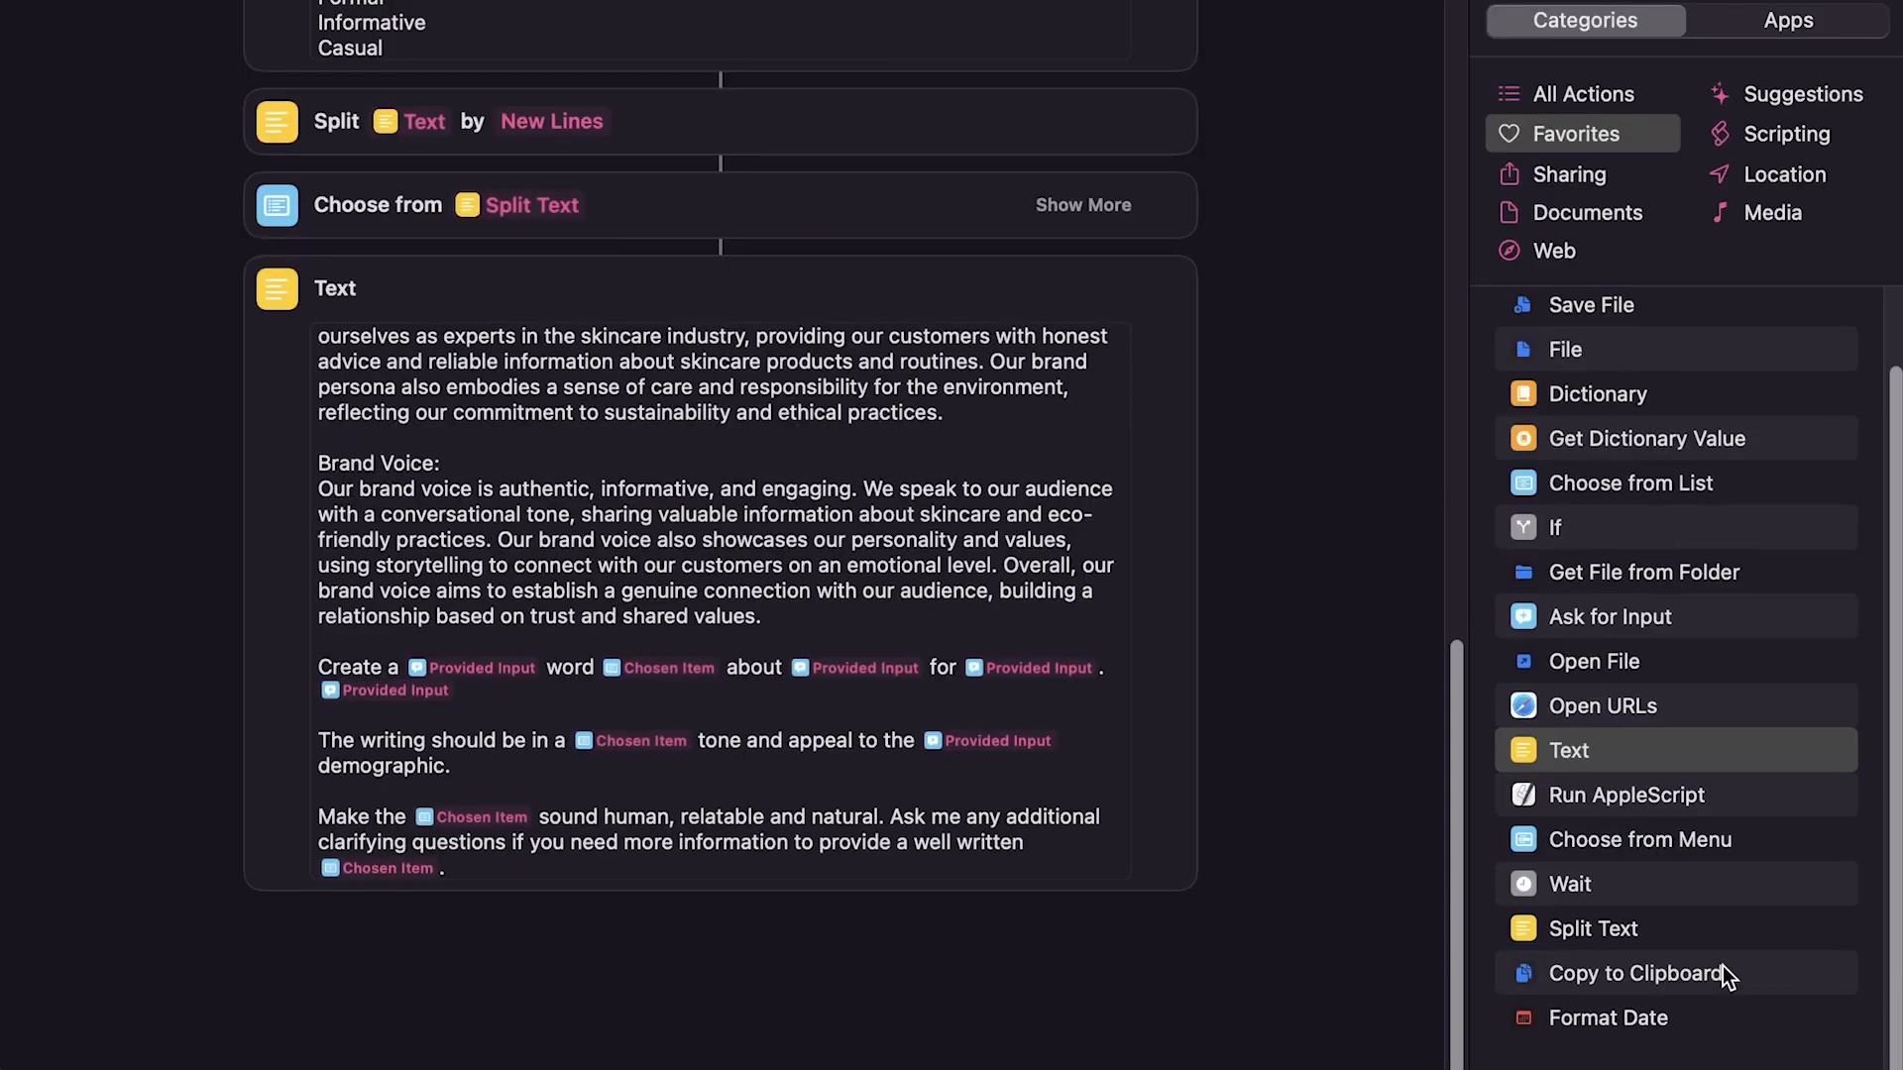
After the prompt text, add Copy to Clipboard and Run AppleScript with the copied System Events paste script, commenting out its keystroke return line.
click(1685, 973)
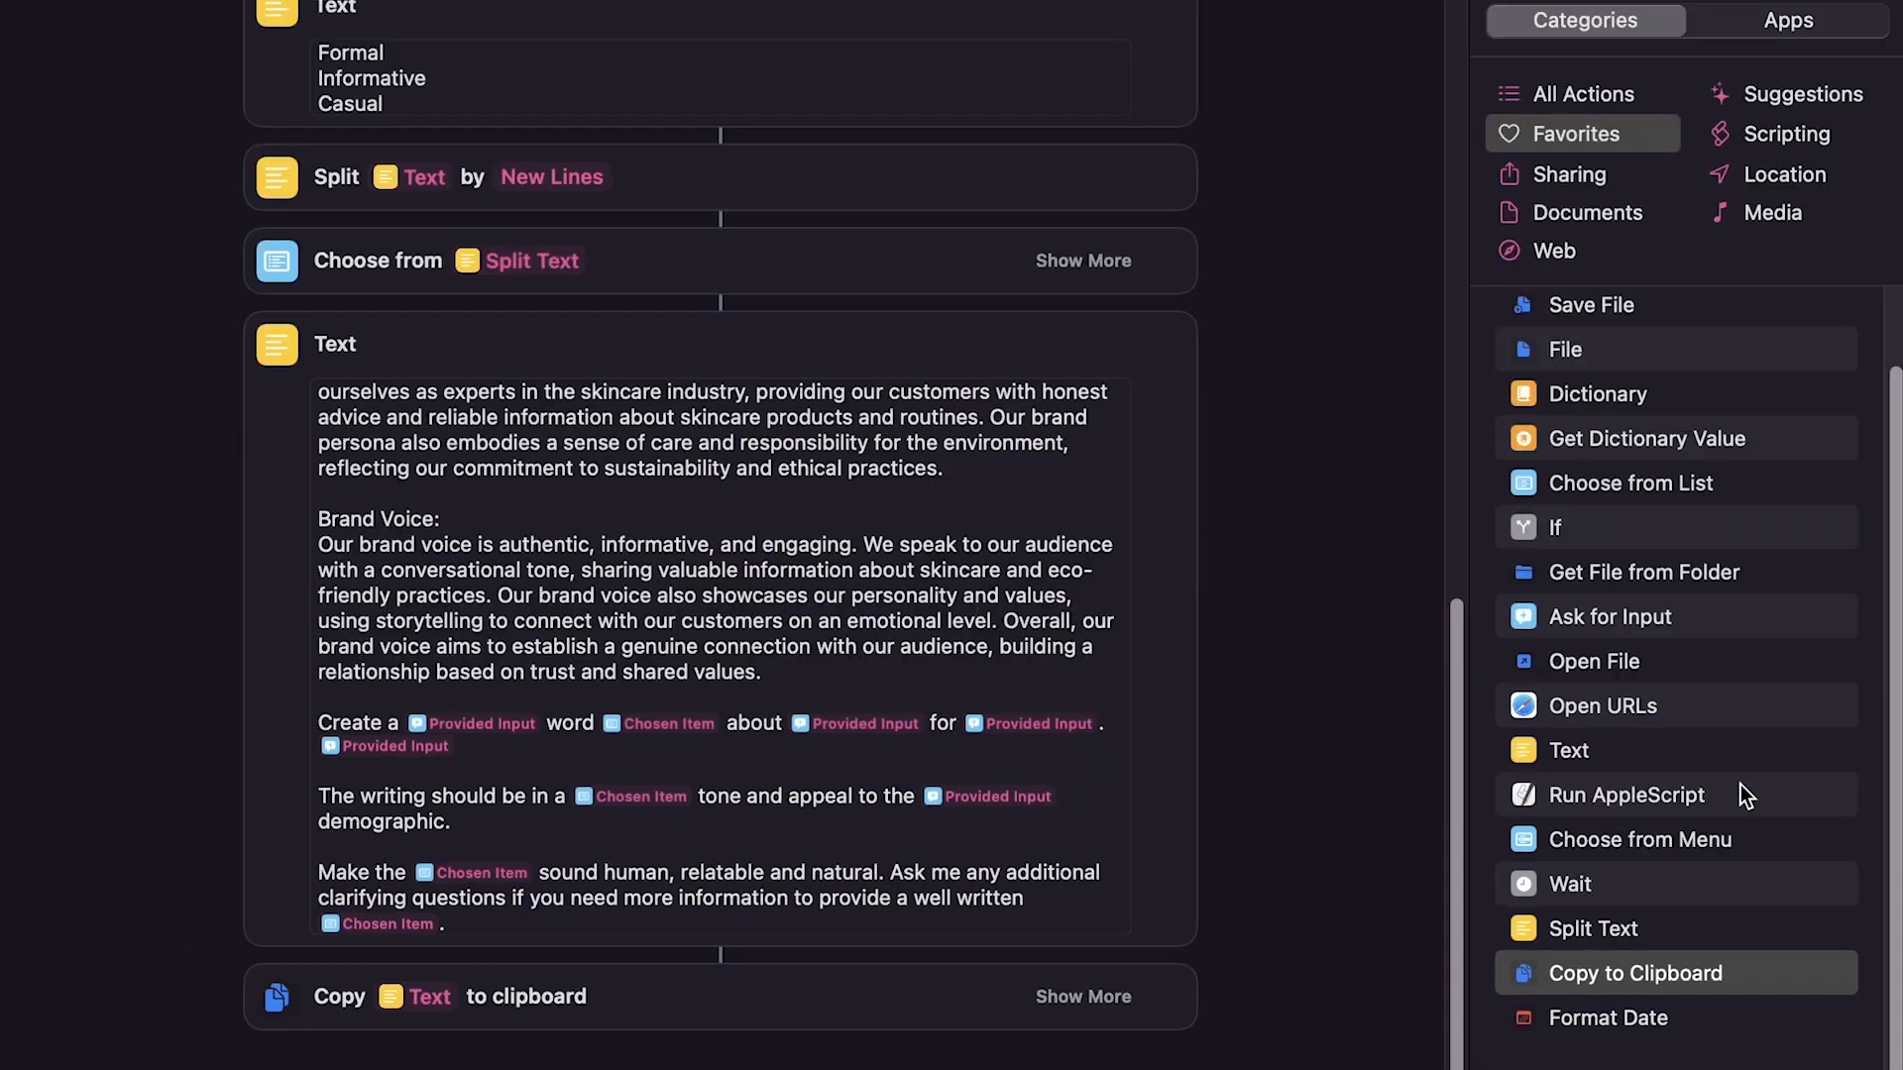
drag(1740, 785, 1255, 863)
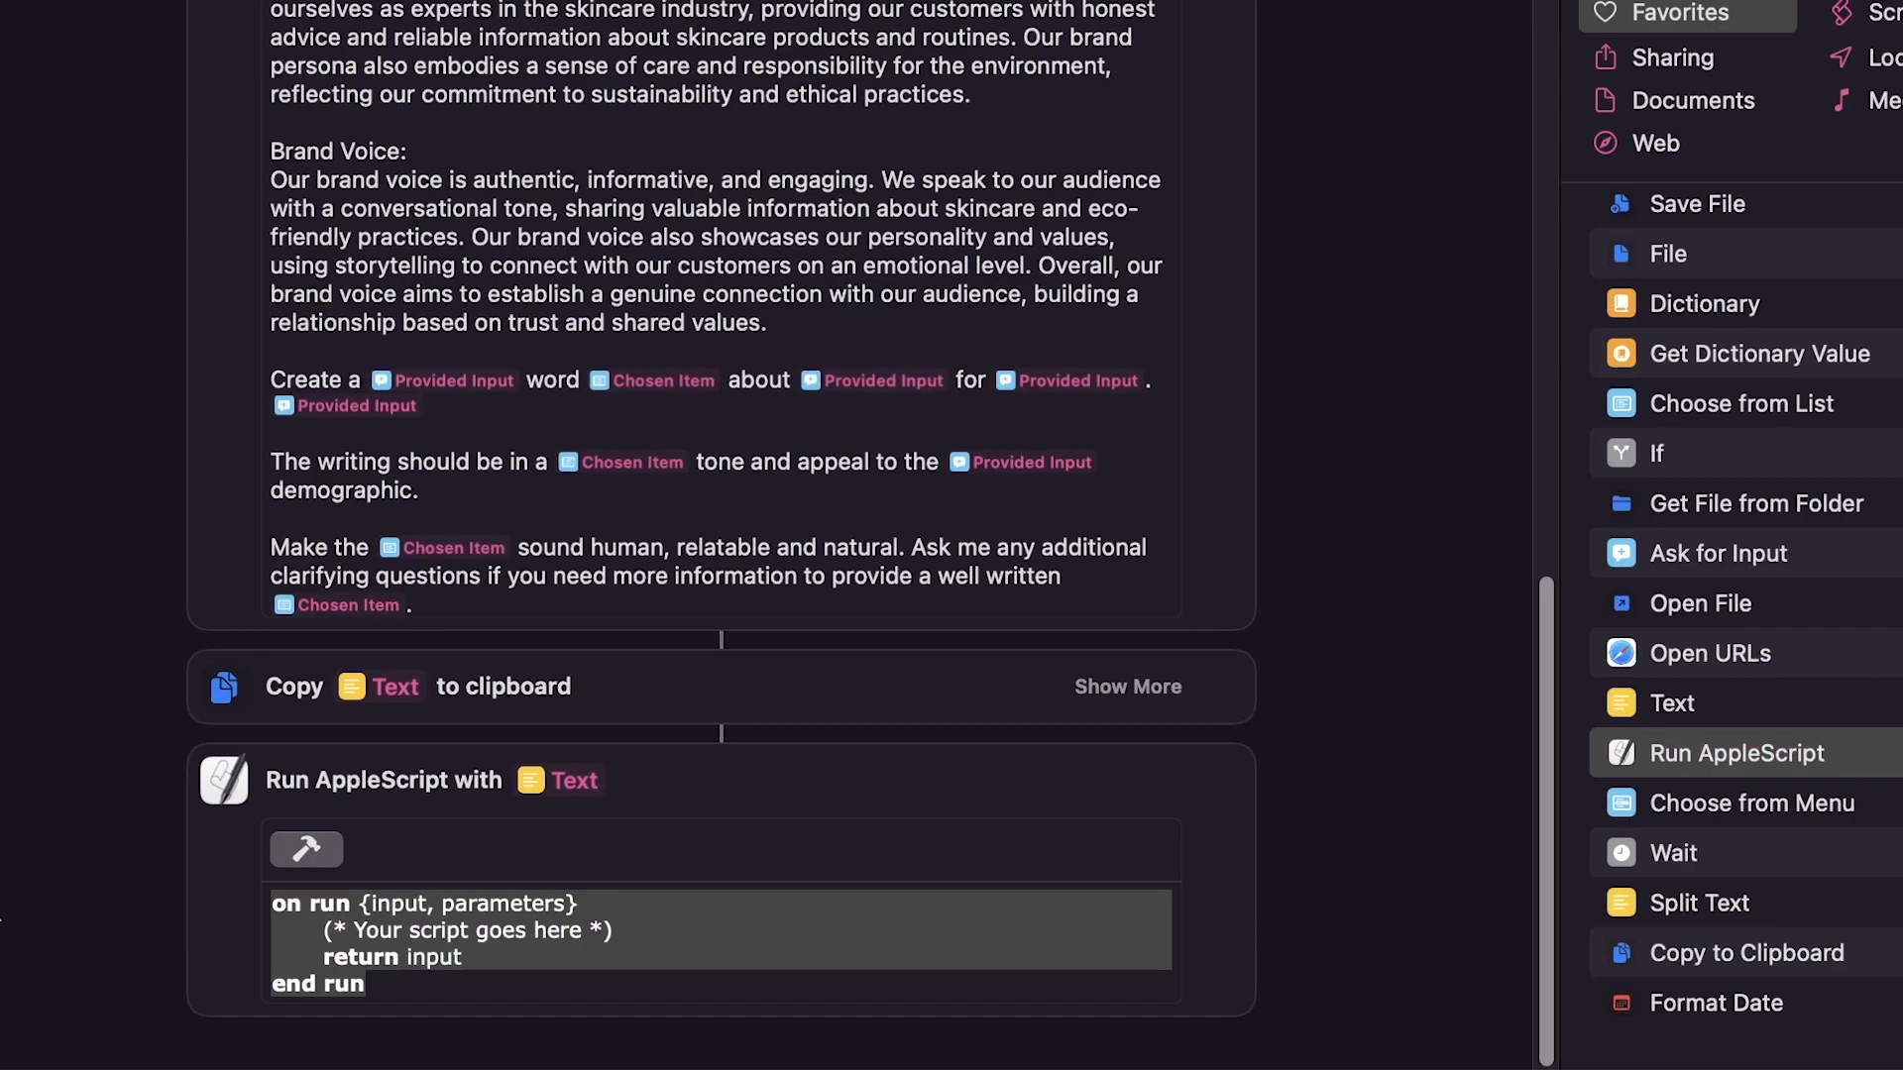
click(756, 909)
key(super+v)
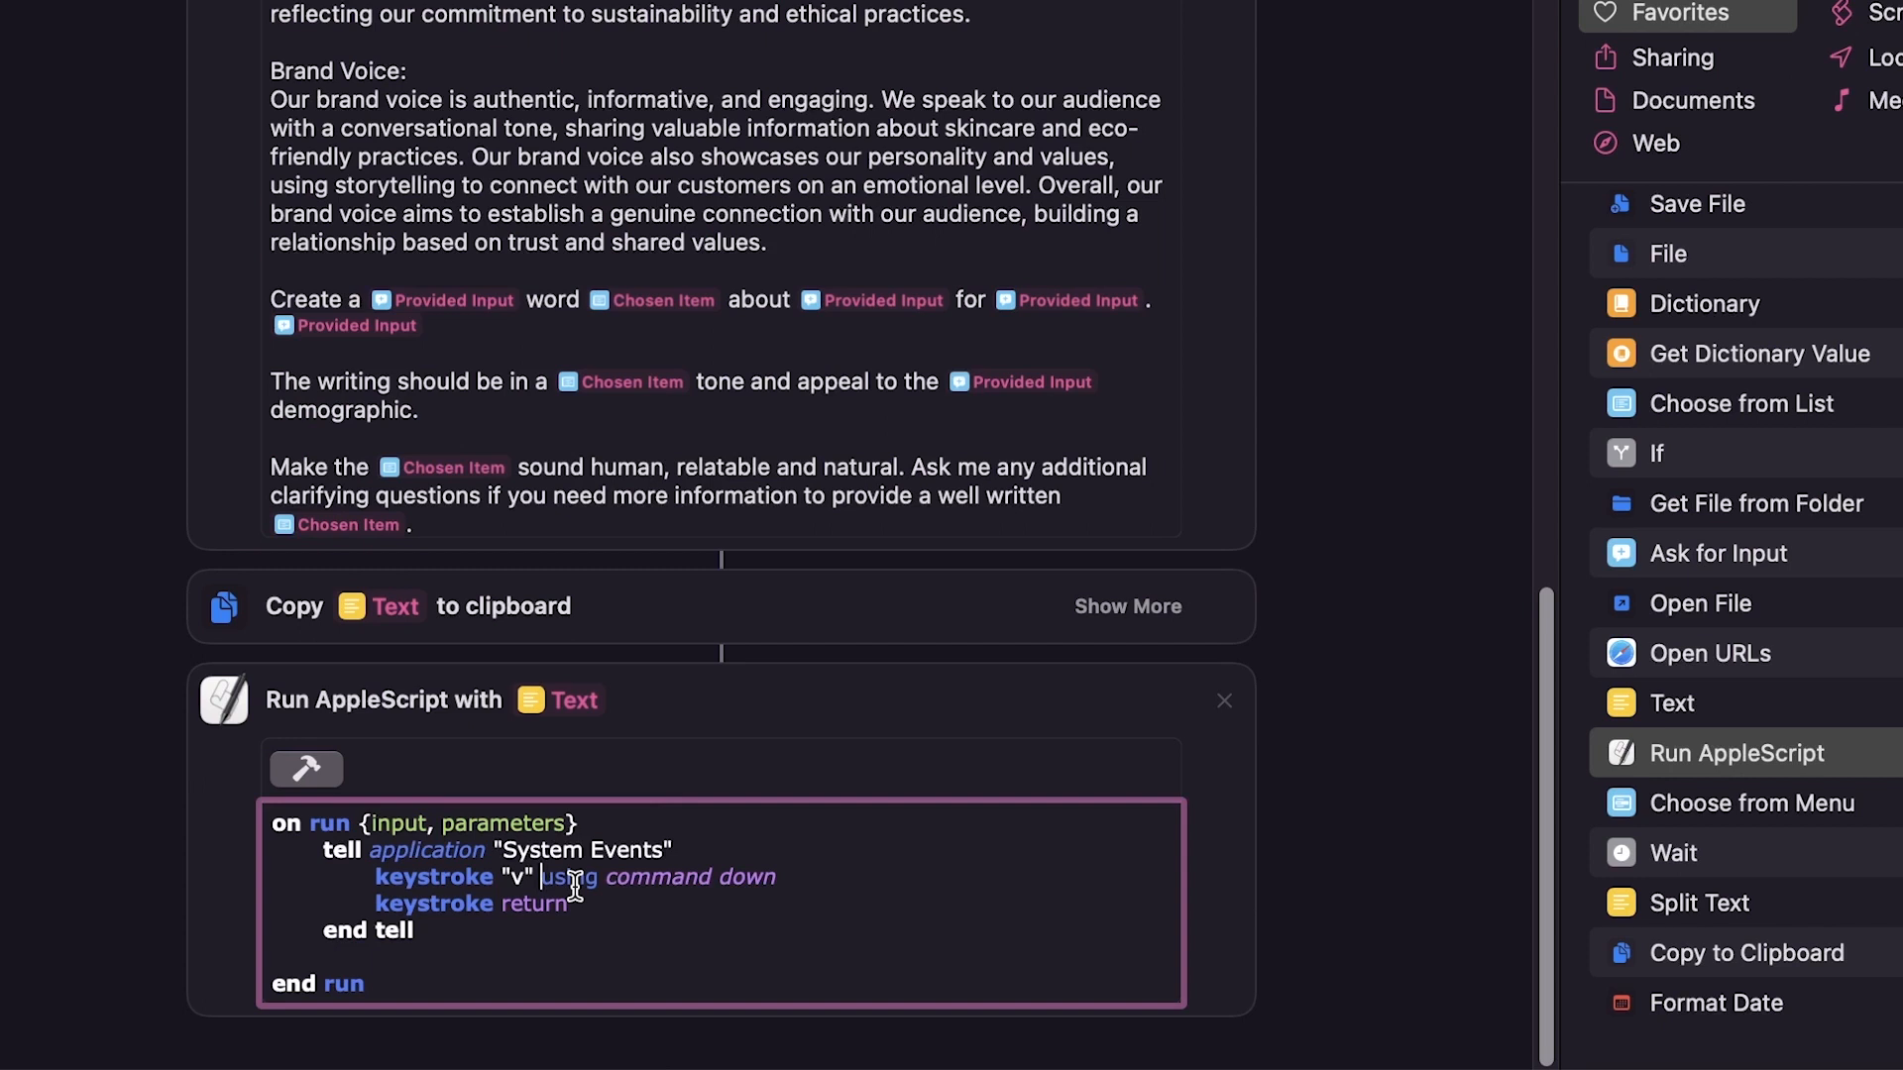
click(375, 904)
text(--)
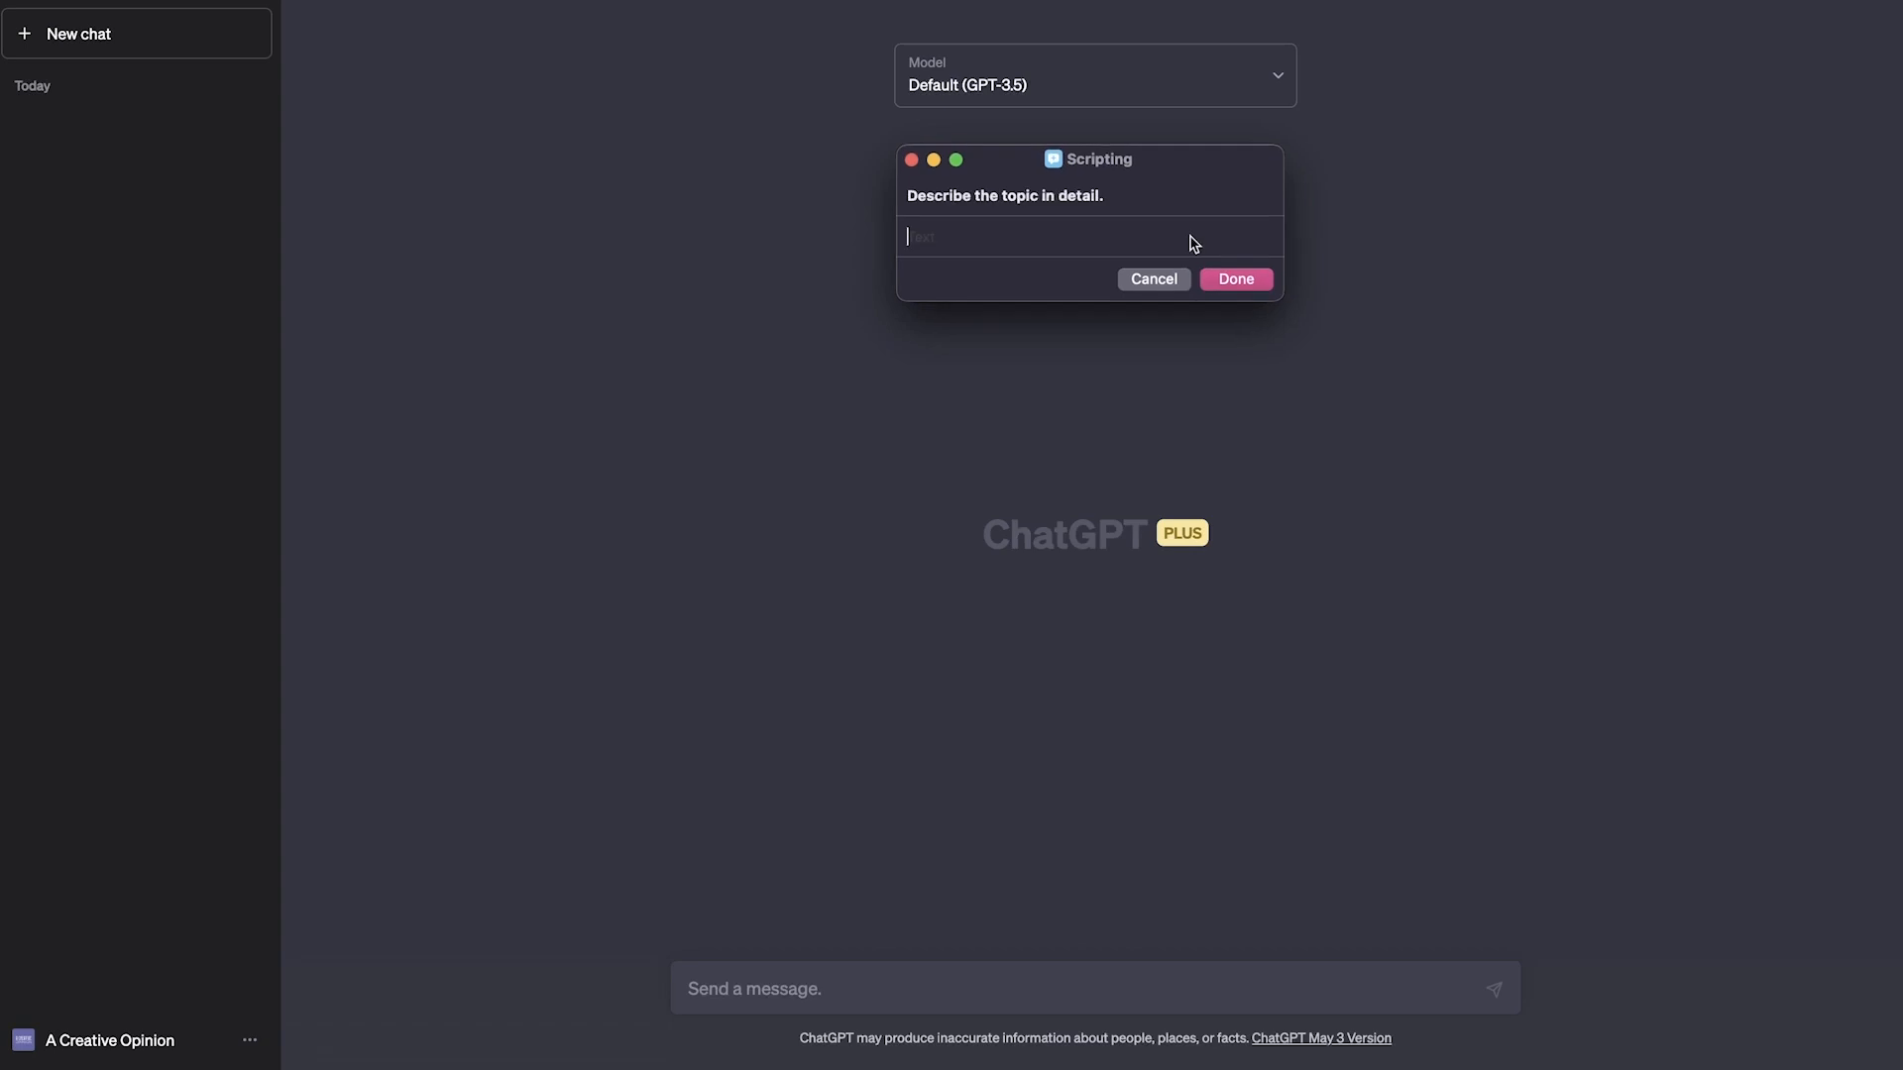
Describe the topic as "summer can be tough for oily skin types. how can anyone achieve a healthy and radiant glow without looking oily in the summer?".
text(summer can be tough for oily skin types. how can anyone achieve a healthy and radiant glow without looking oily in the summer?)
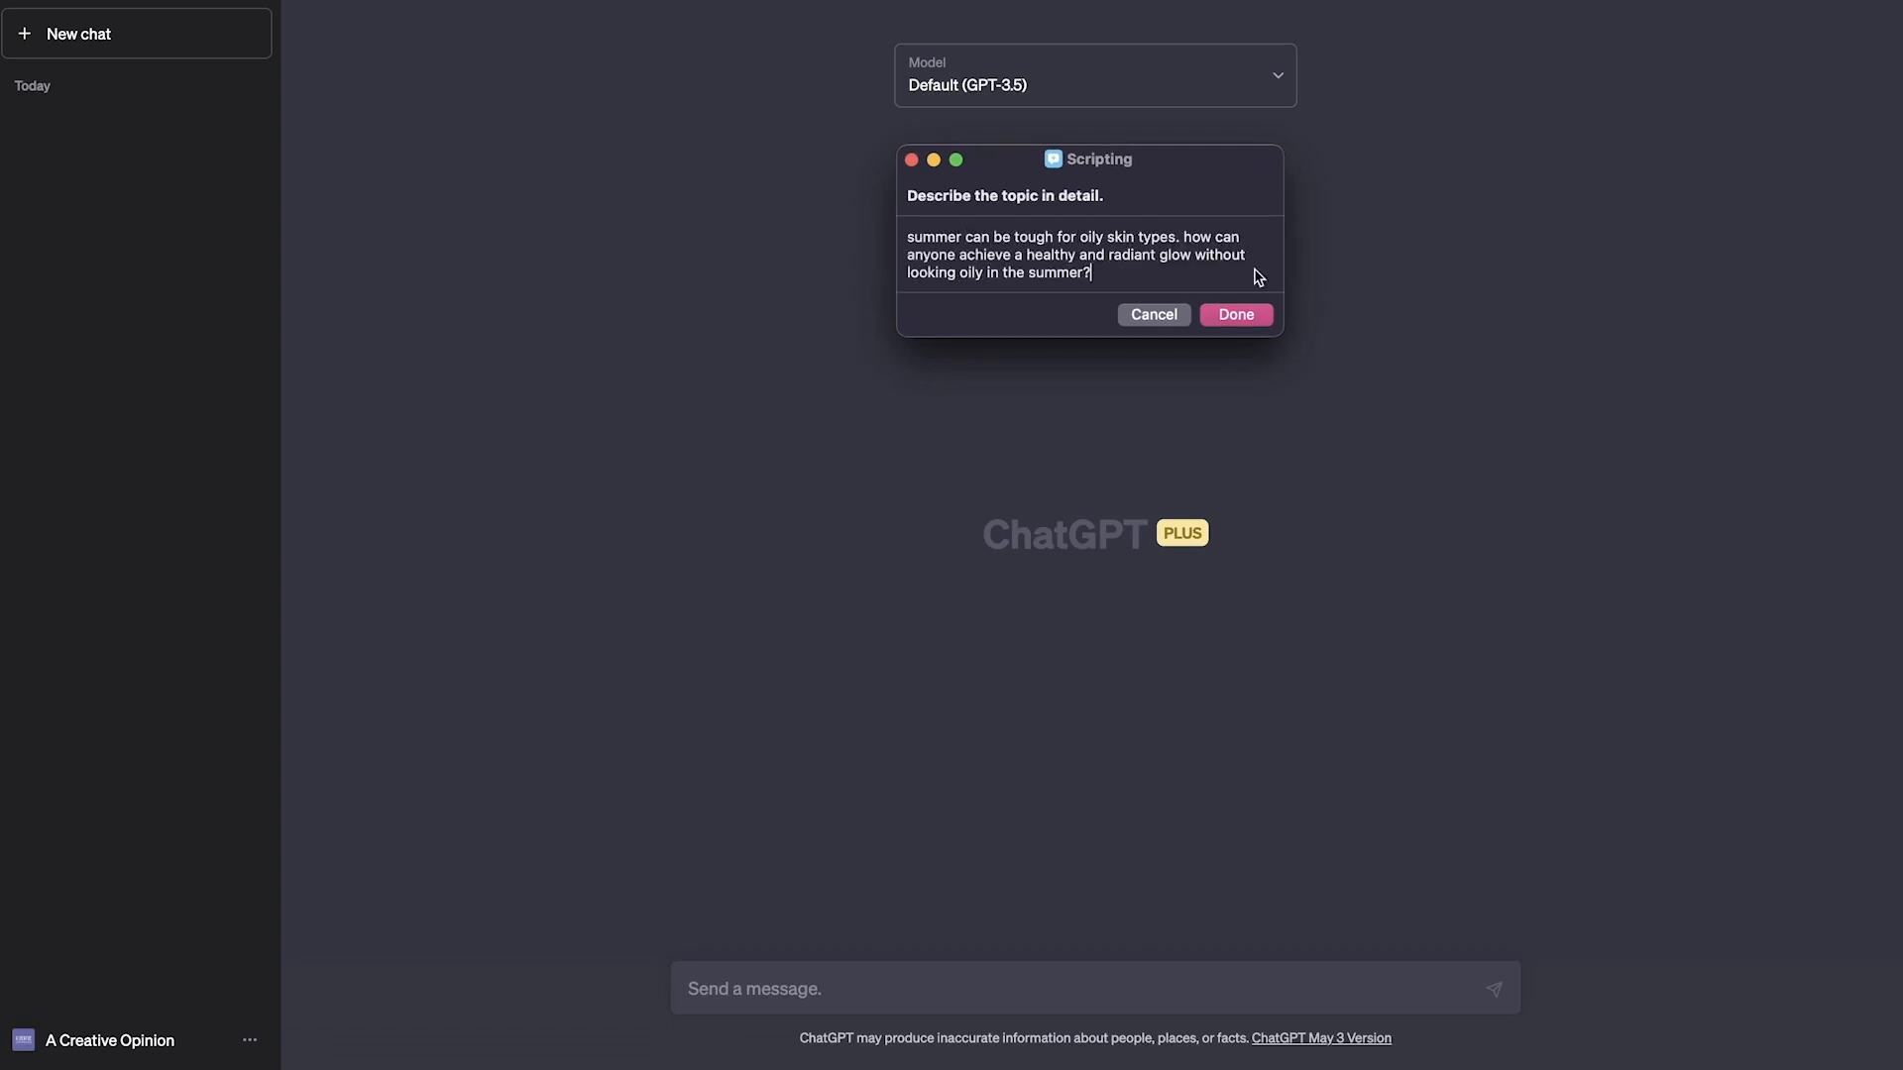
click(1211, 315)
Answer the running shortcut's word count prompt with 300 and its target audience prompt with "young adults with oily skin".
text(300)
click(1253, 269)
text(young adults with oily skin)
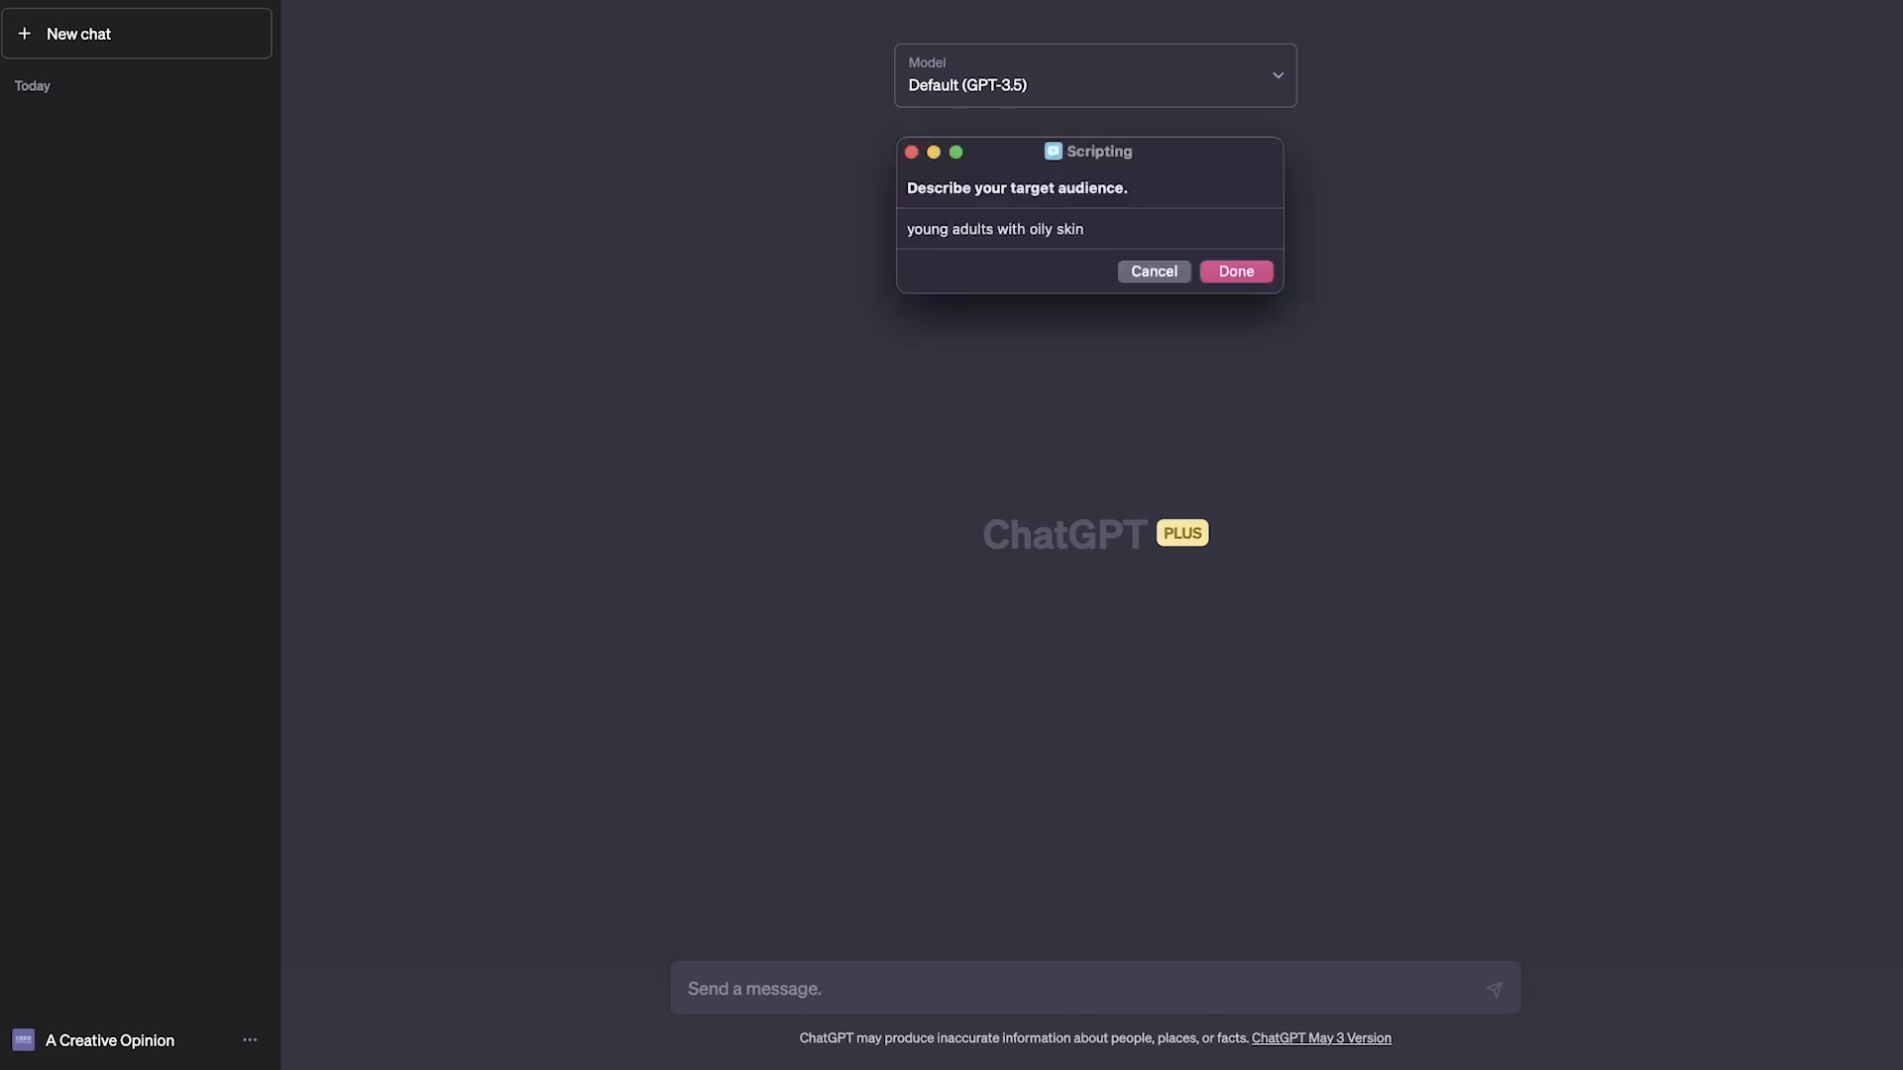
click(1234, 272)
Choose one content type and one writing tone in the running shortcut's two list prompts, confirming each.
click(1130, 189)
click(1277, 355)
click(1140, 255)
click(1272, 365)
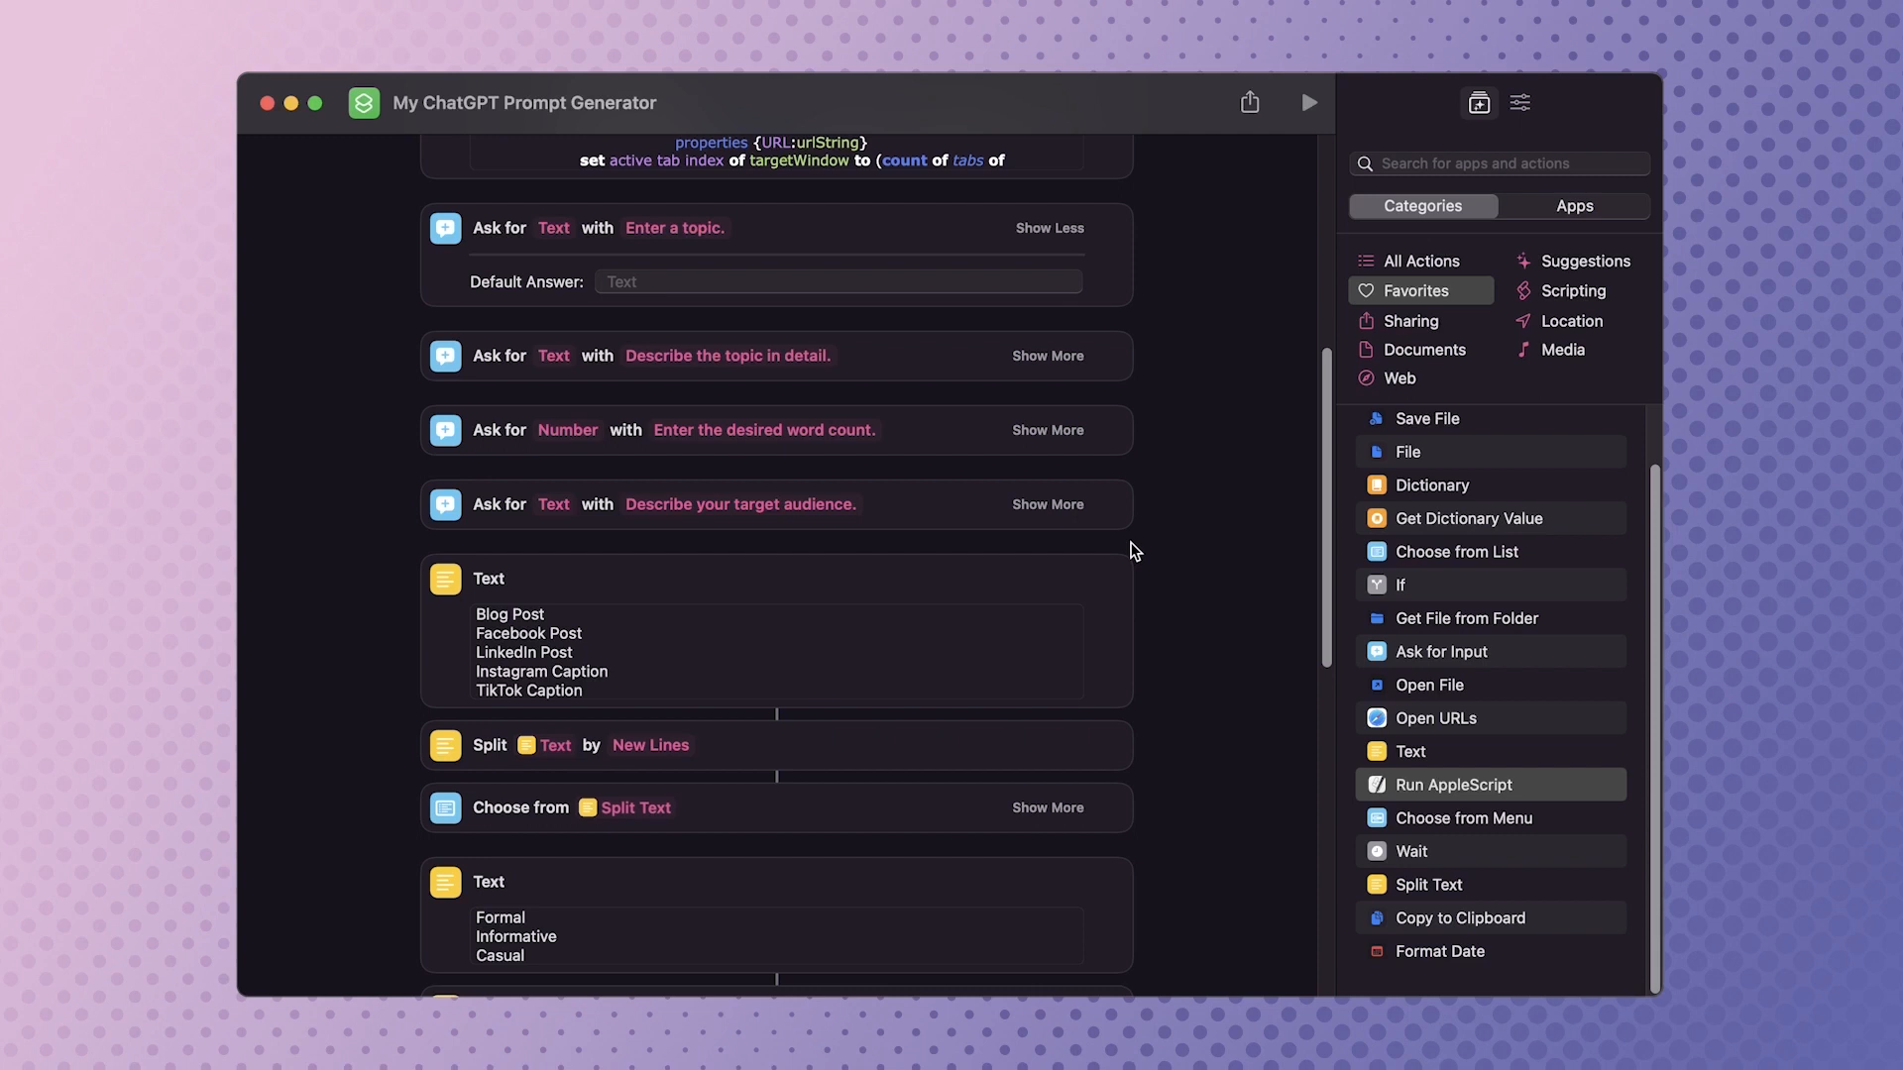
Add a Date action for the current date and a Format Date action above the "Enter a topic." question.
scroll(1130, 543, up, 5)
click(1475, 164)
text(date)
drag(1413, 545, 793, 555)
drag(1440, 659, 795, 644)
Set the time format of the Format Date action to None.
click(1043, 645)
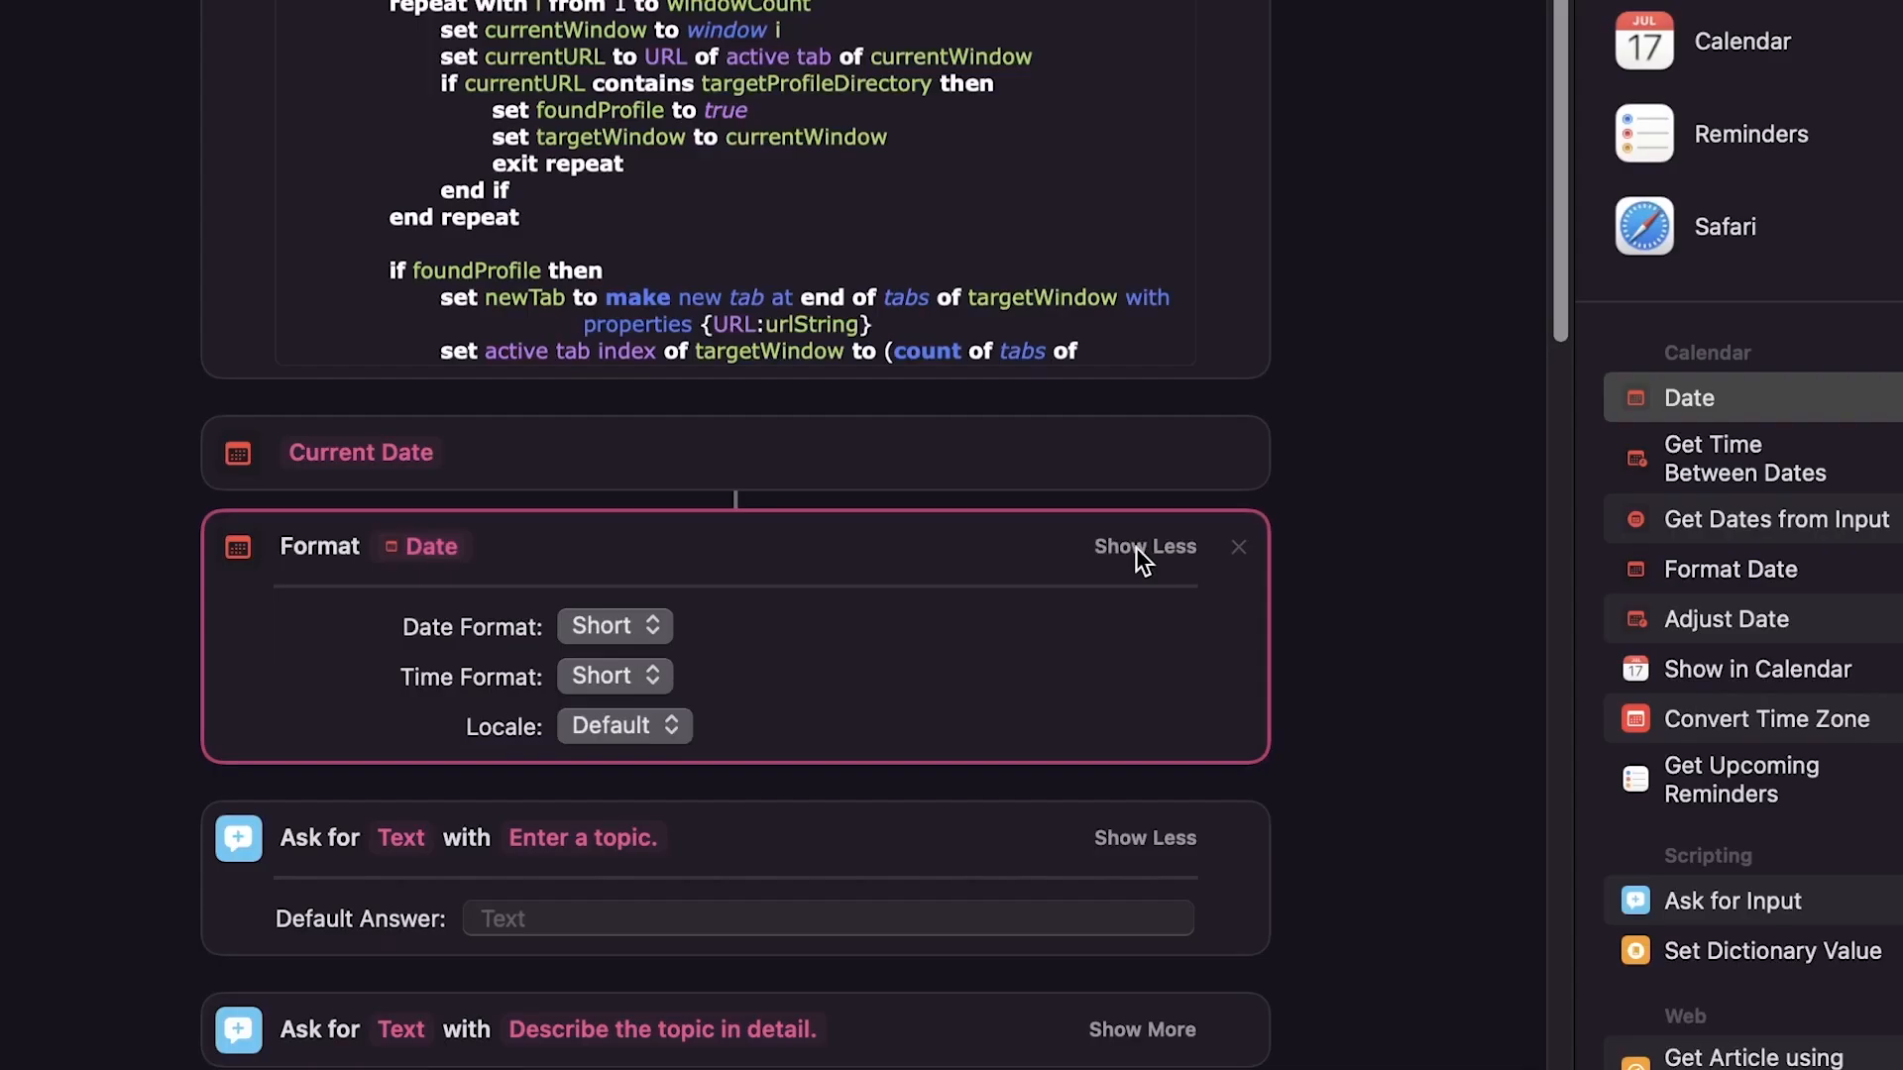
click(627, 669)
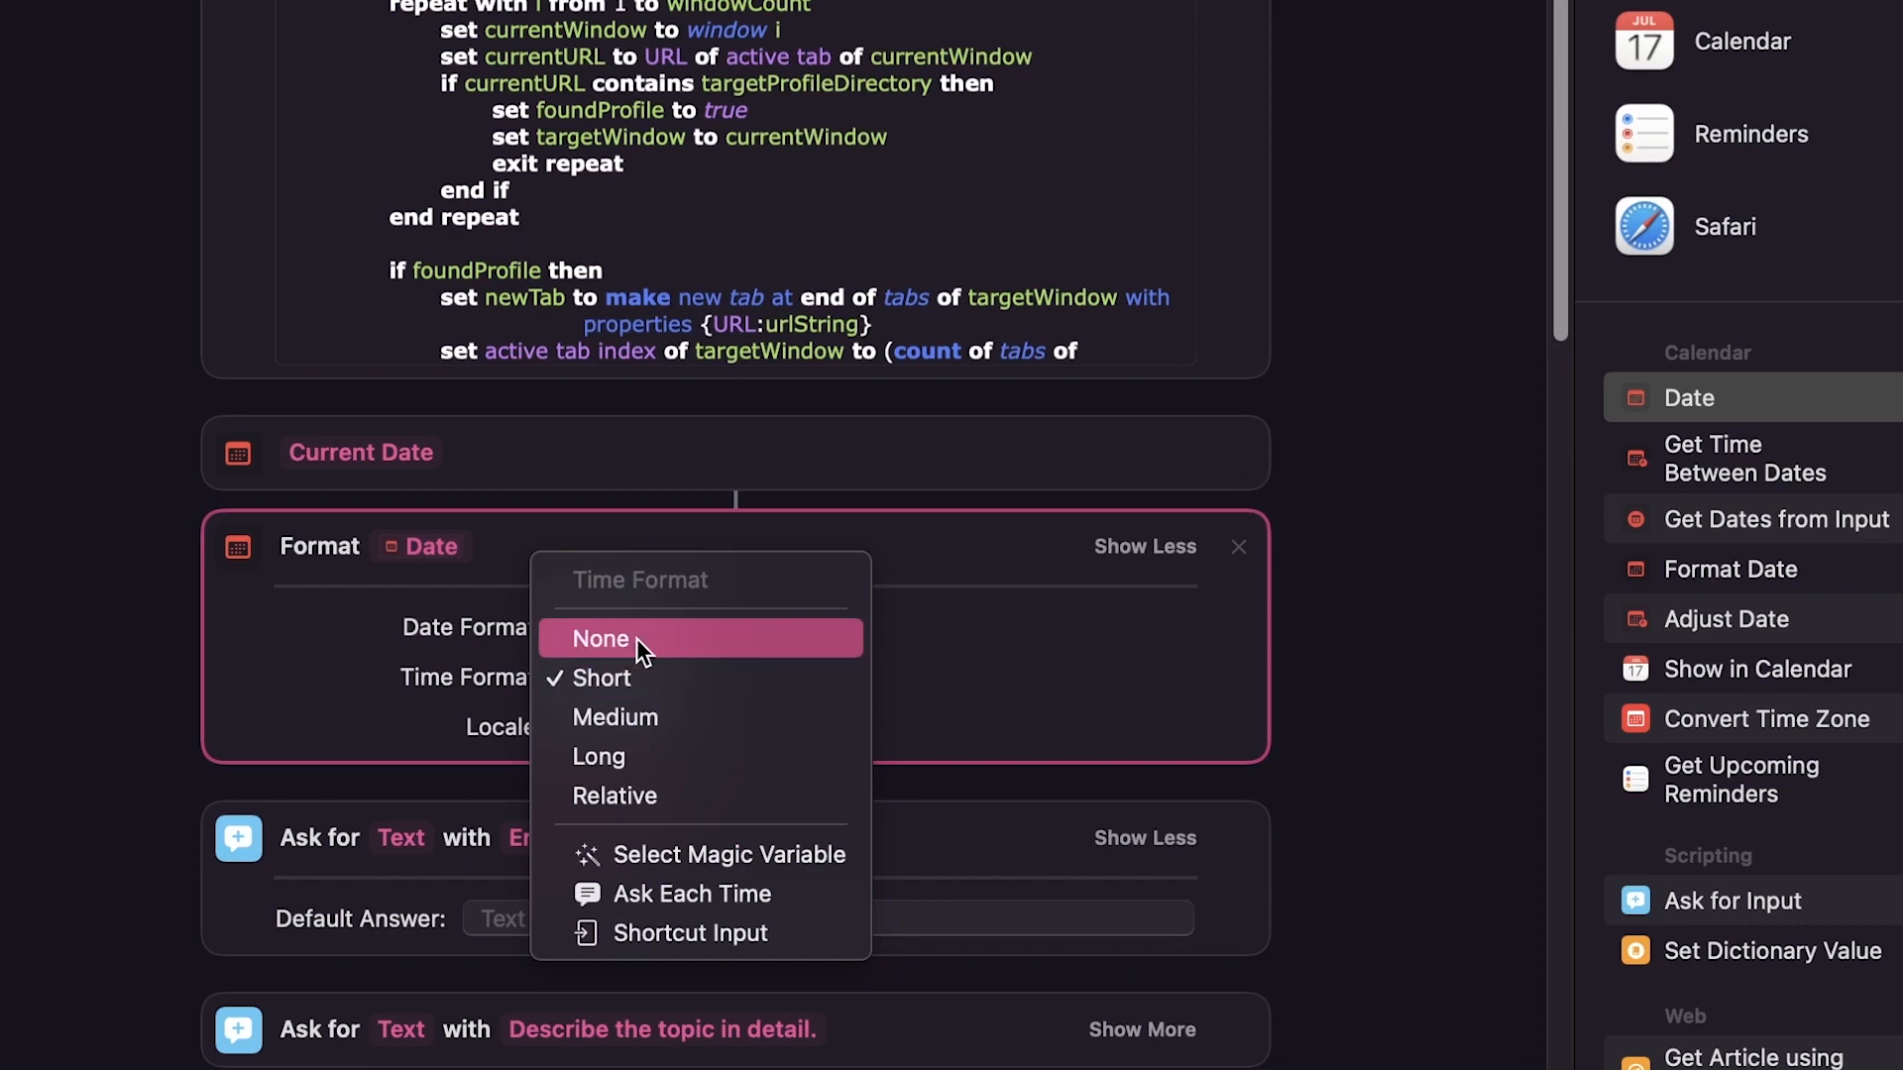
click(636, 638)
Add a Get Text from Input action directly below the "Describe the topic in detail." question, using its Provided Input.
text(text)
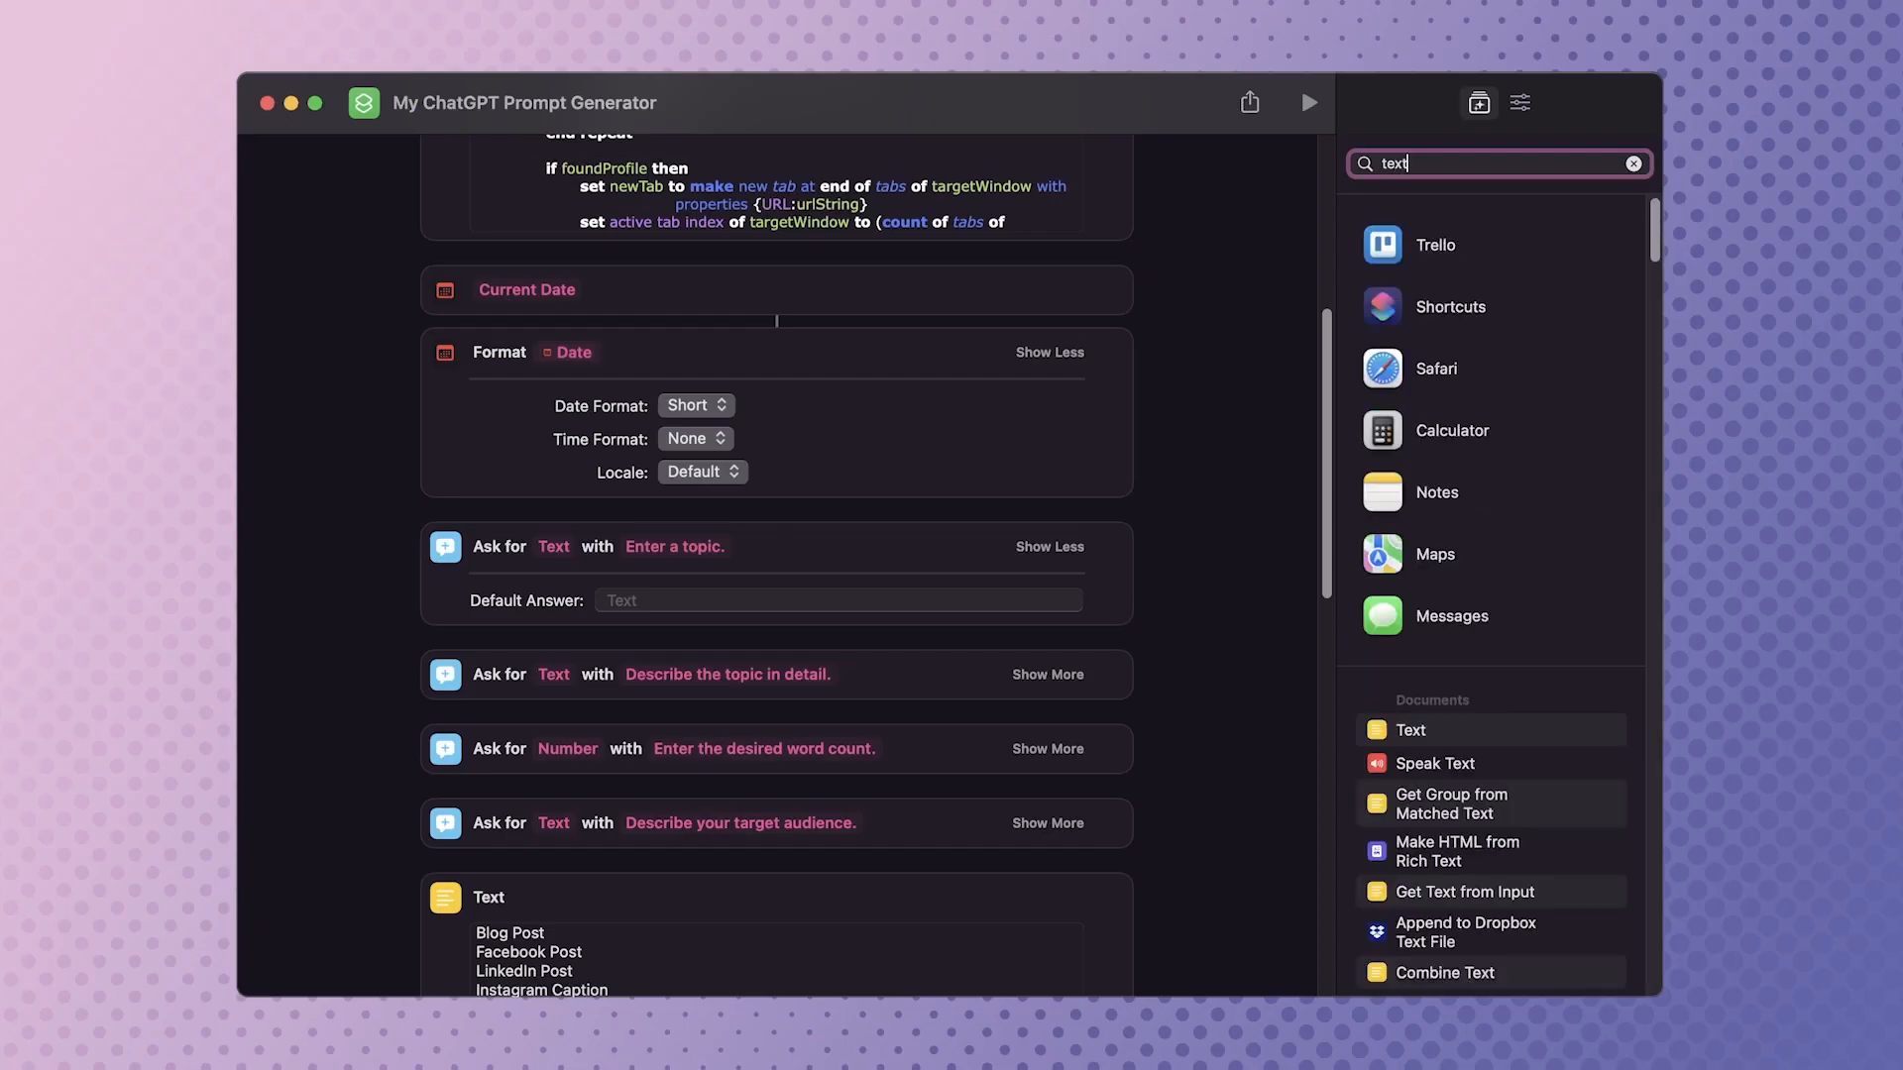
drag(1492, 895, 677, 664)
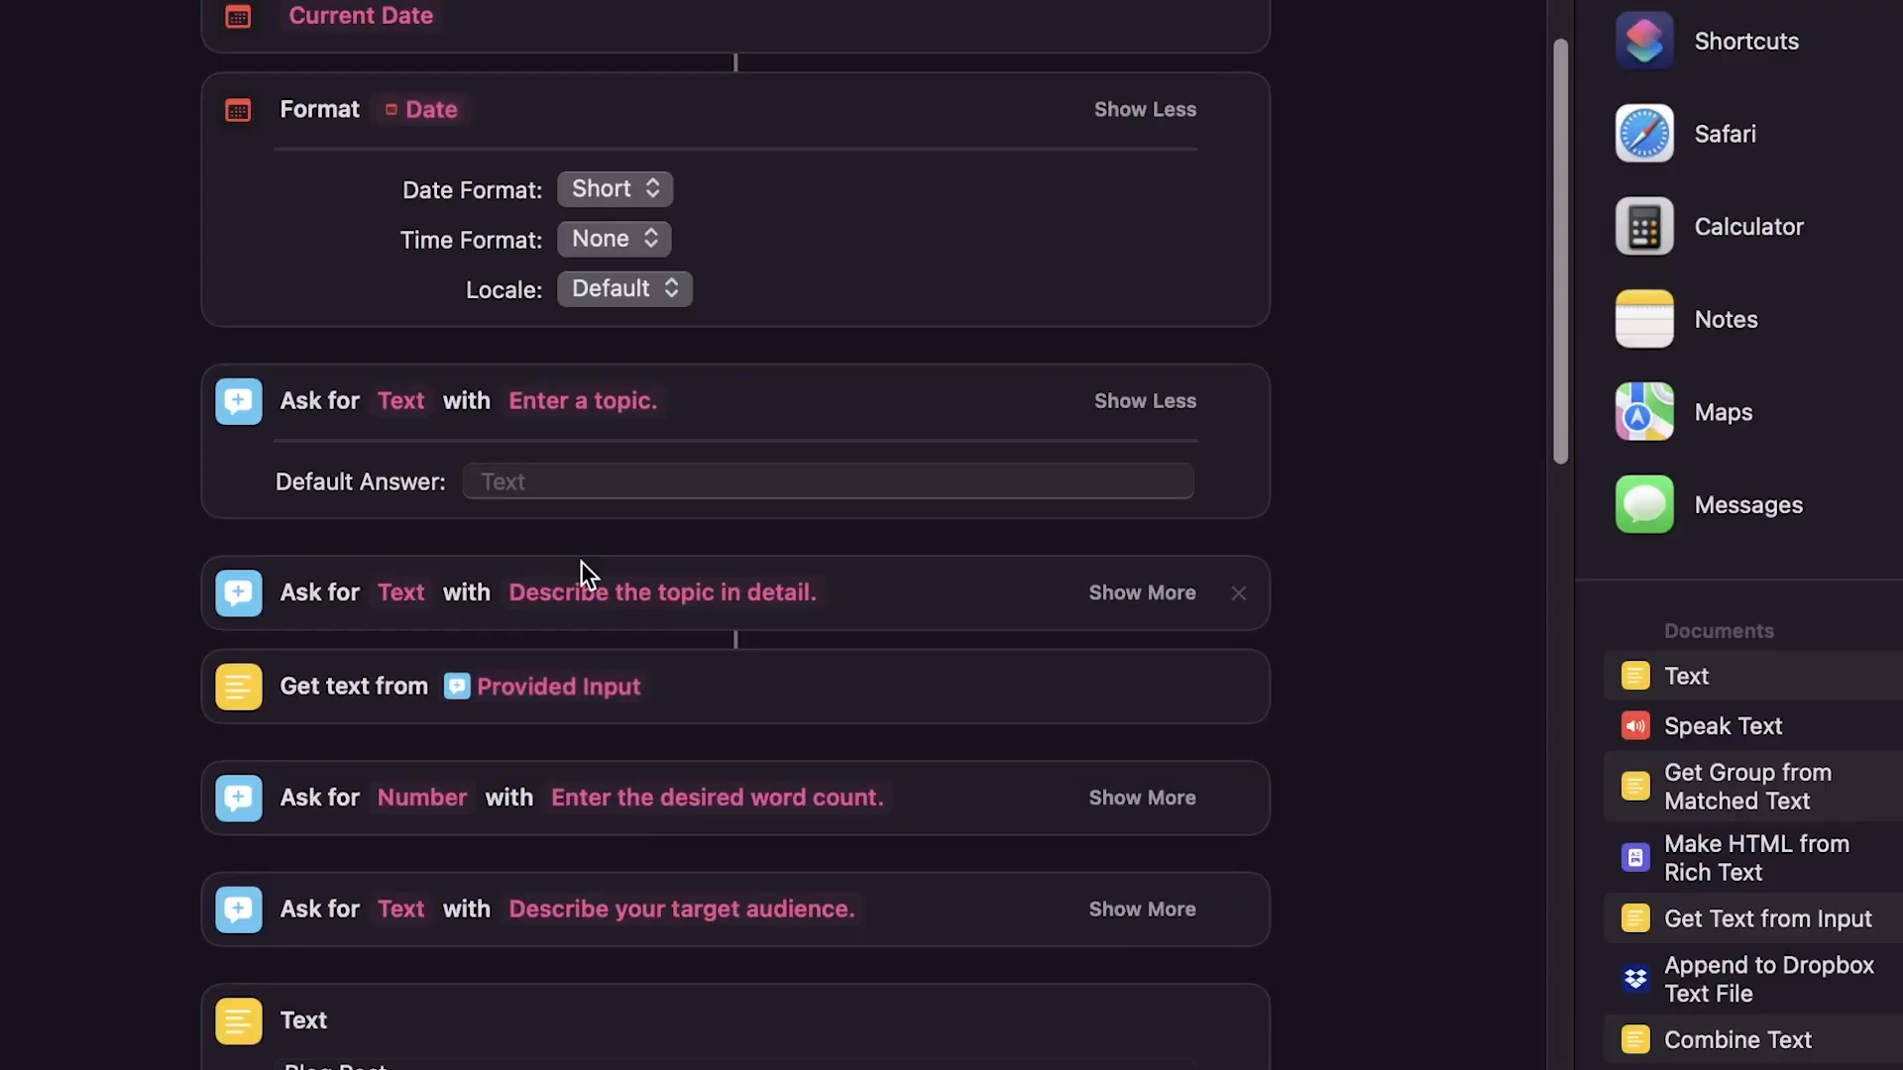
click(673, 654)
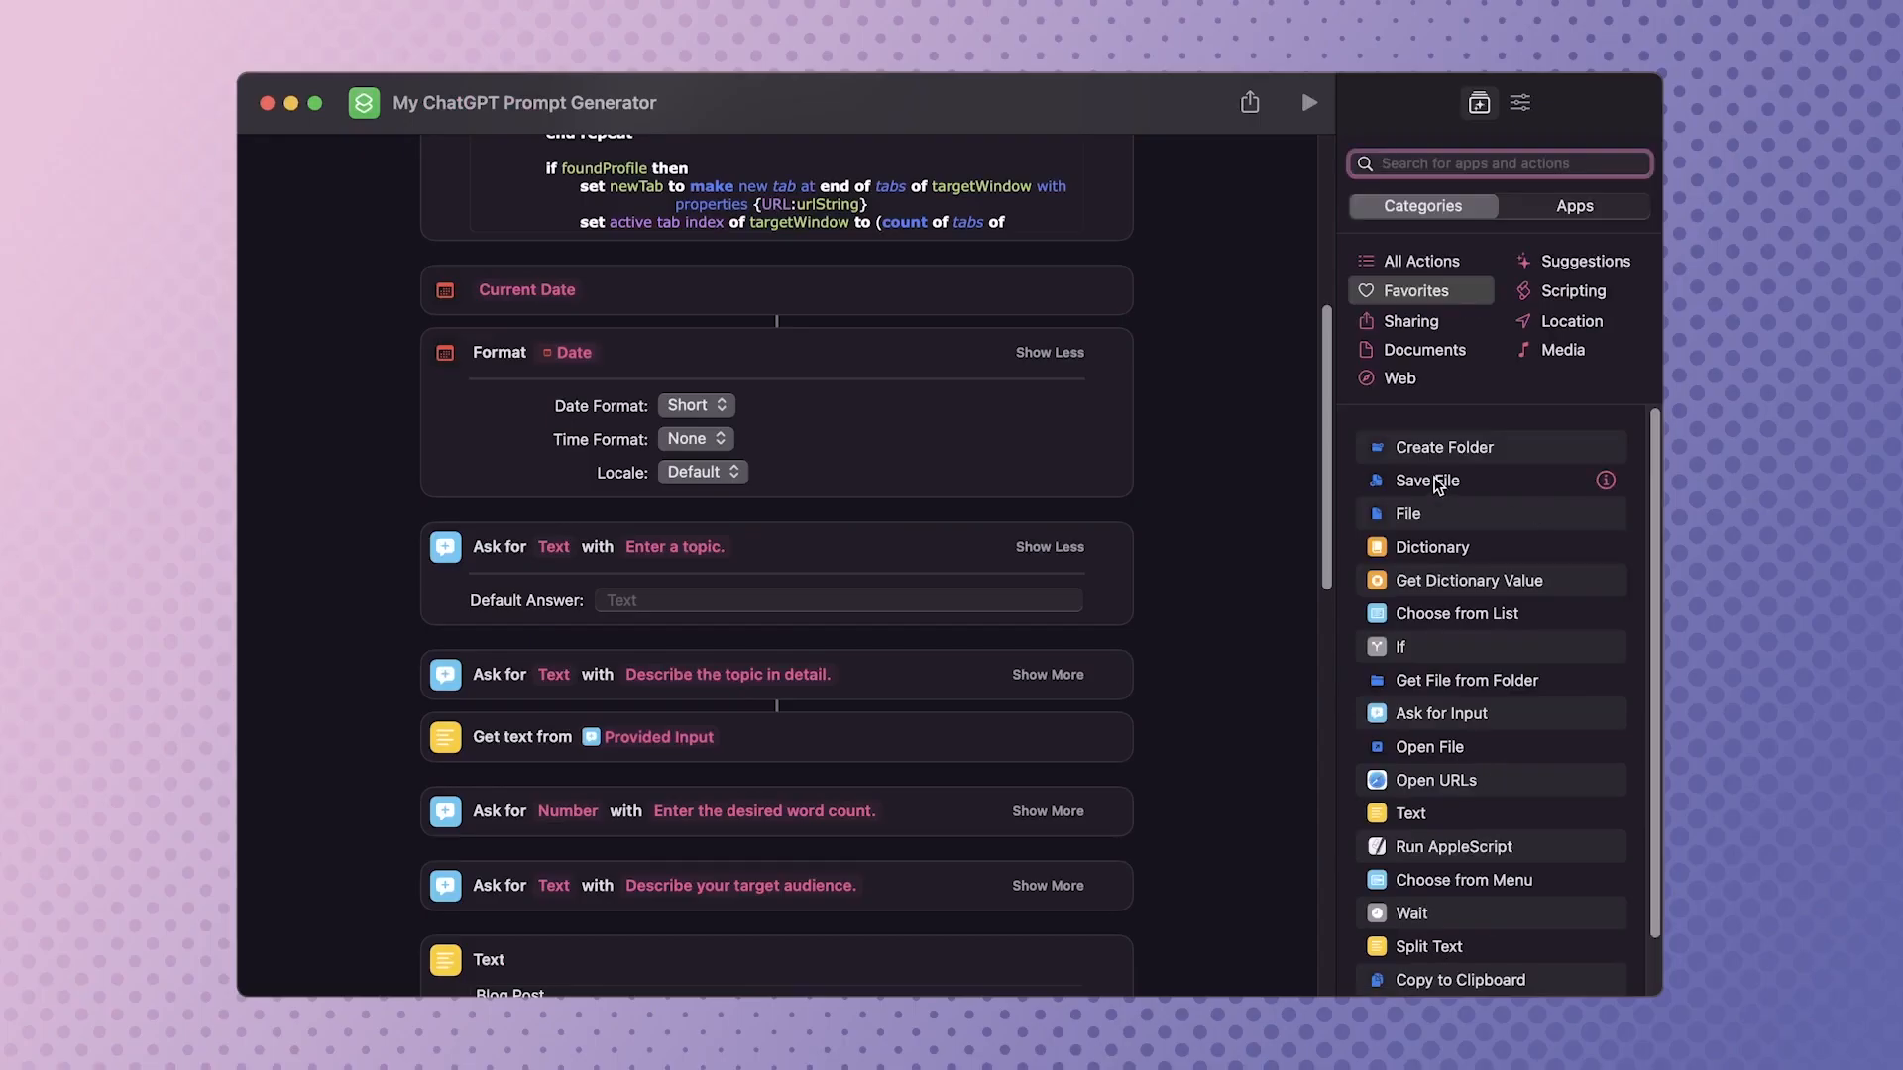
Add a Save File action below Get Text from Input, turn off Ask Where To Save and choose the Topics folder as destination.
drag(1427, 480, 625, 728)
click(626, 729)
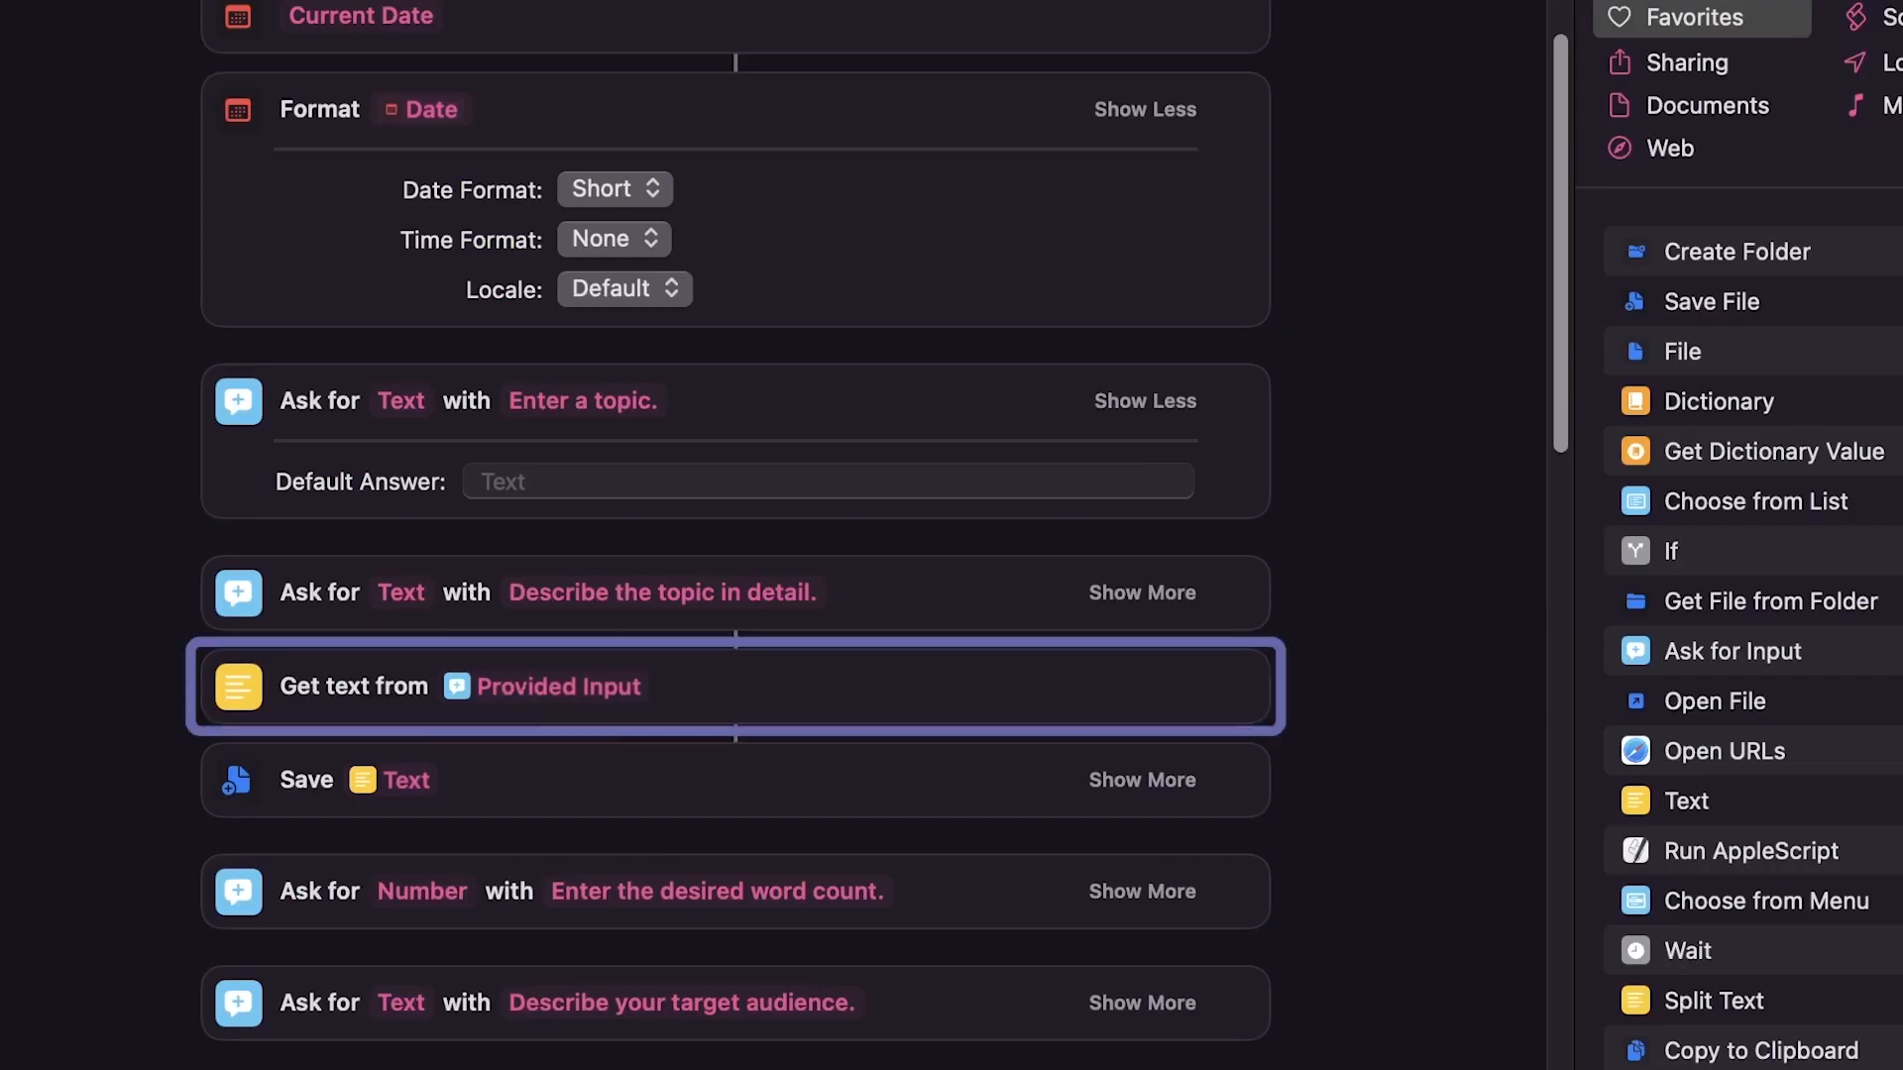
click(1168, 783)
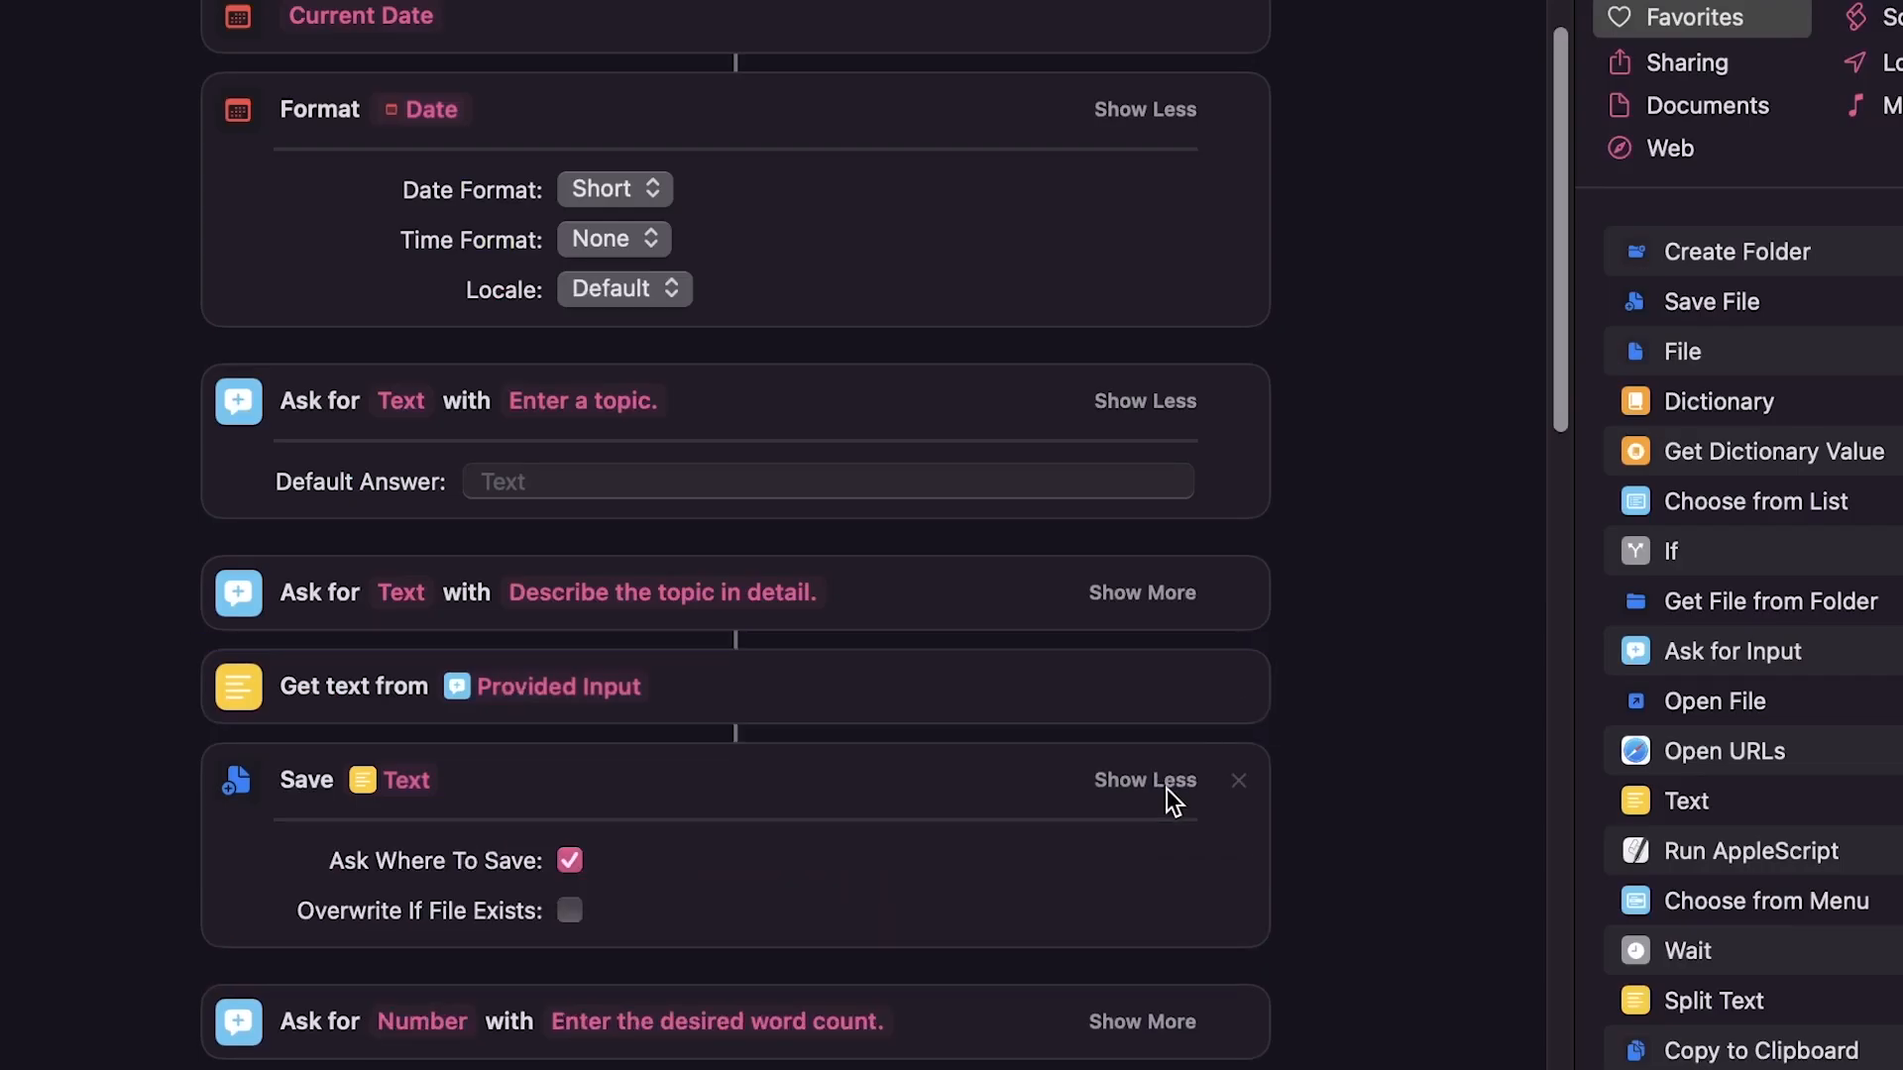
scroll(872, 823, down, 2)
click(806, 451)
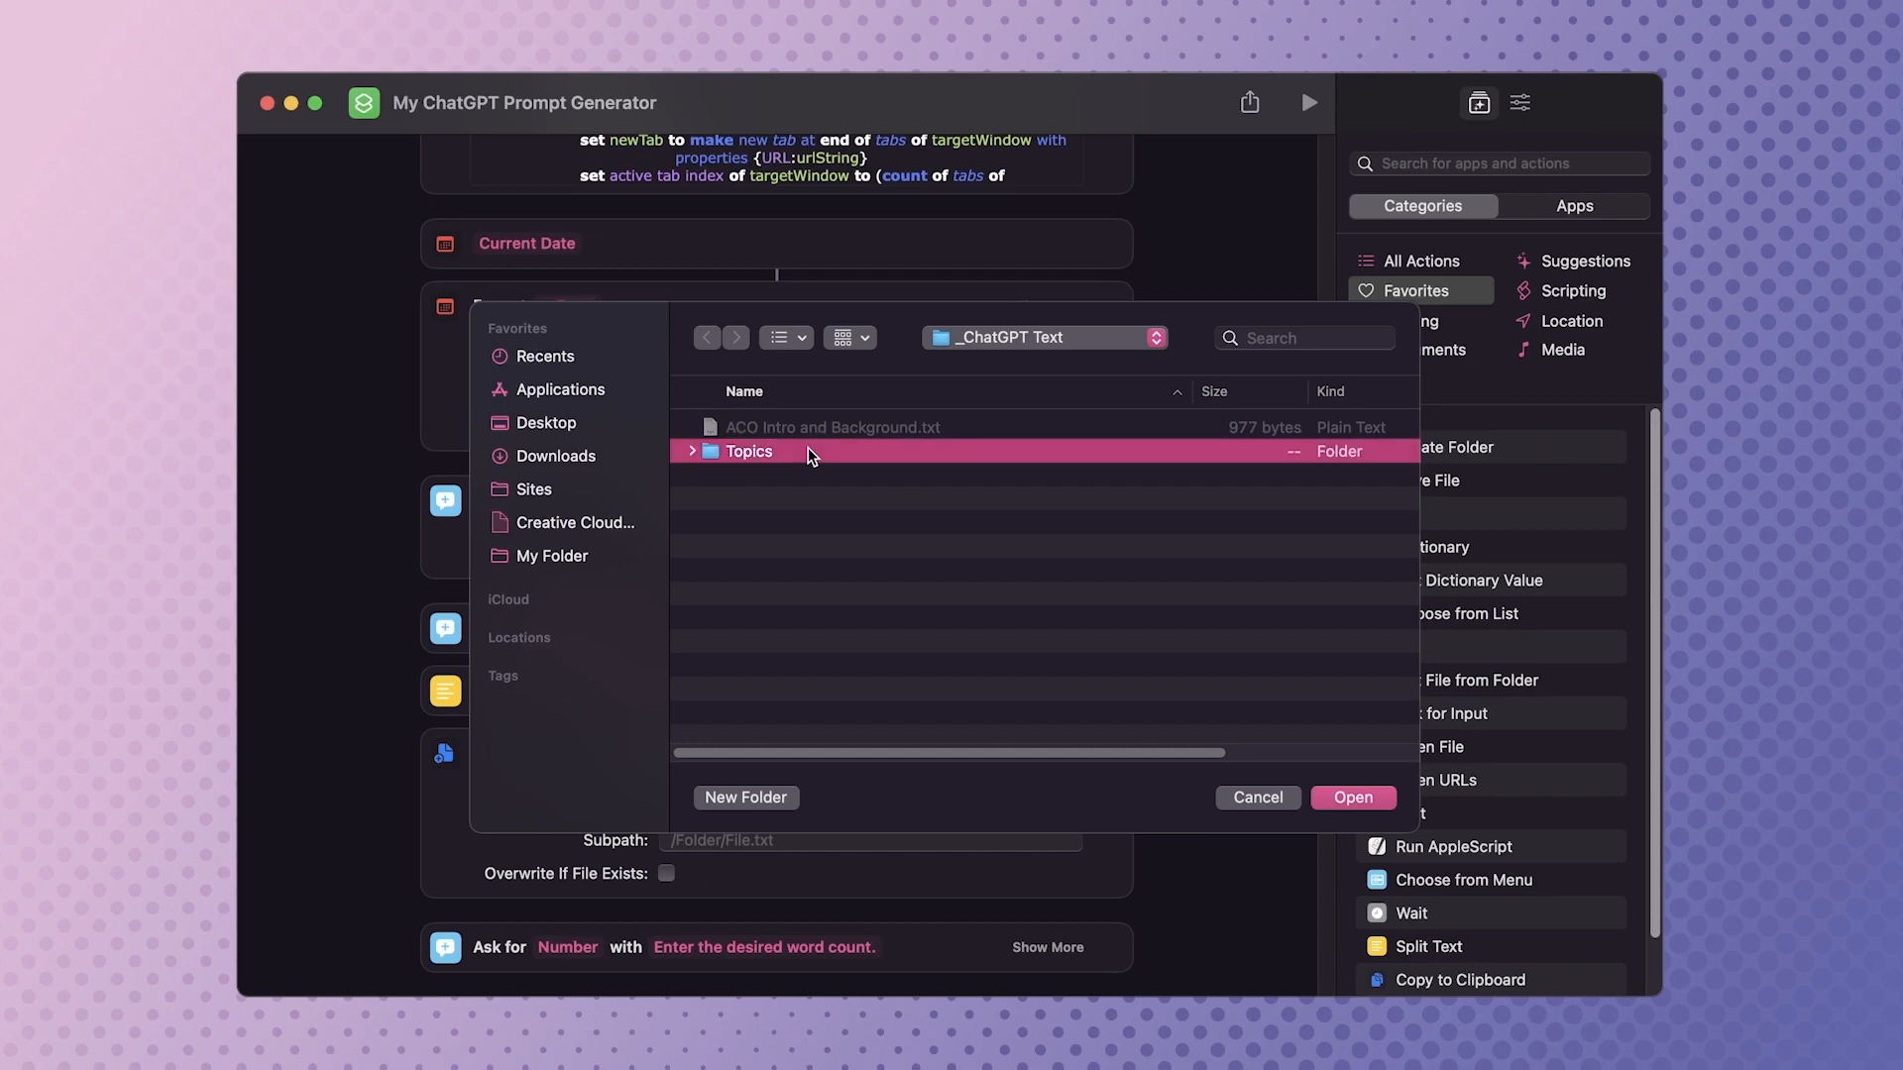
click(1353, 800)
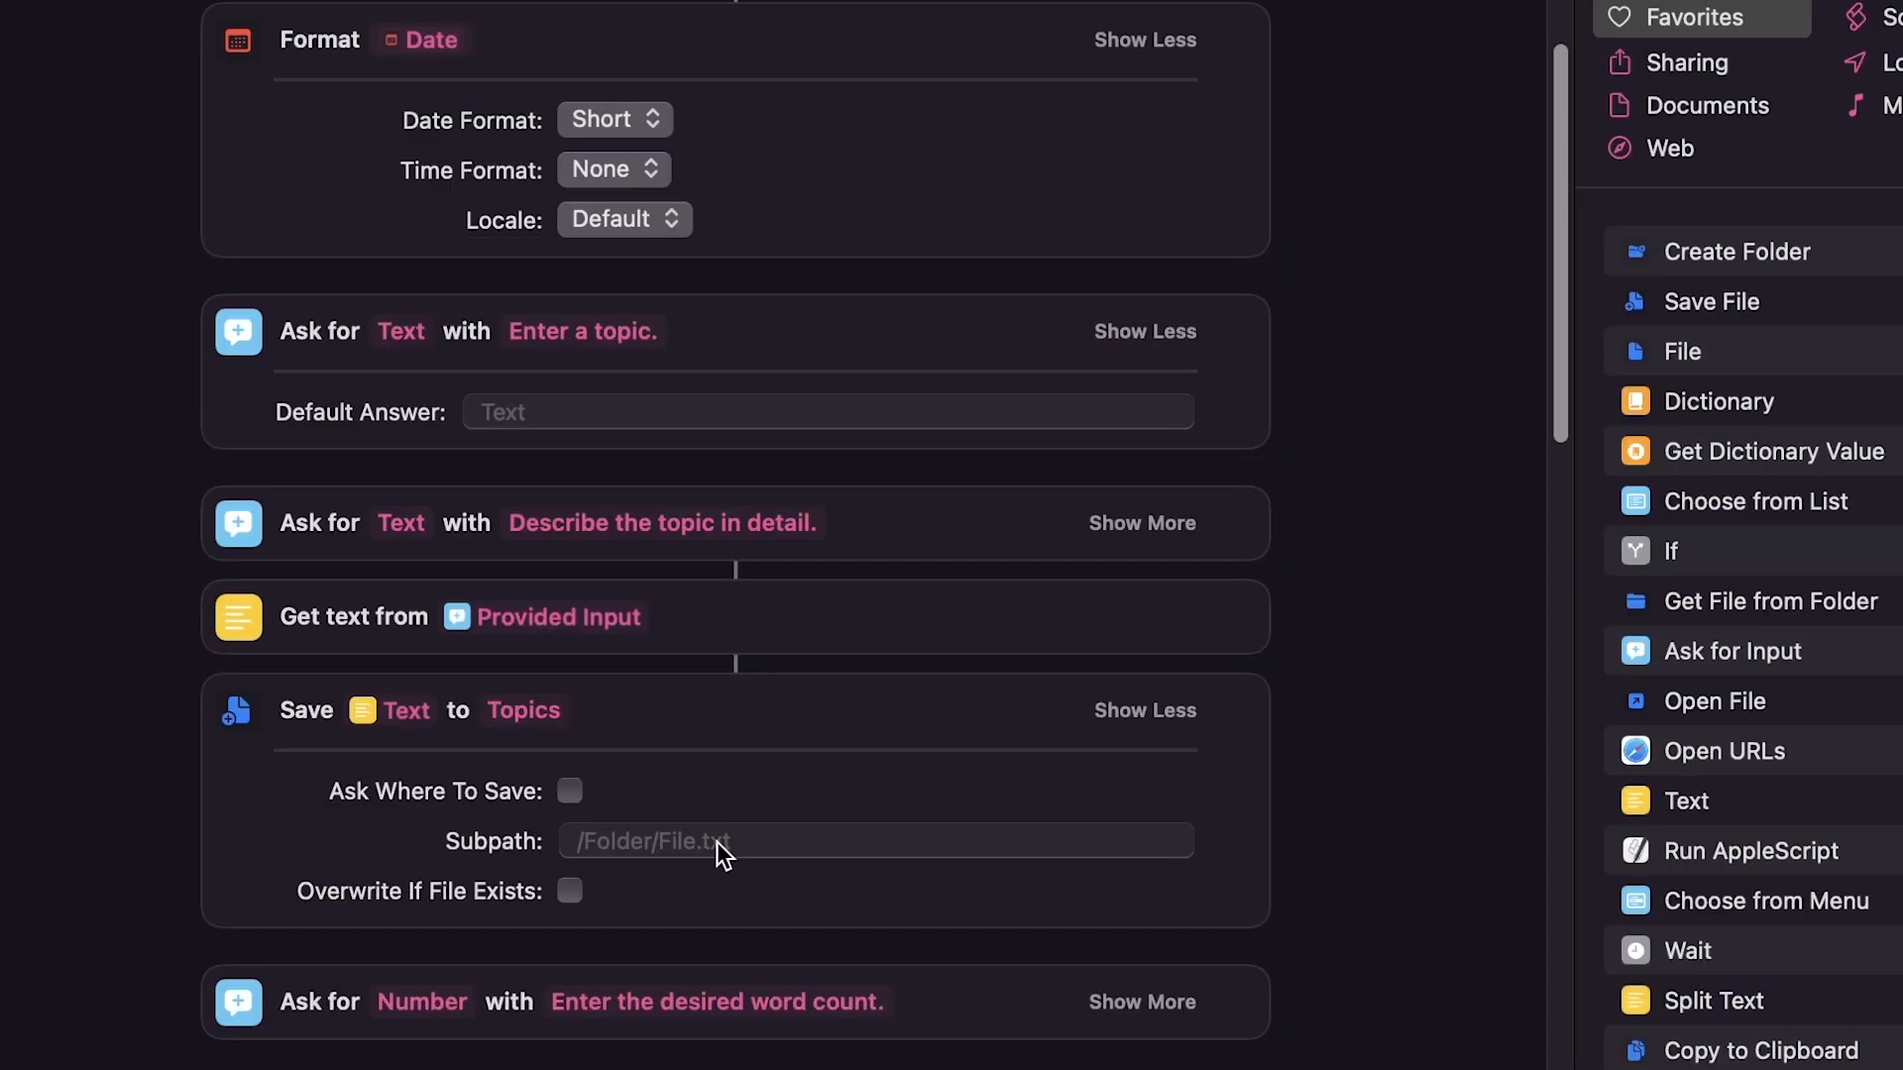
Insert the Formatted Date variable into the subpath of the Save File action.
click(636, 842)
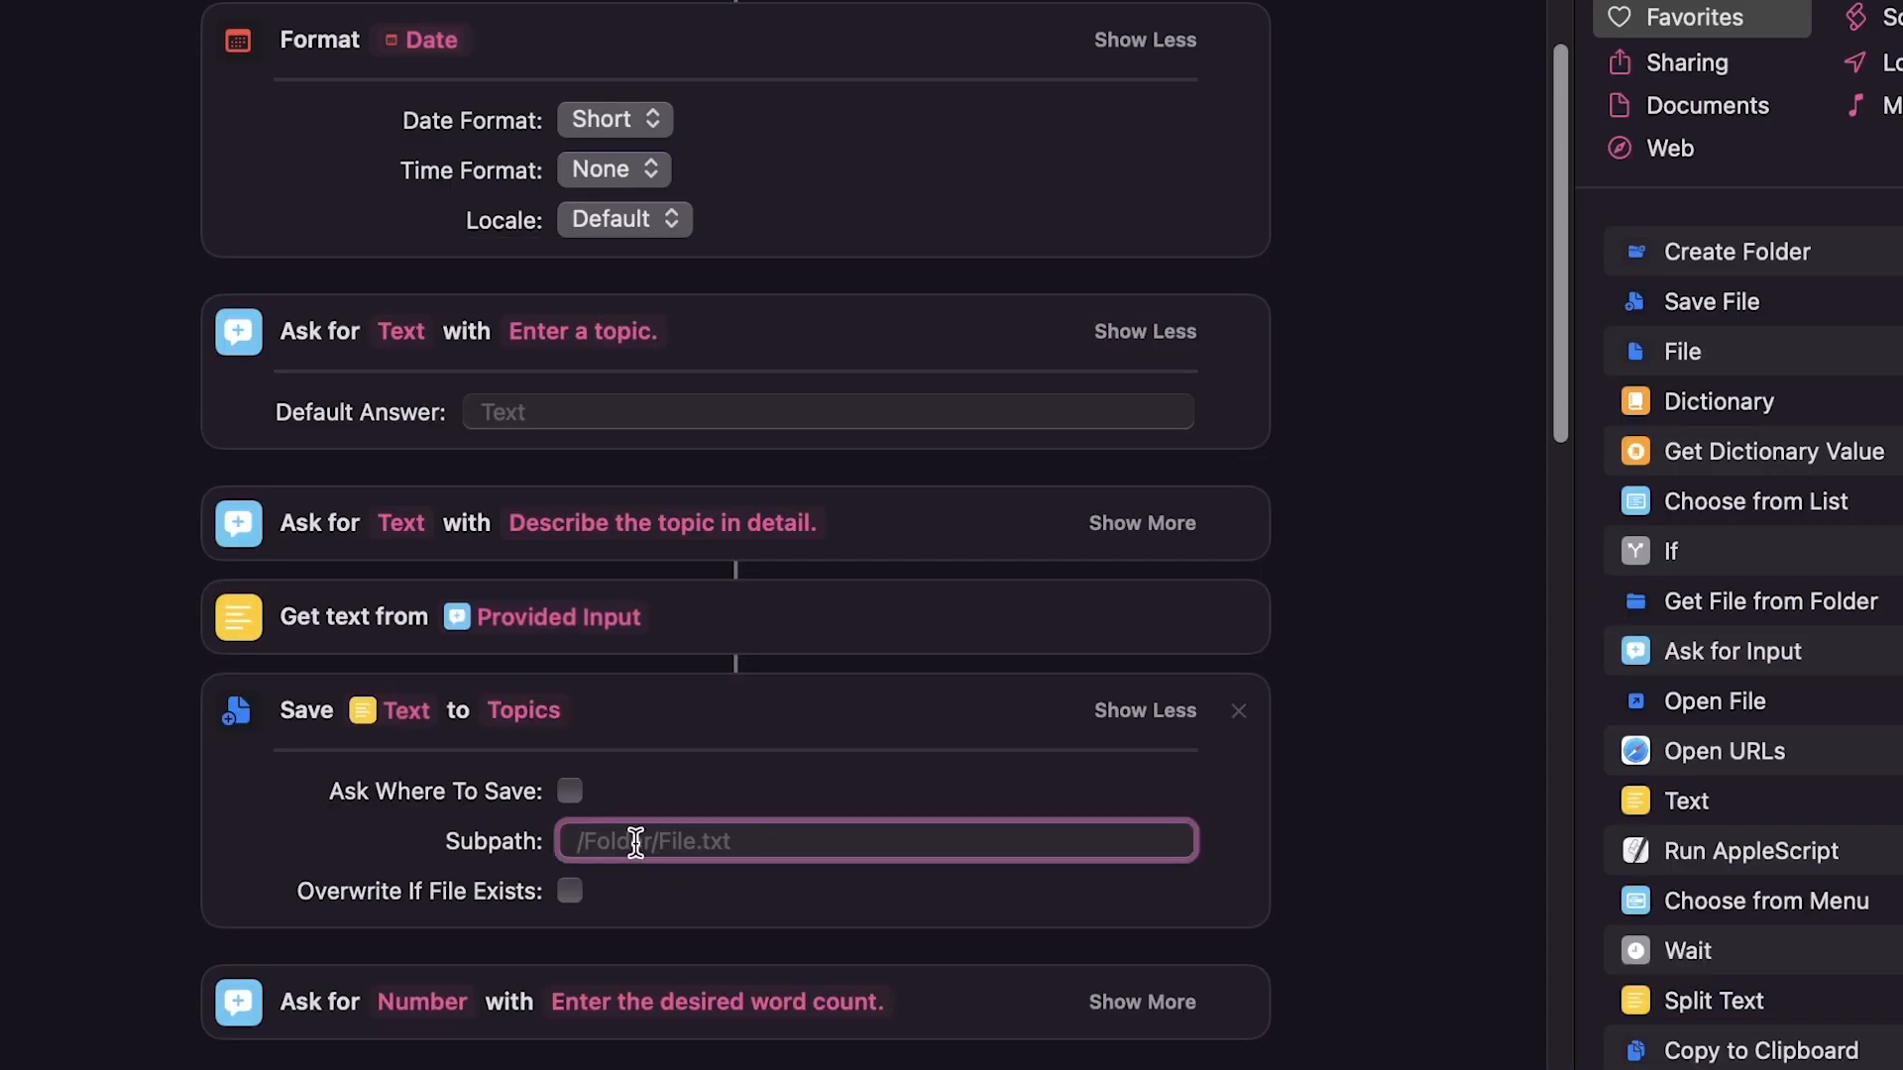
right_click(635, 842)
mouse_move(796, 1021)
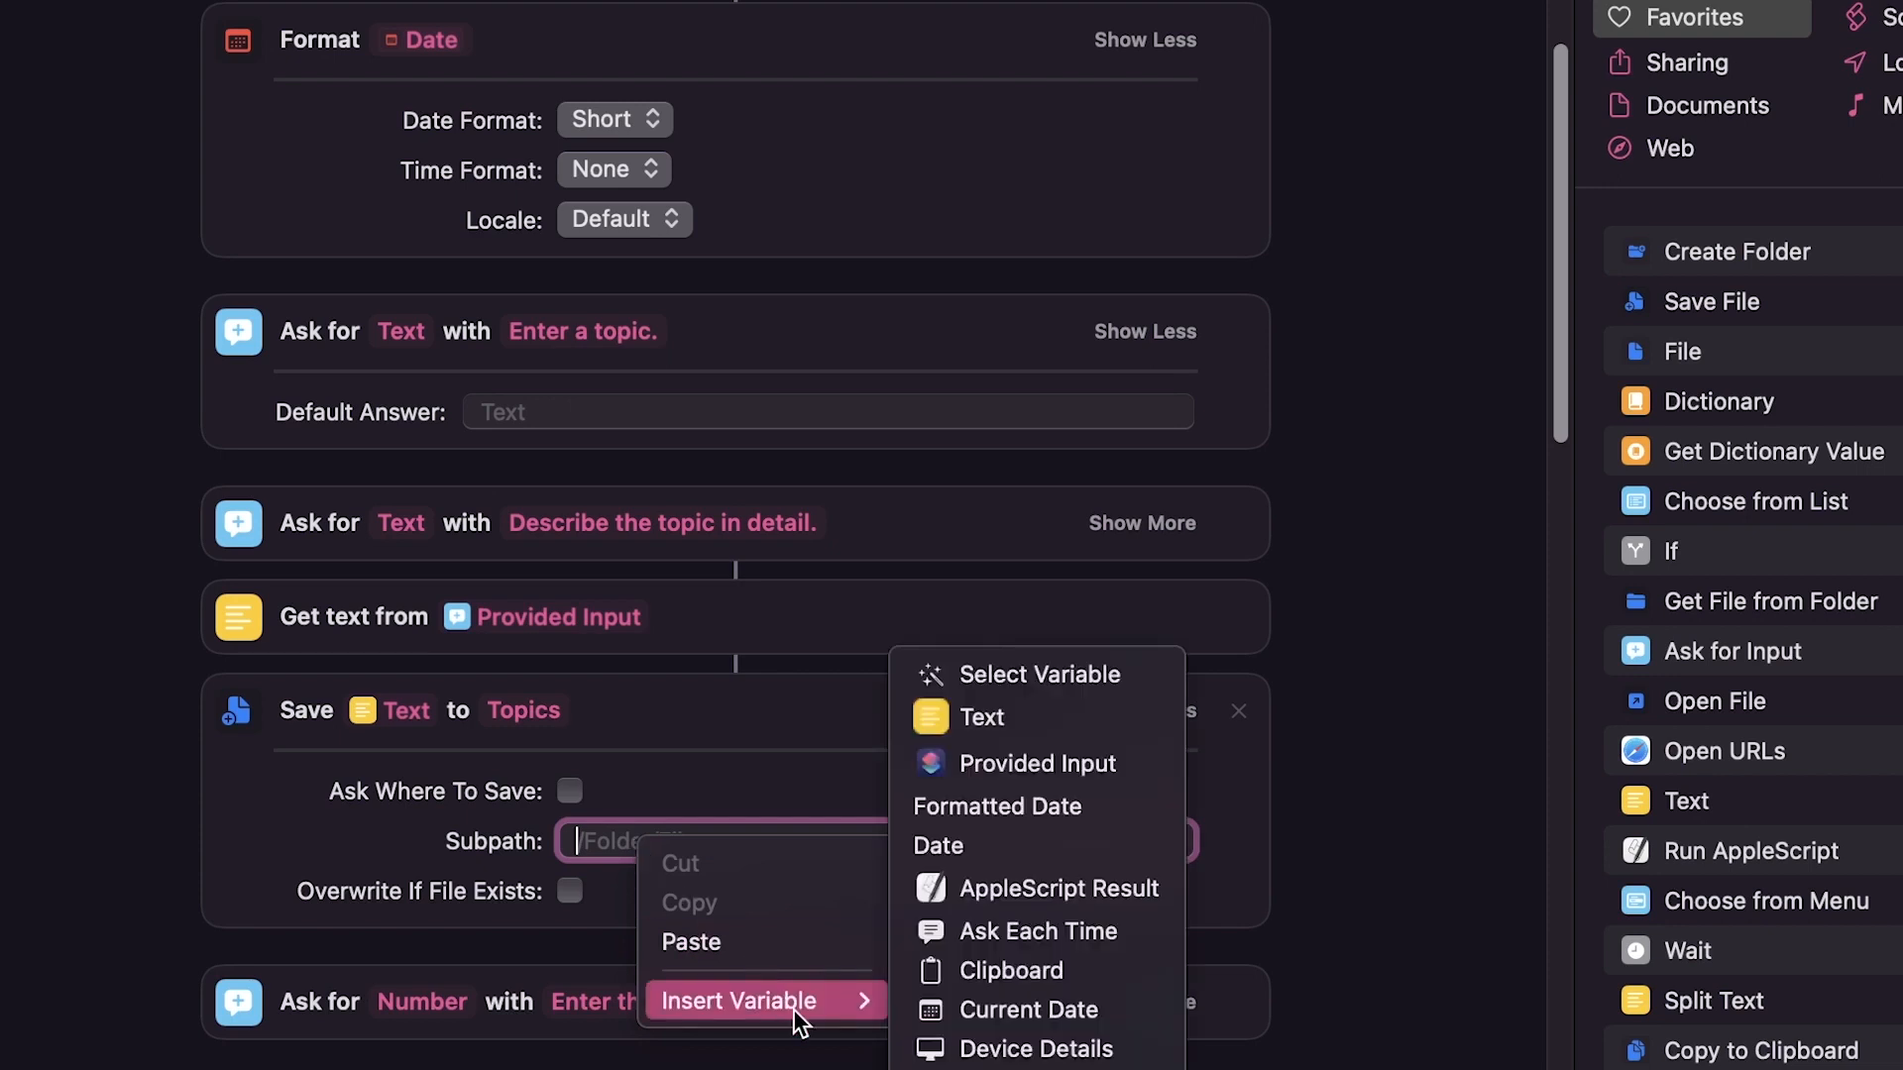
click(1066, 693)
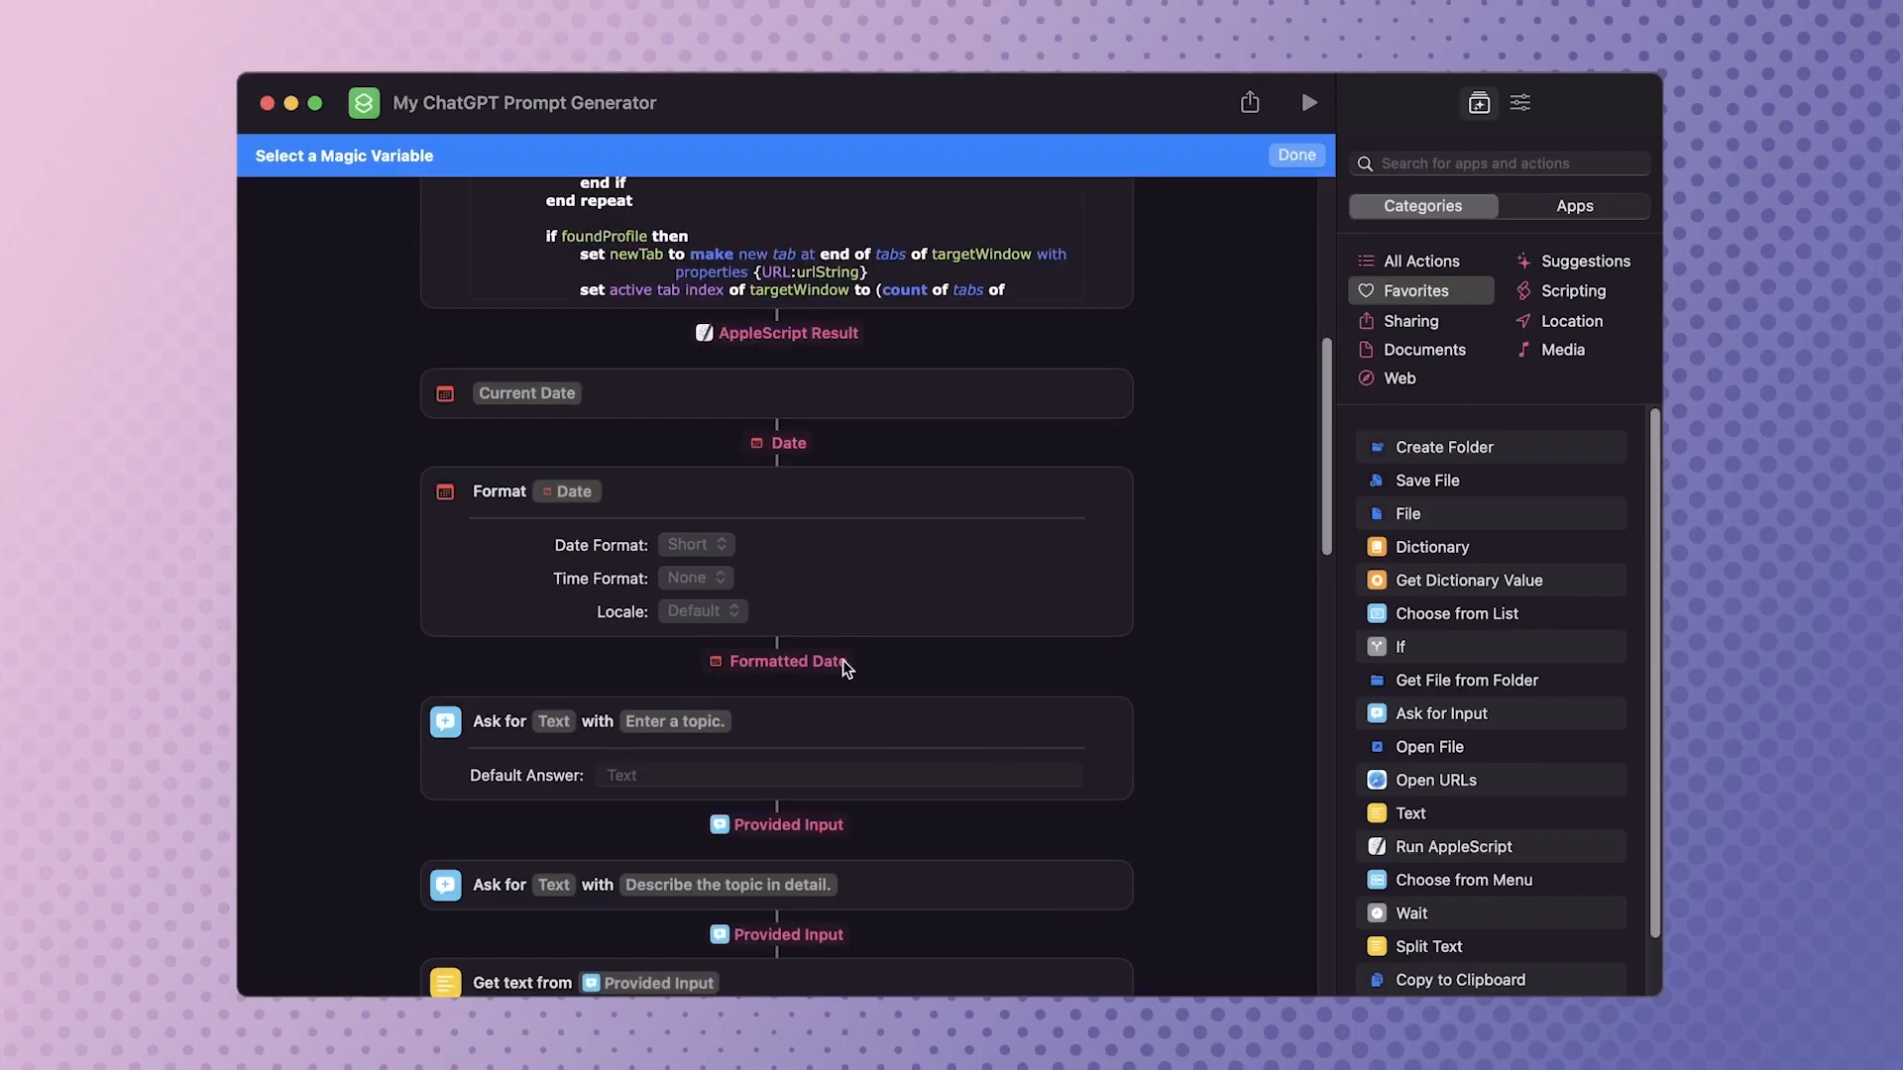
click(843, 663)
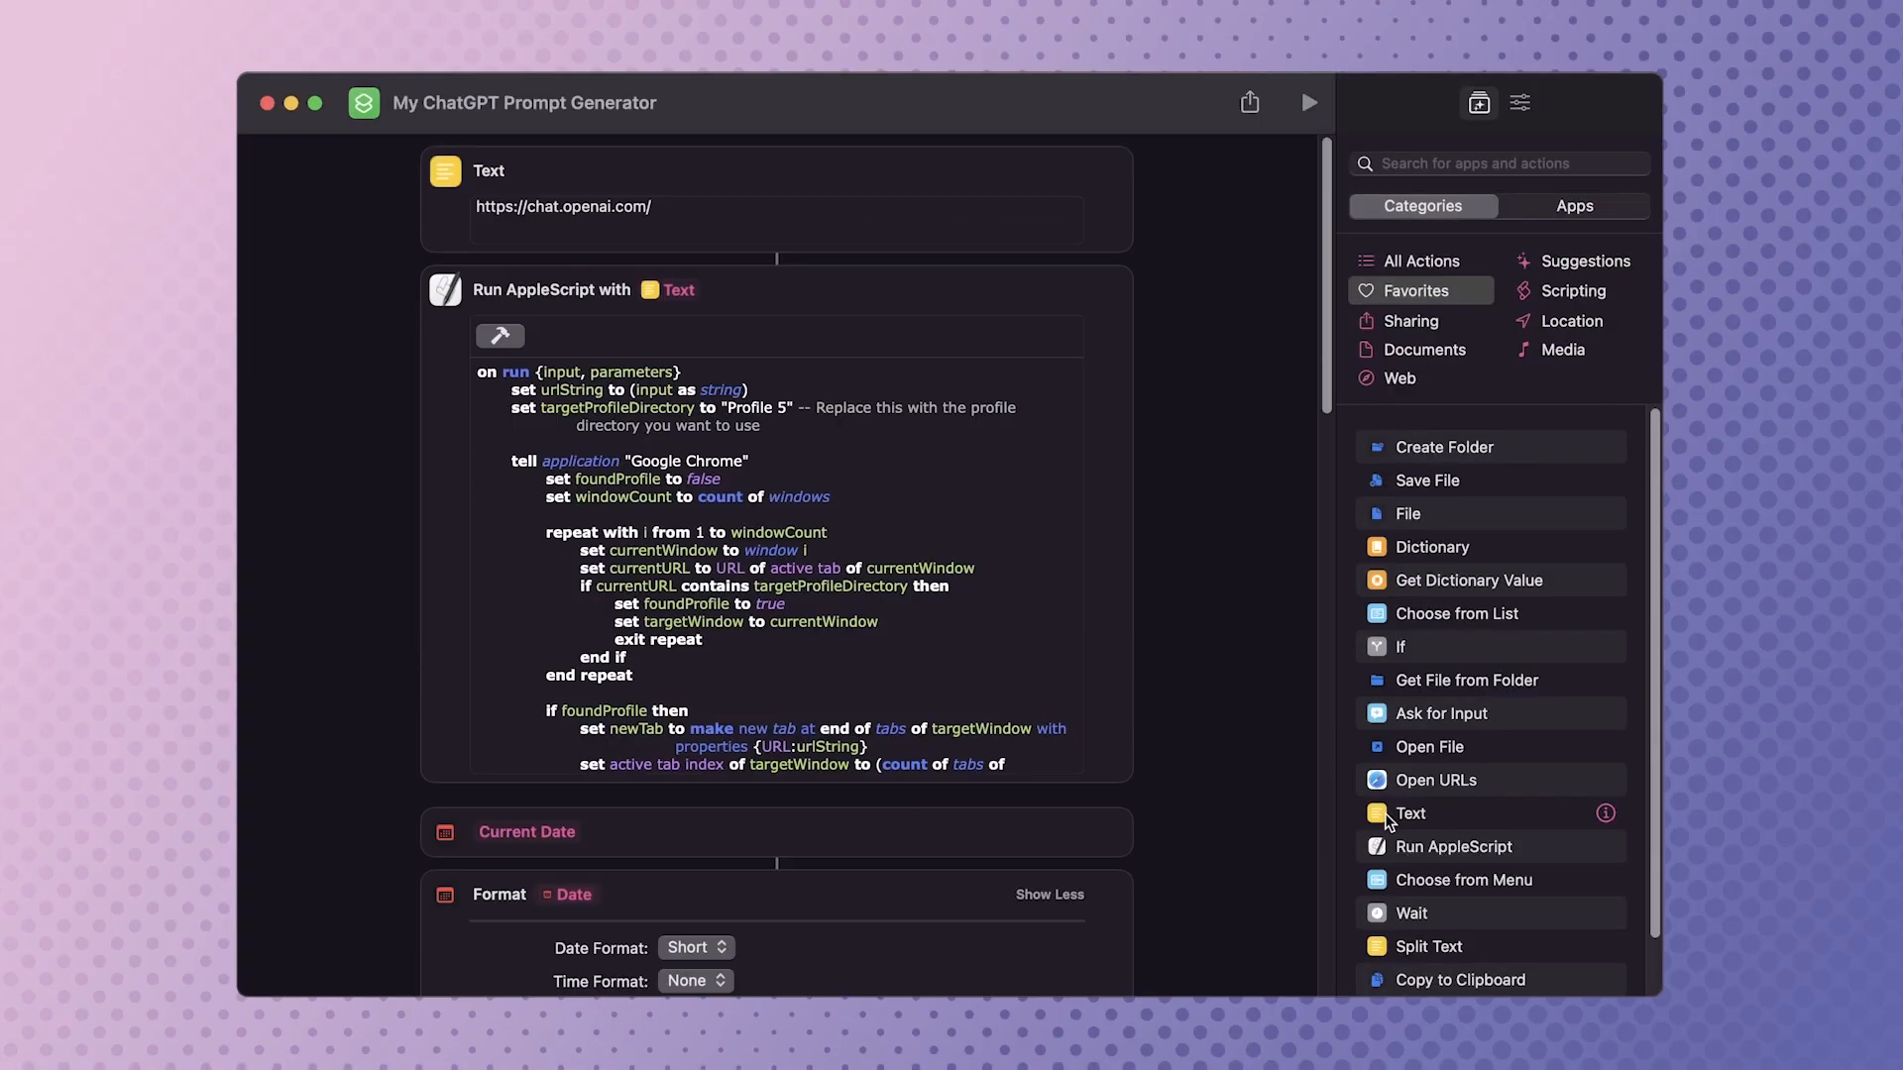
Above Current Date, add Choose from List for New Topic and Select from Existing, plus an If action testing whether Chosen Item is "Select from Existing".
drag(1457, 613, 699, 560)
drag(1463, 650, 668, 589)
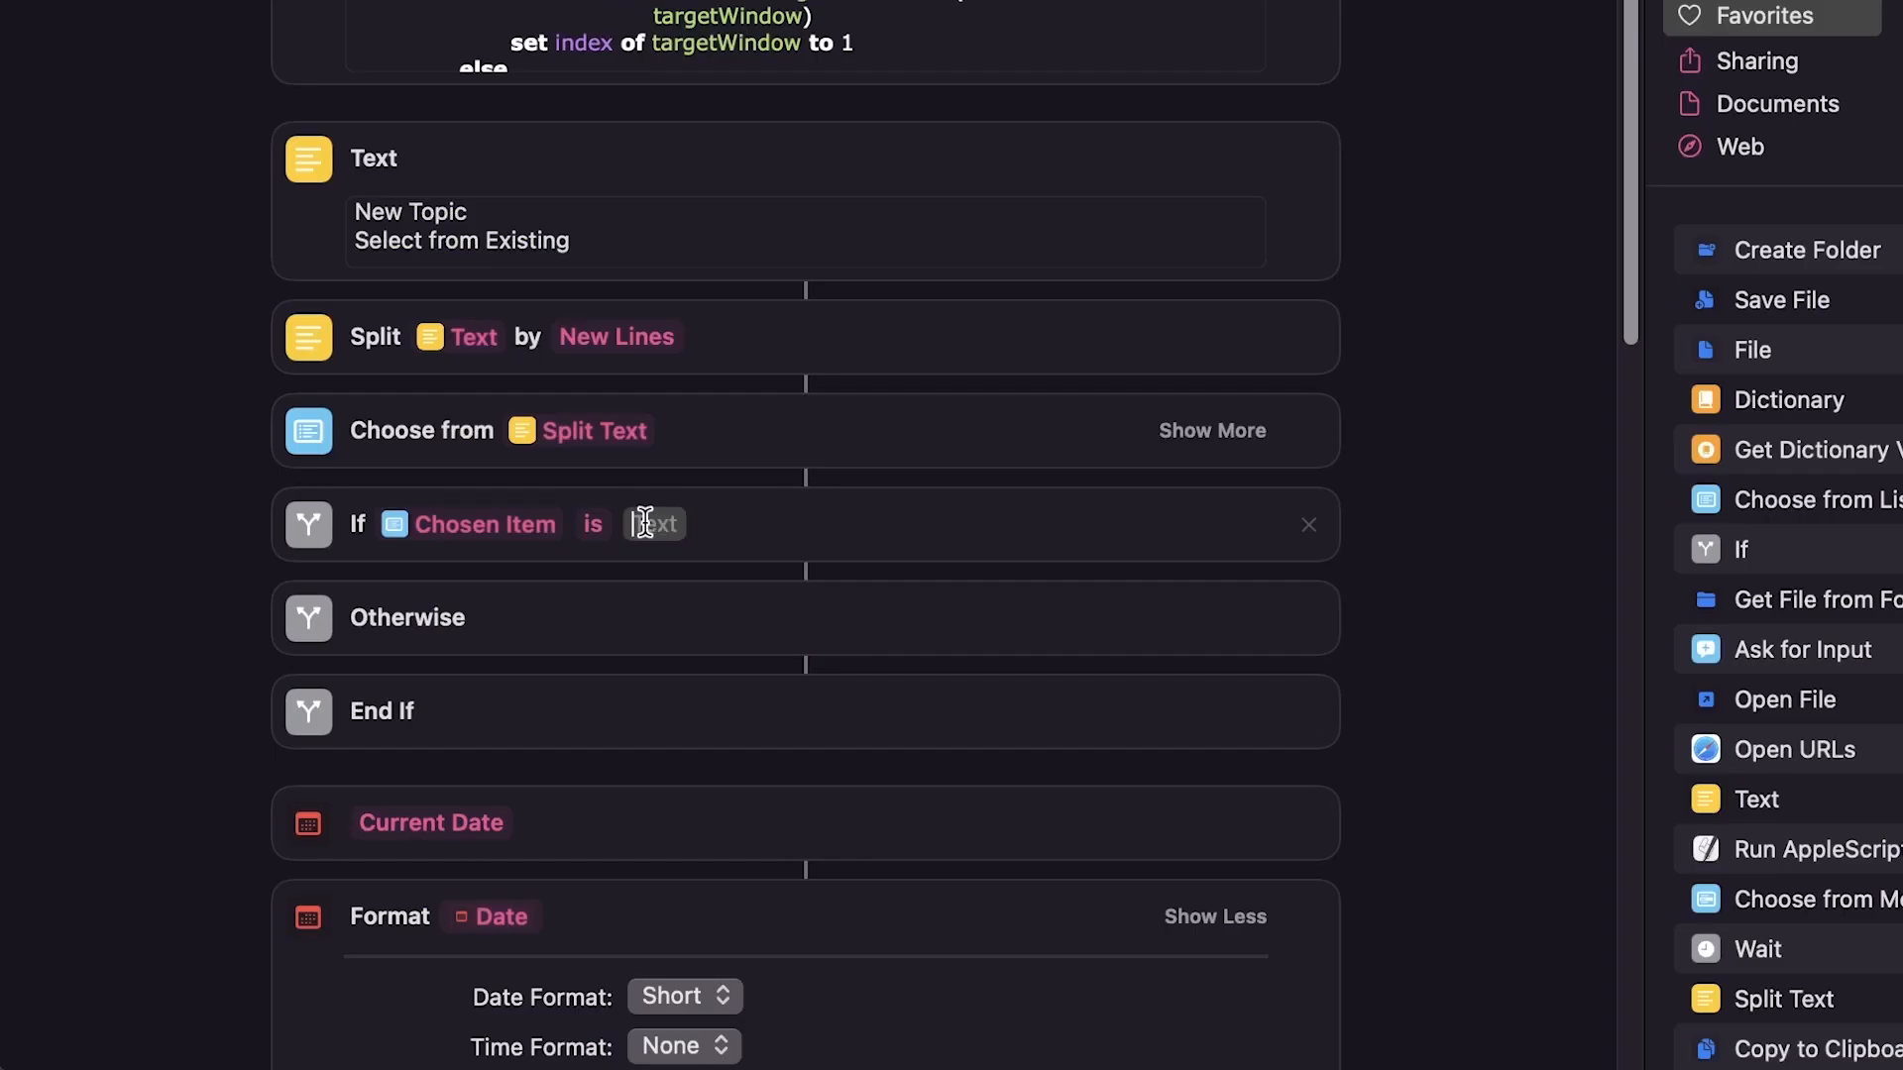
click(672, 630)
text(Select f)
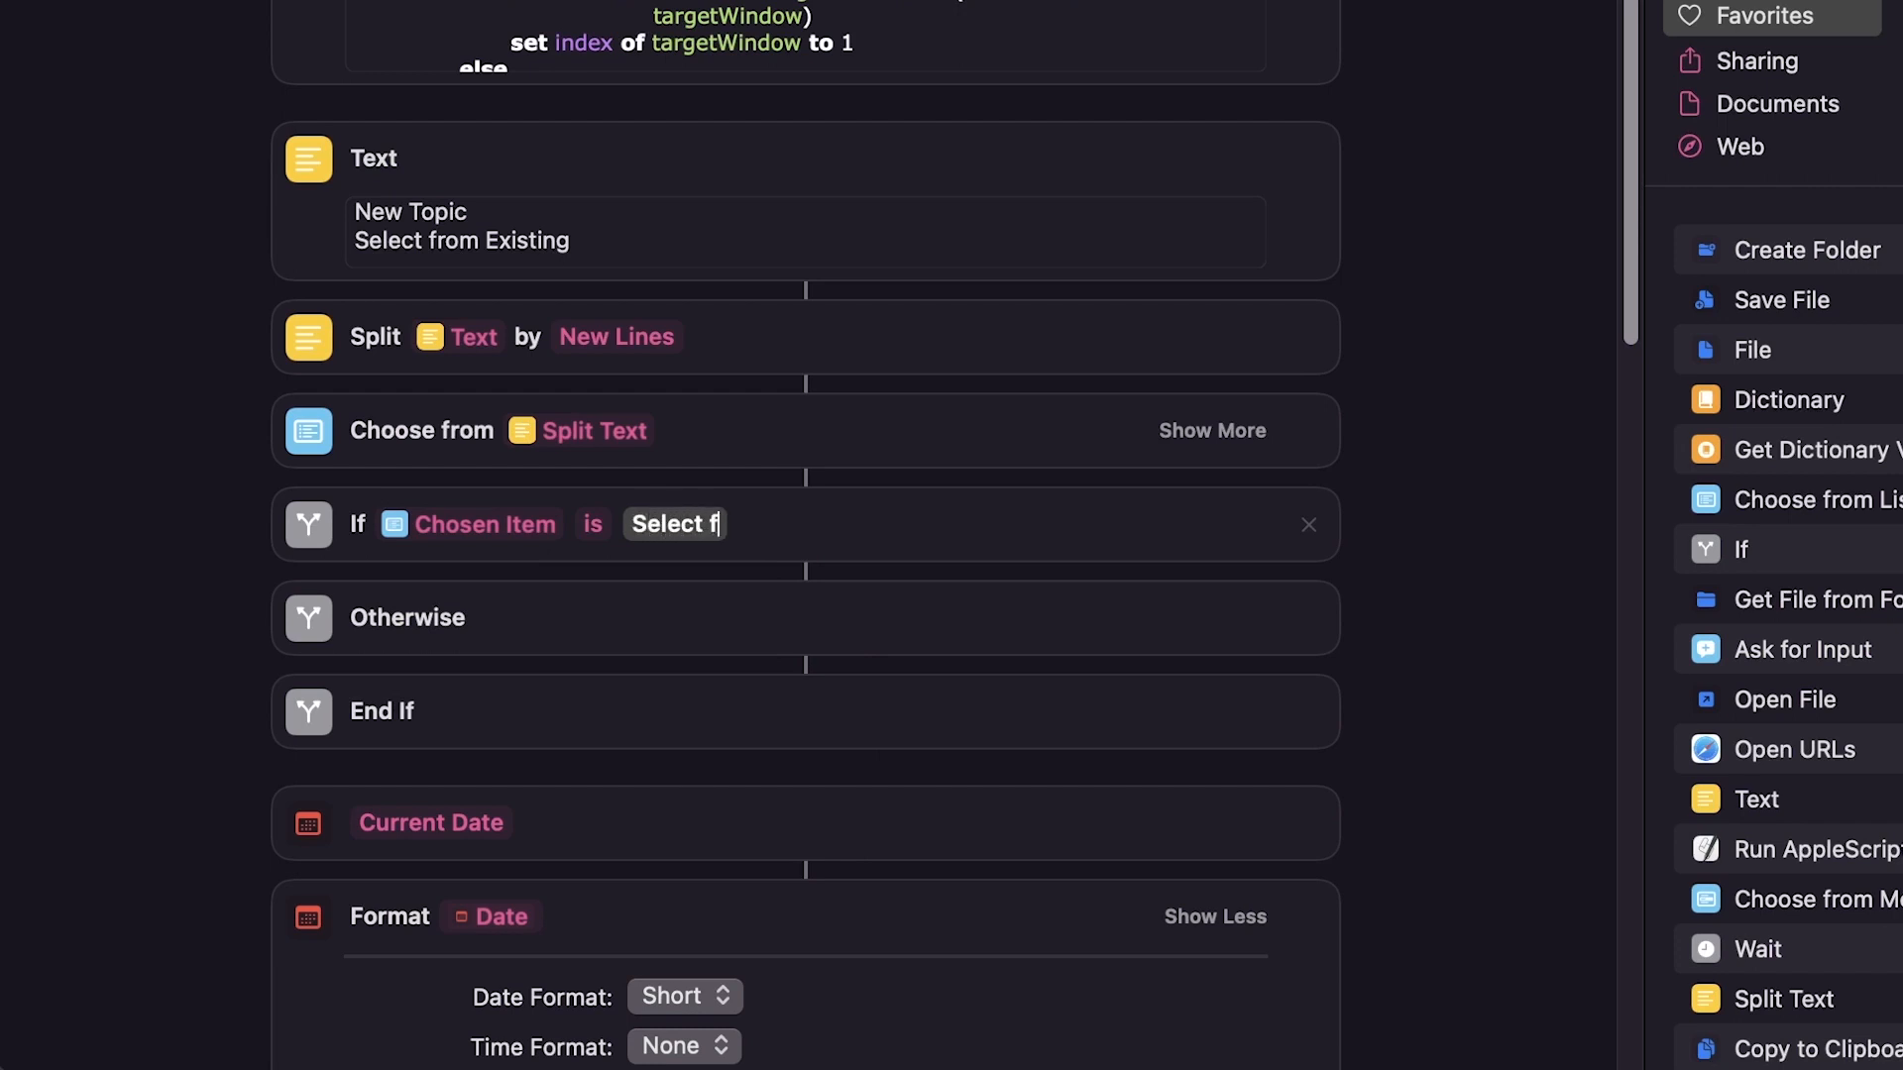
text(rom Existing)
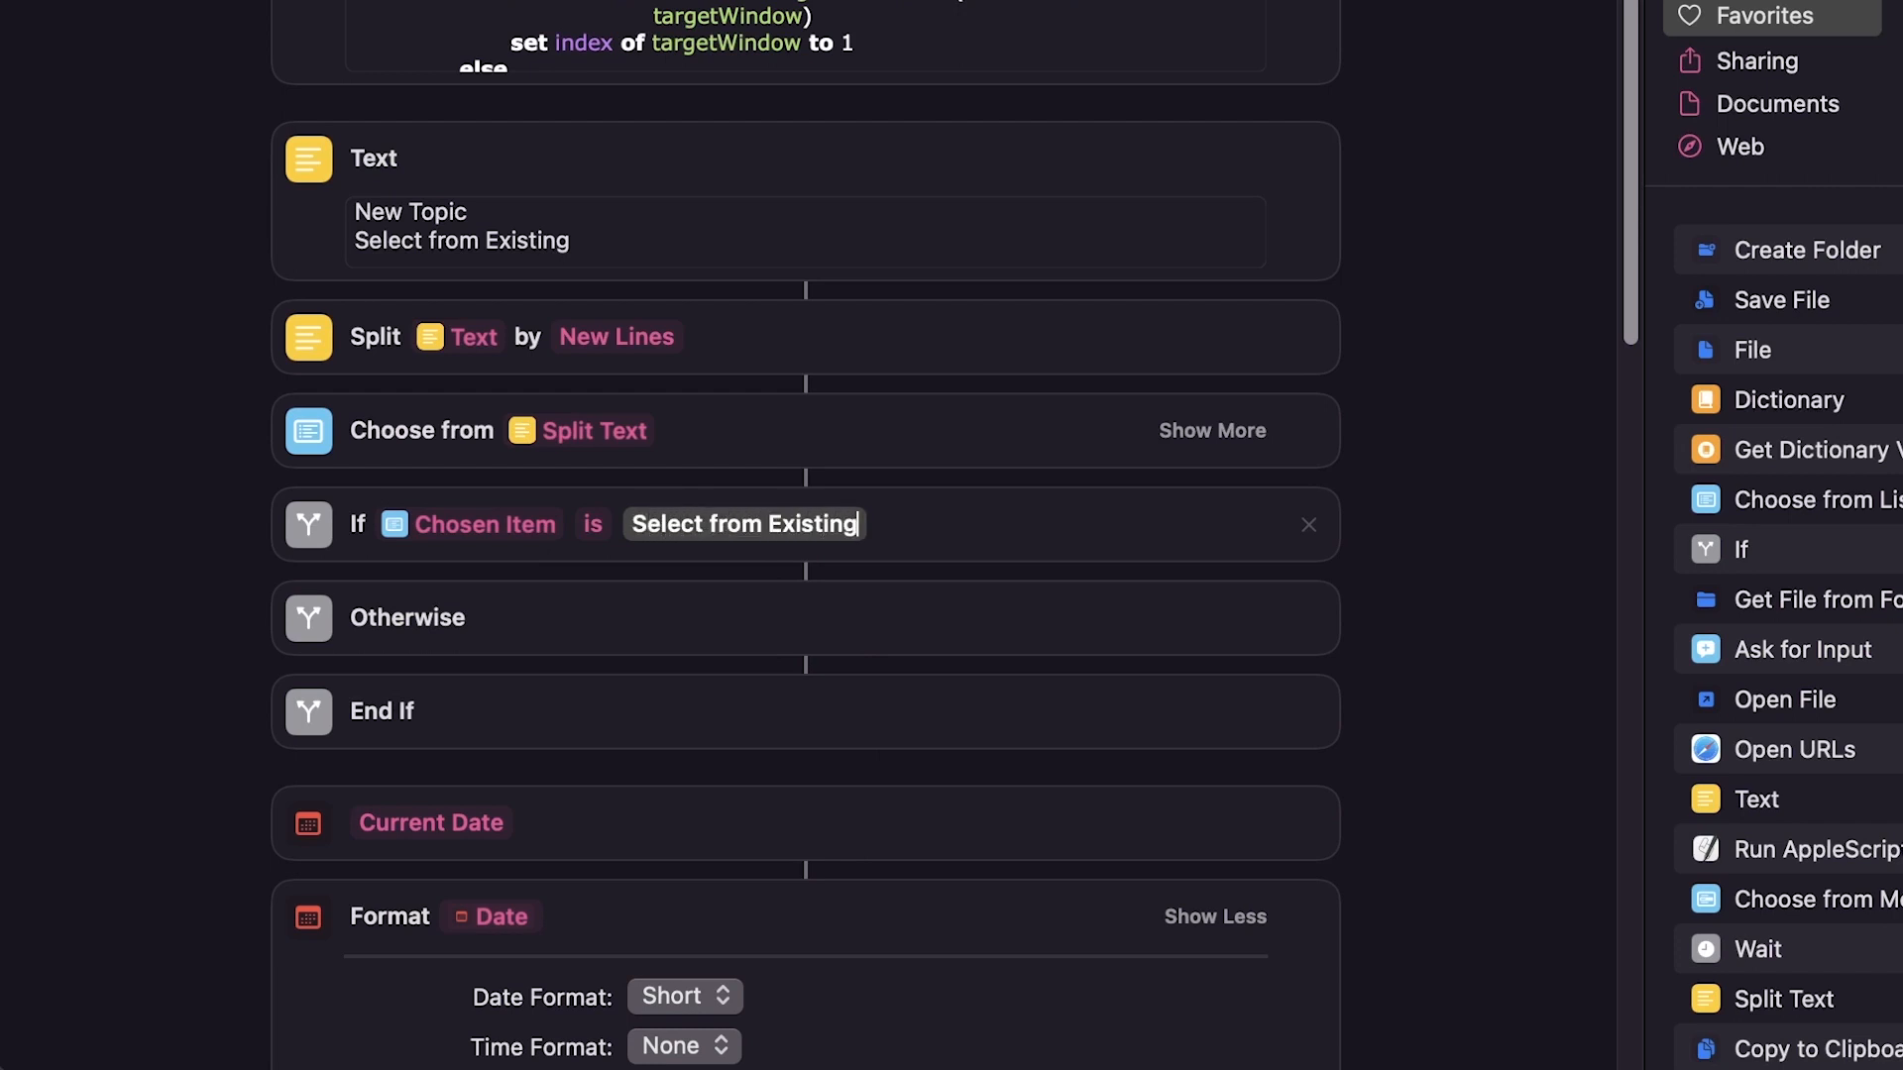
Add a File action inside the If branch and set its file to Ask Each Time.
drag(1752, 349, 644, 609)
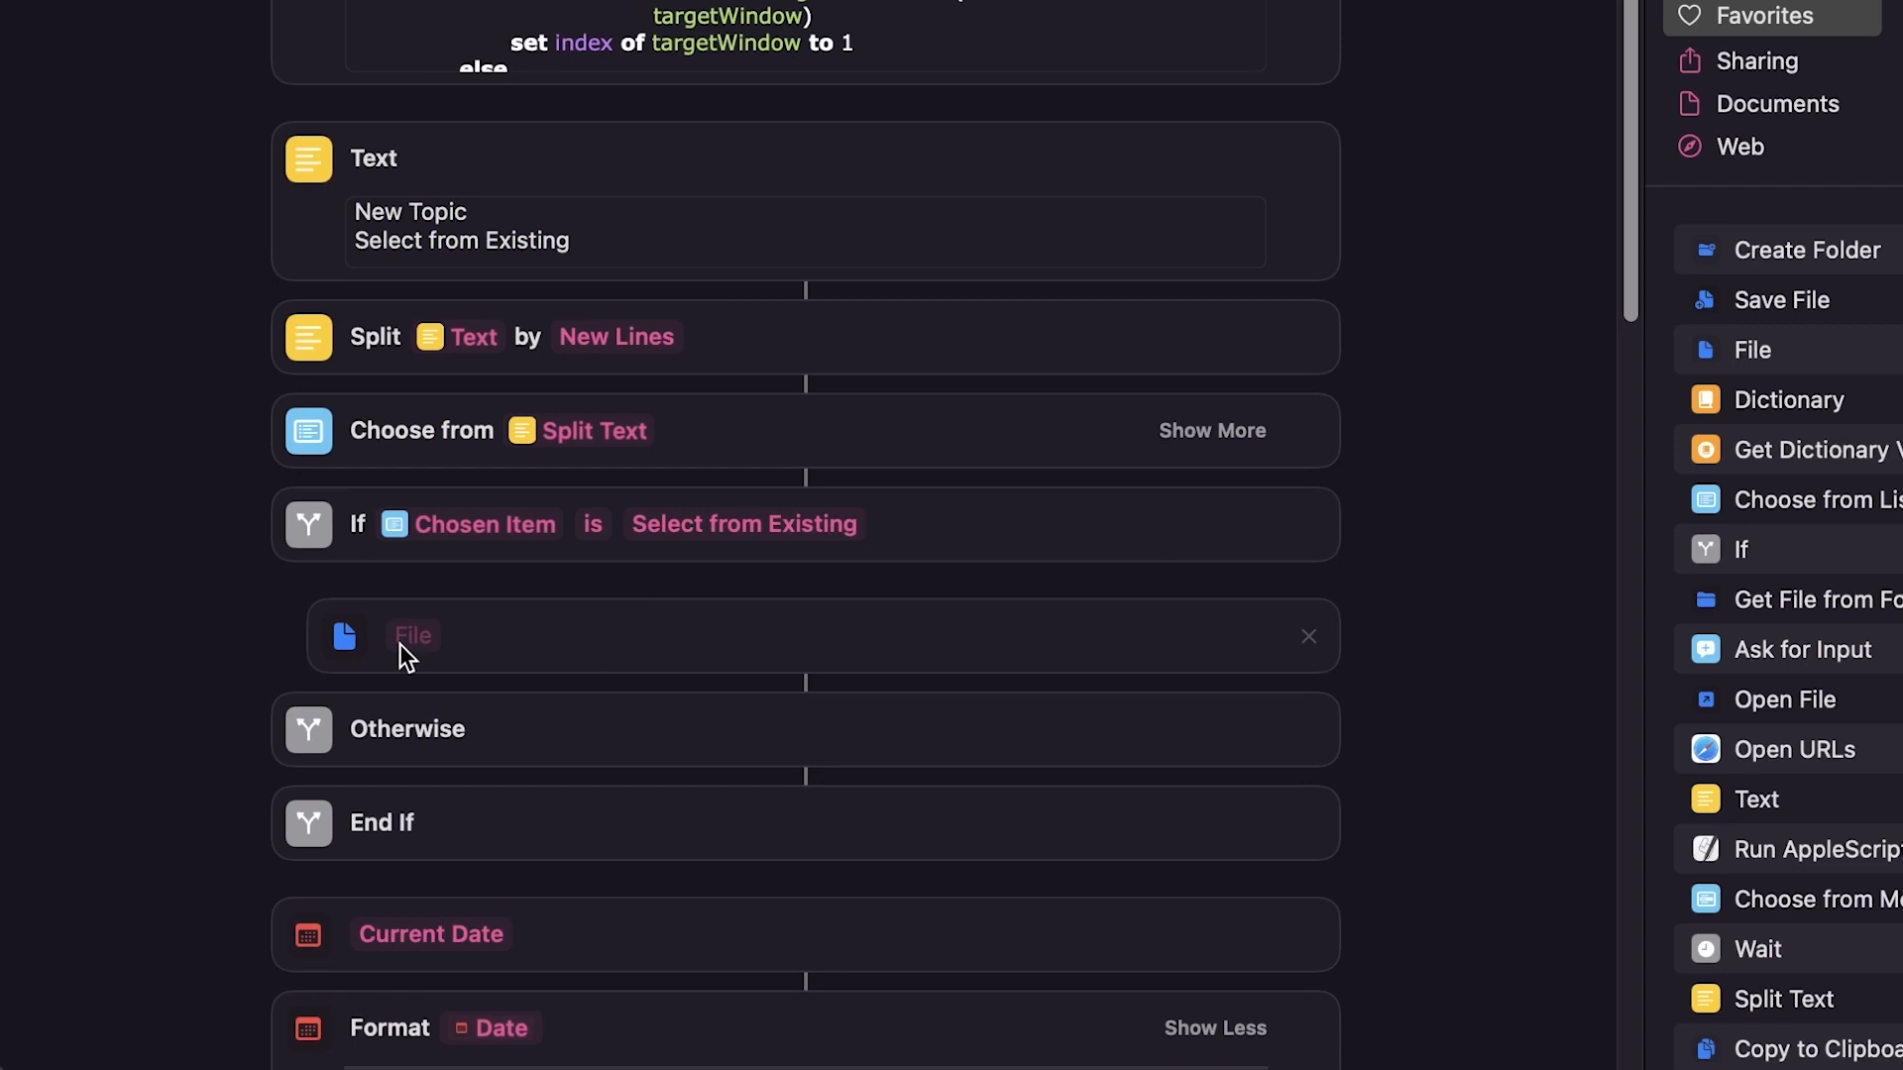
click(401, 641)
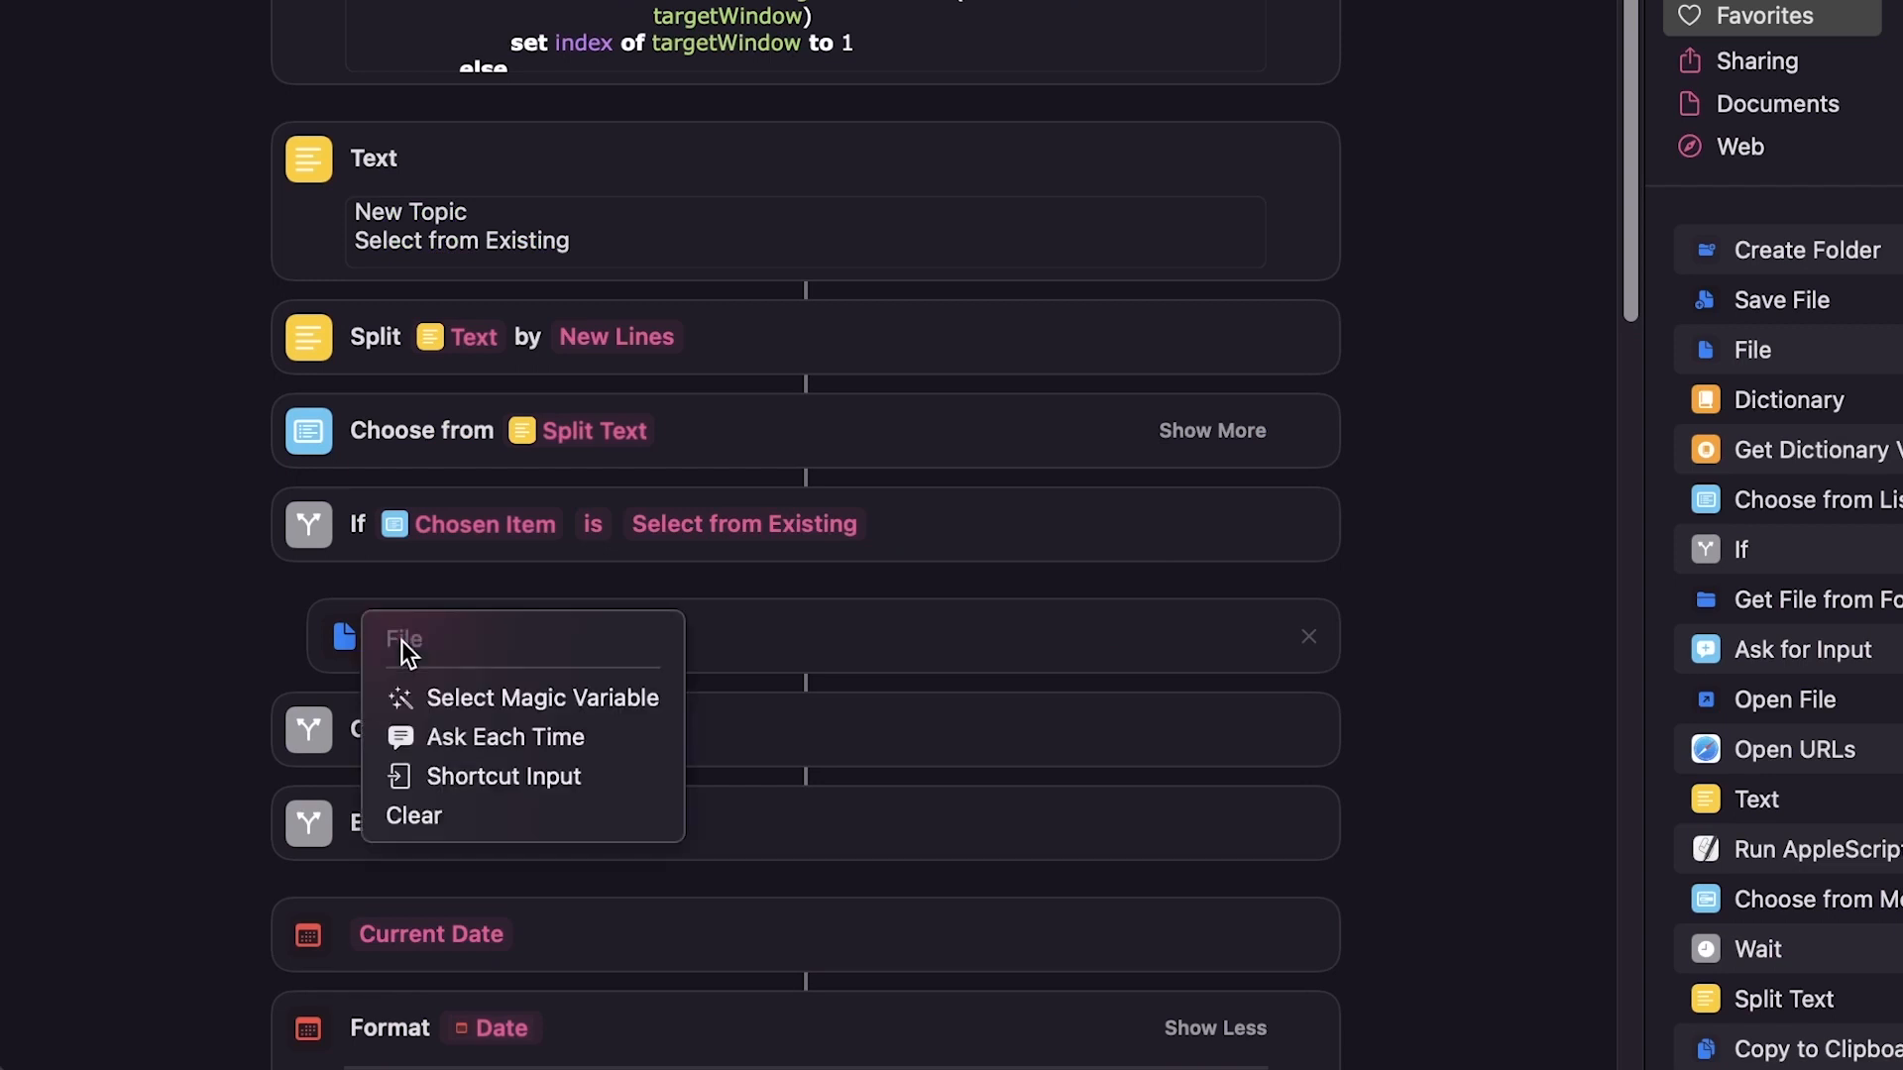
click(474, 729)
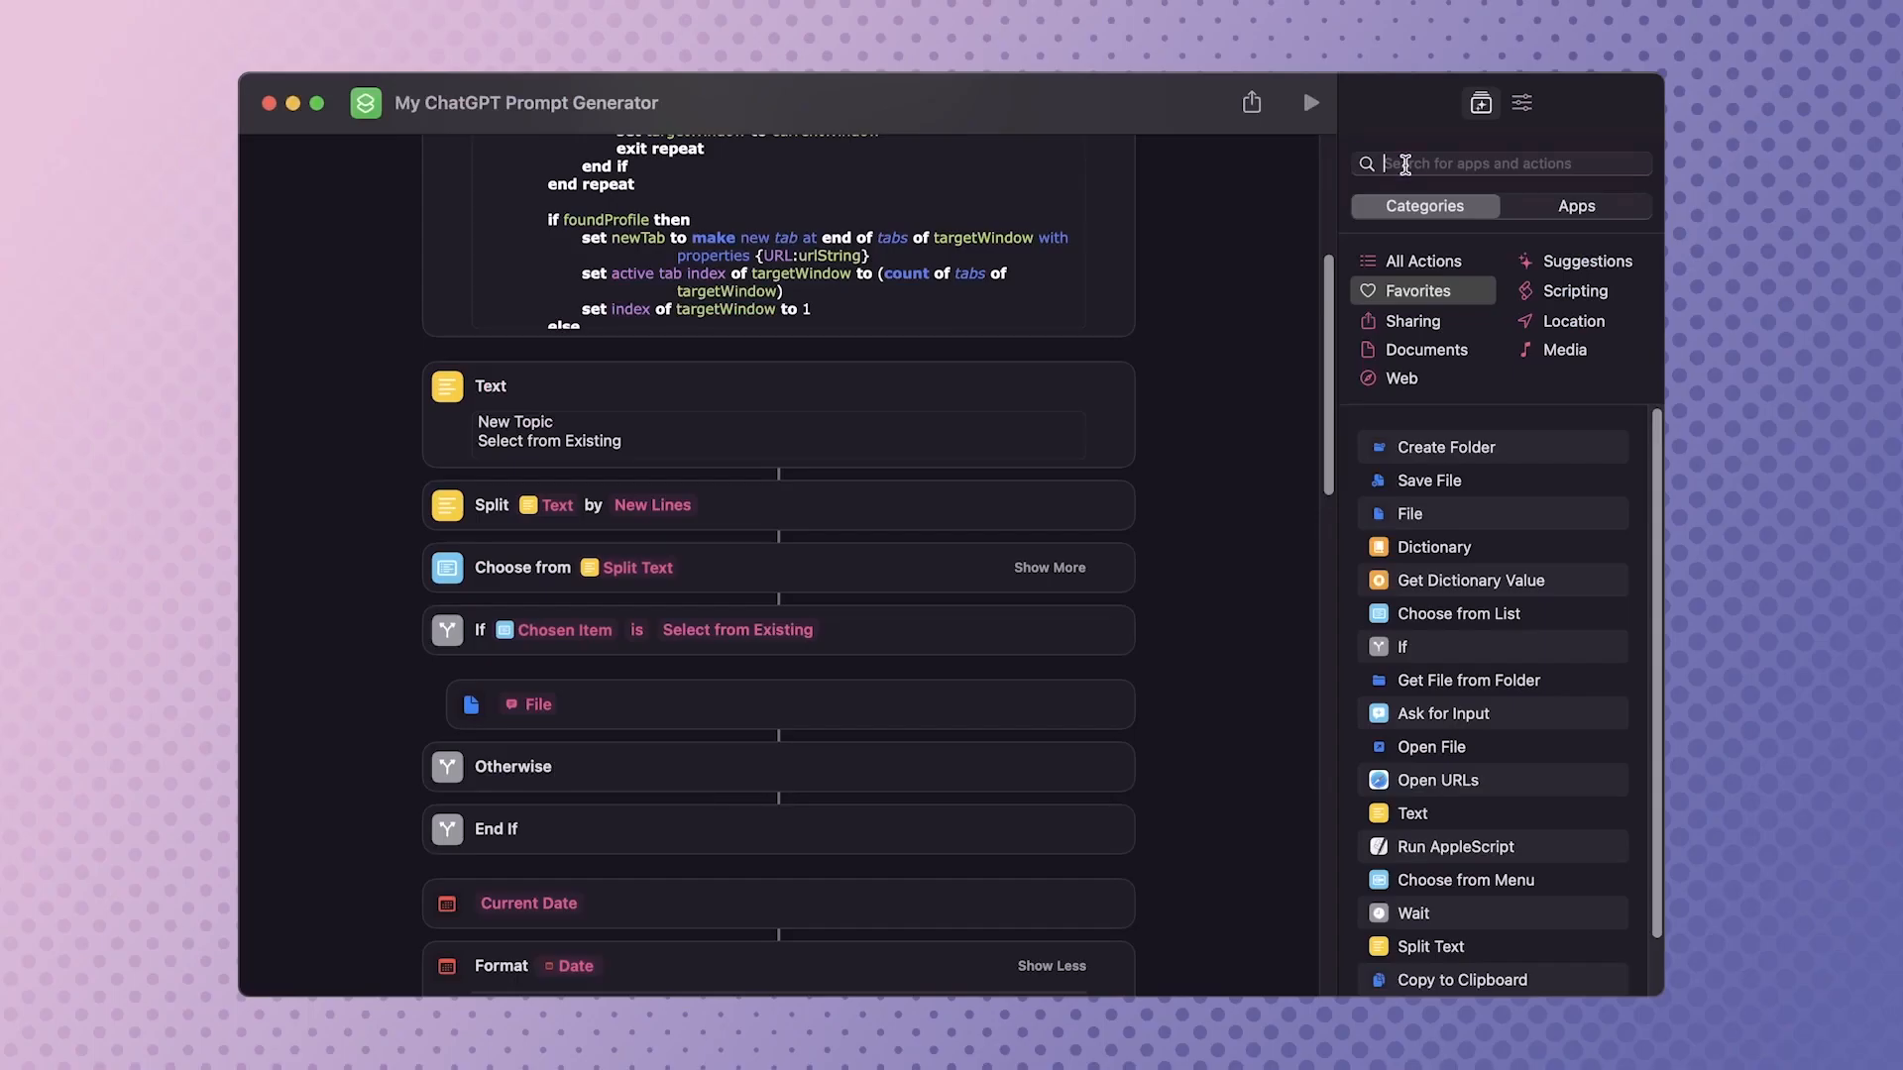
Add a Get Name action for the file below the File action in the If branch.
click(1405, 164)
text(get name)
drag(1433, 360, 688, 757)
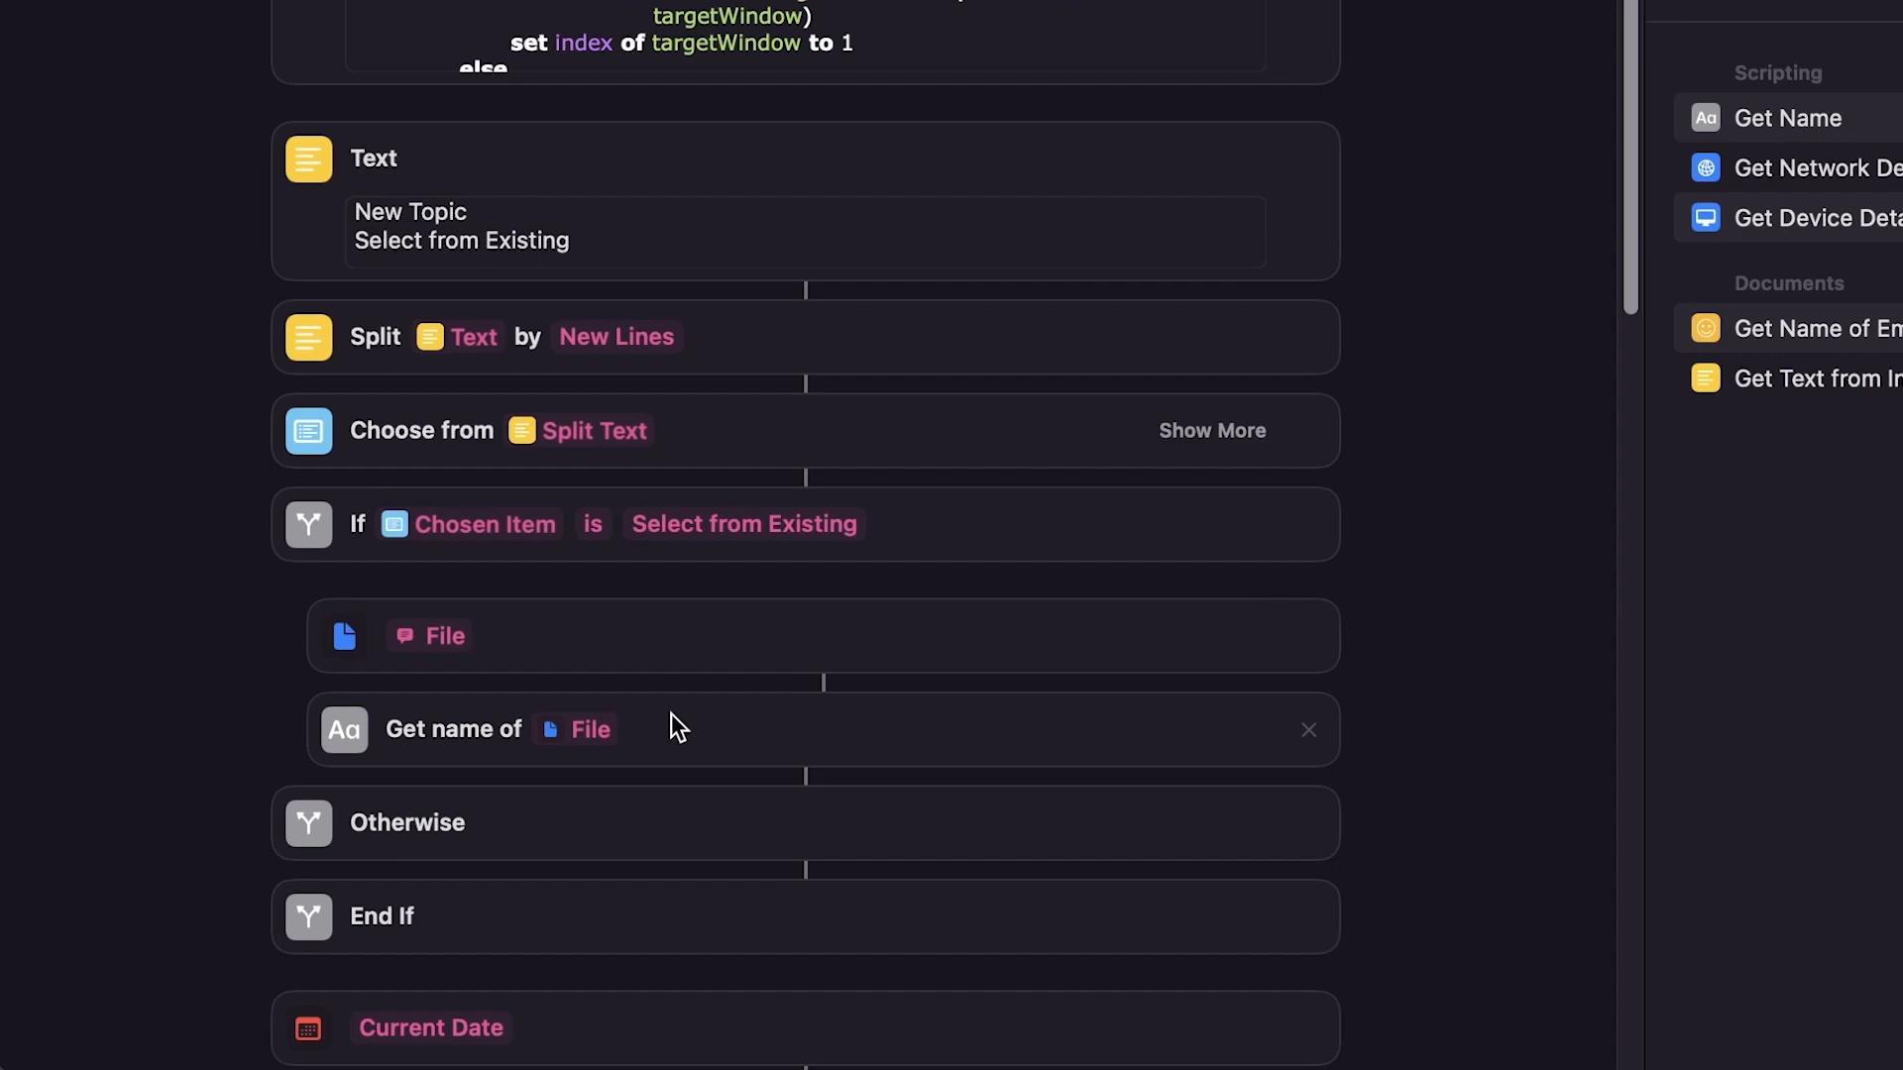
Add a Split Text action below Get Name and split the name by the custom separator "_".
text(split)
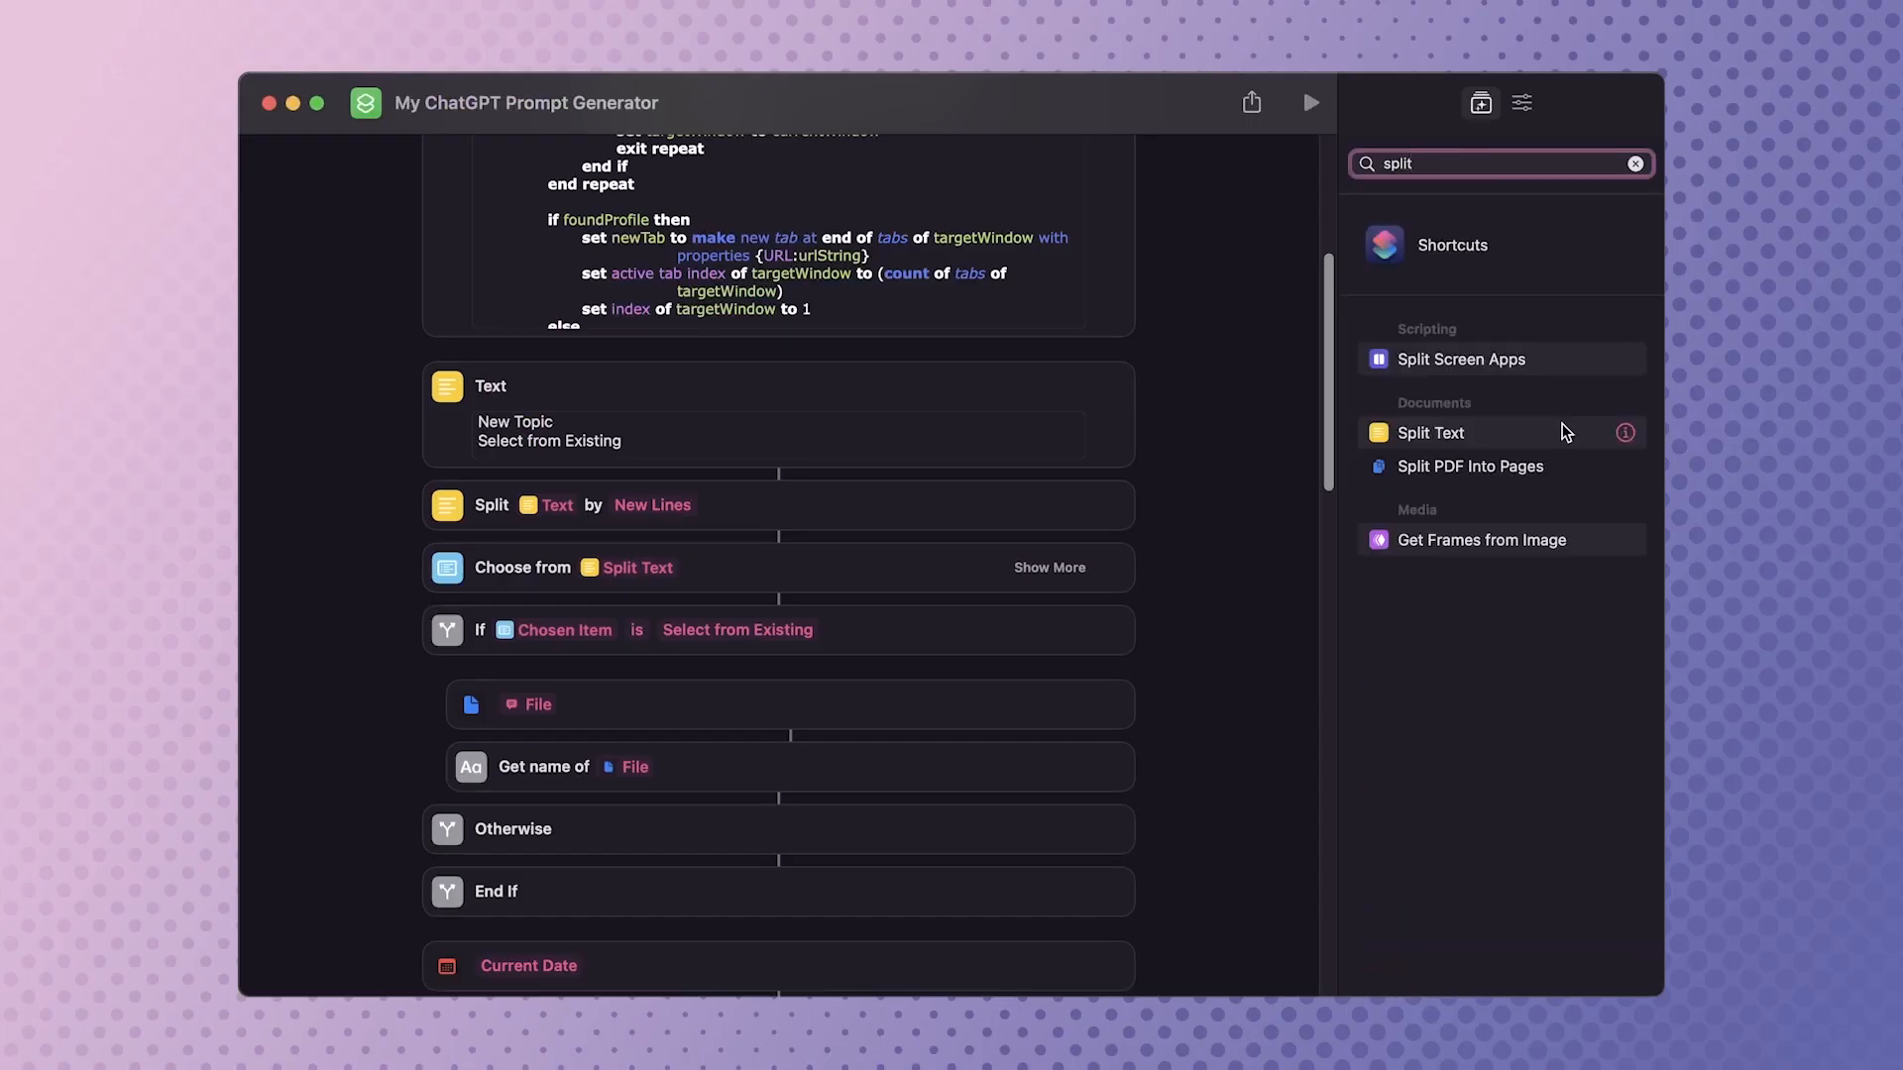
drag(1480, 431, 710, 791)
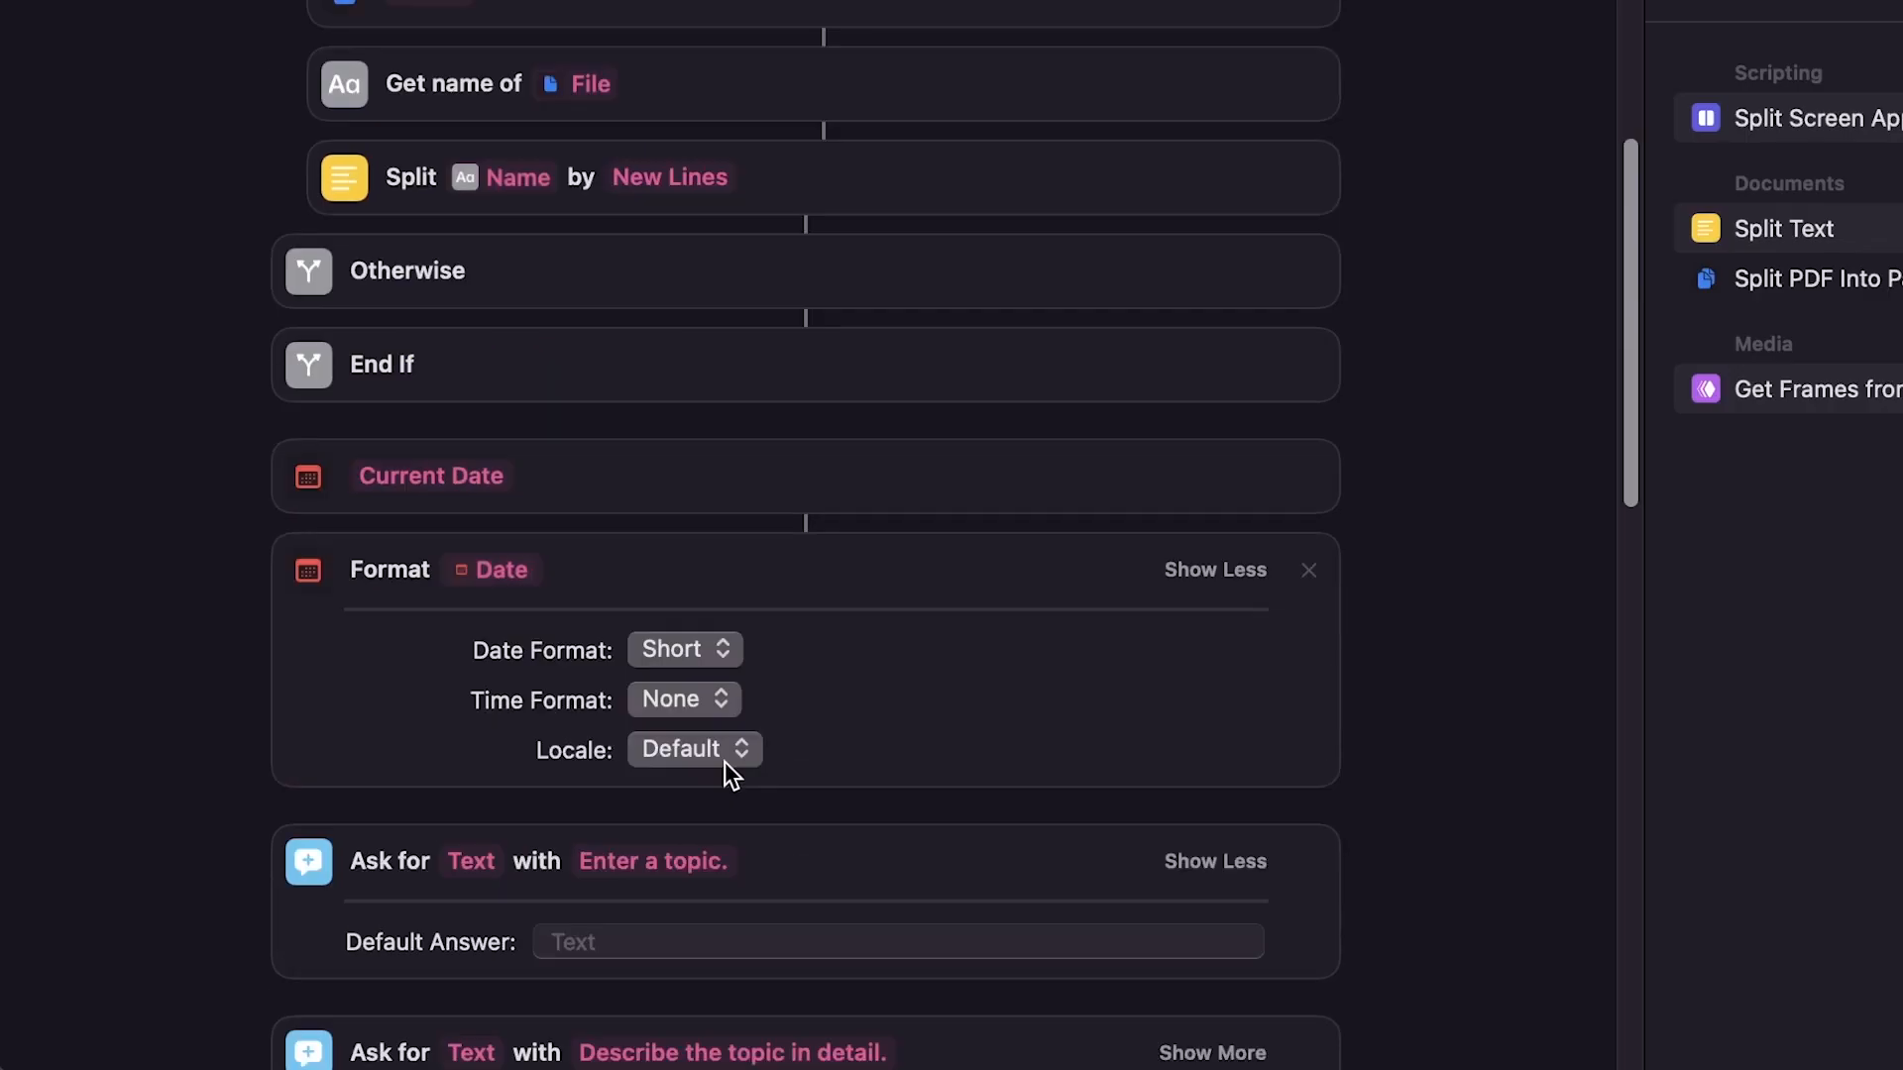
click(674, 175)
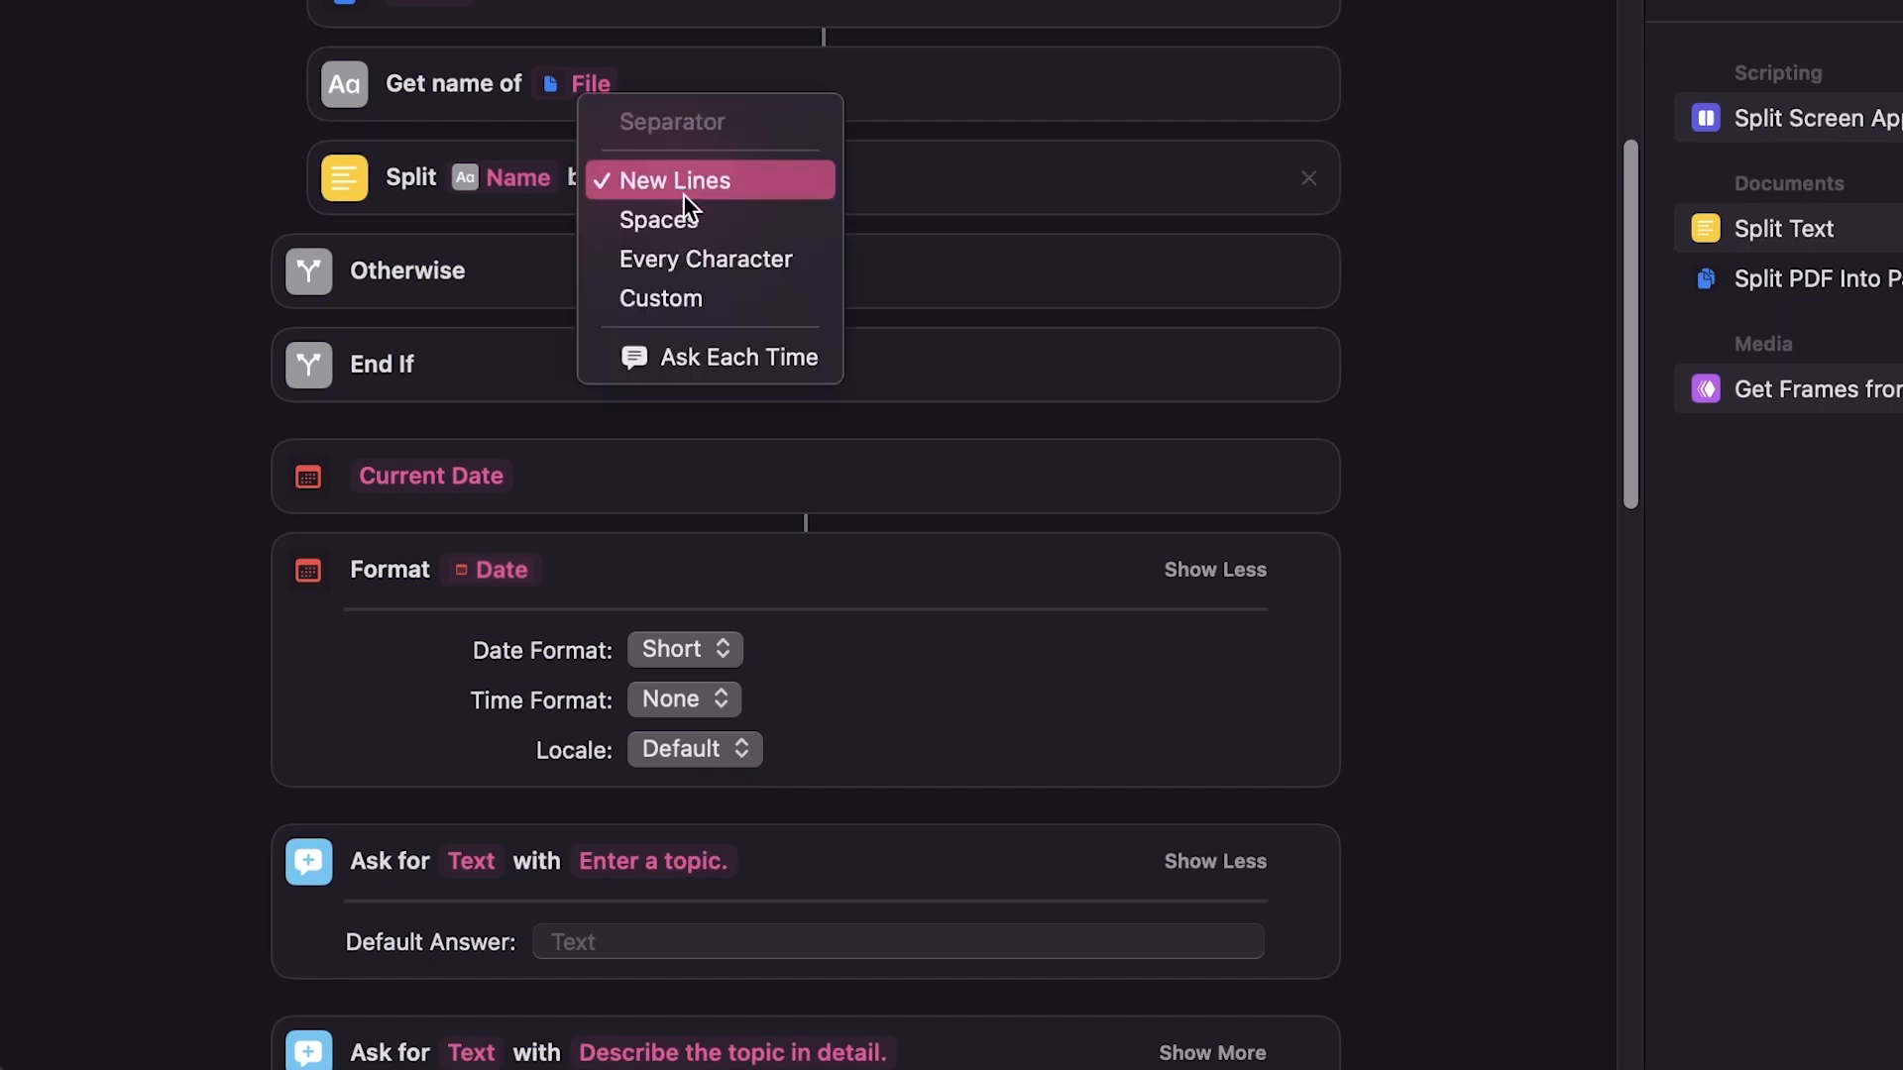
click(698, 295)
click(799, 177)
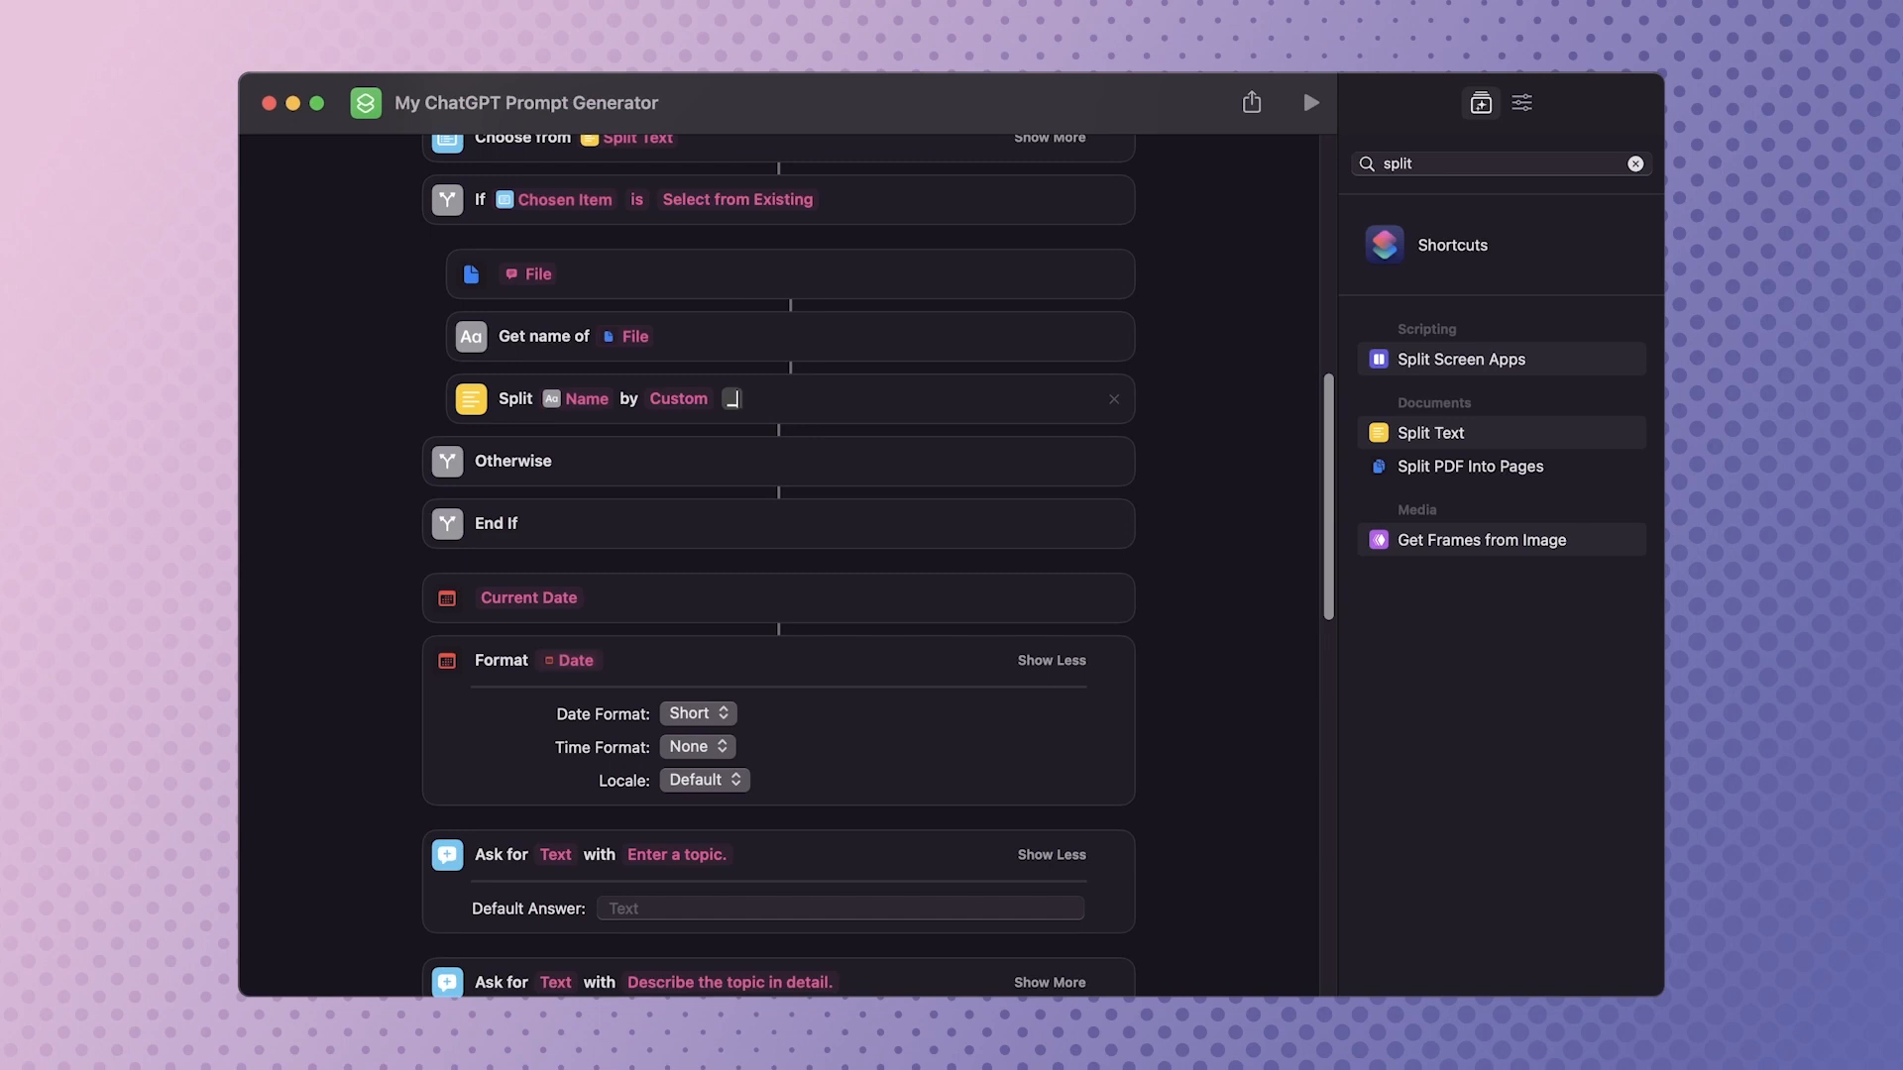
Add a Get Item from List action below the "_" split to take an item from the Split Text result.
click(1635, 164)
text(get item)
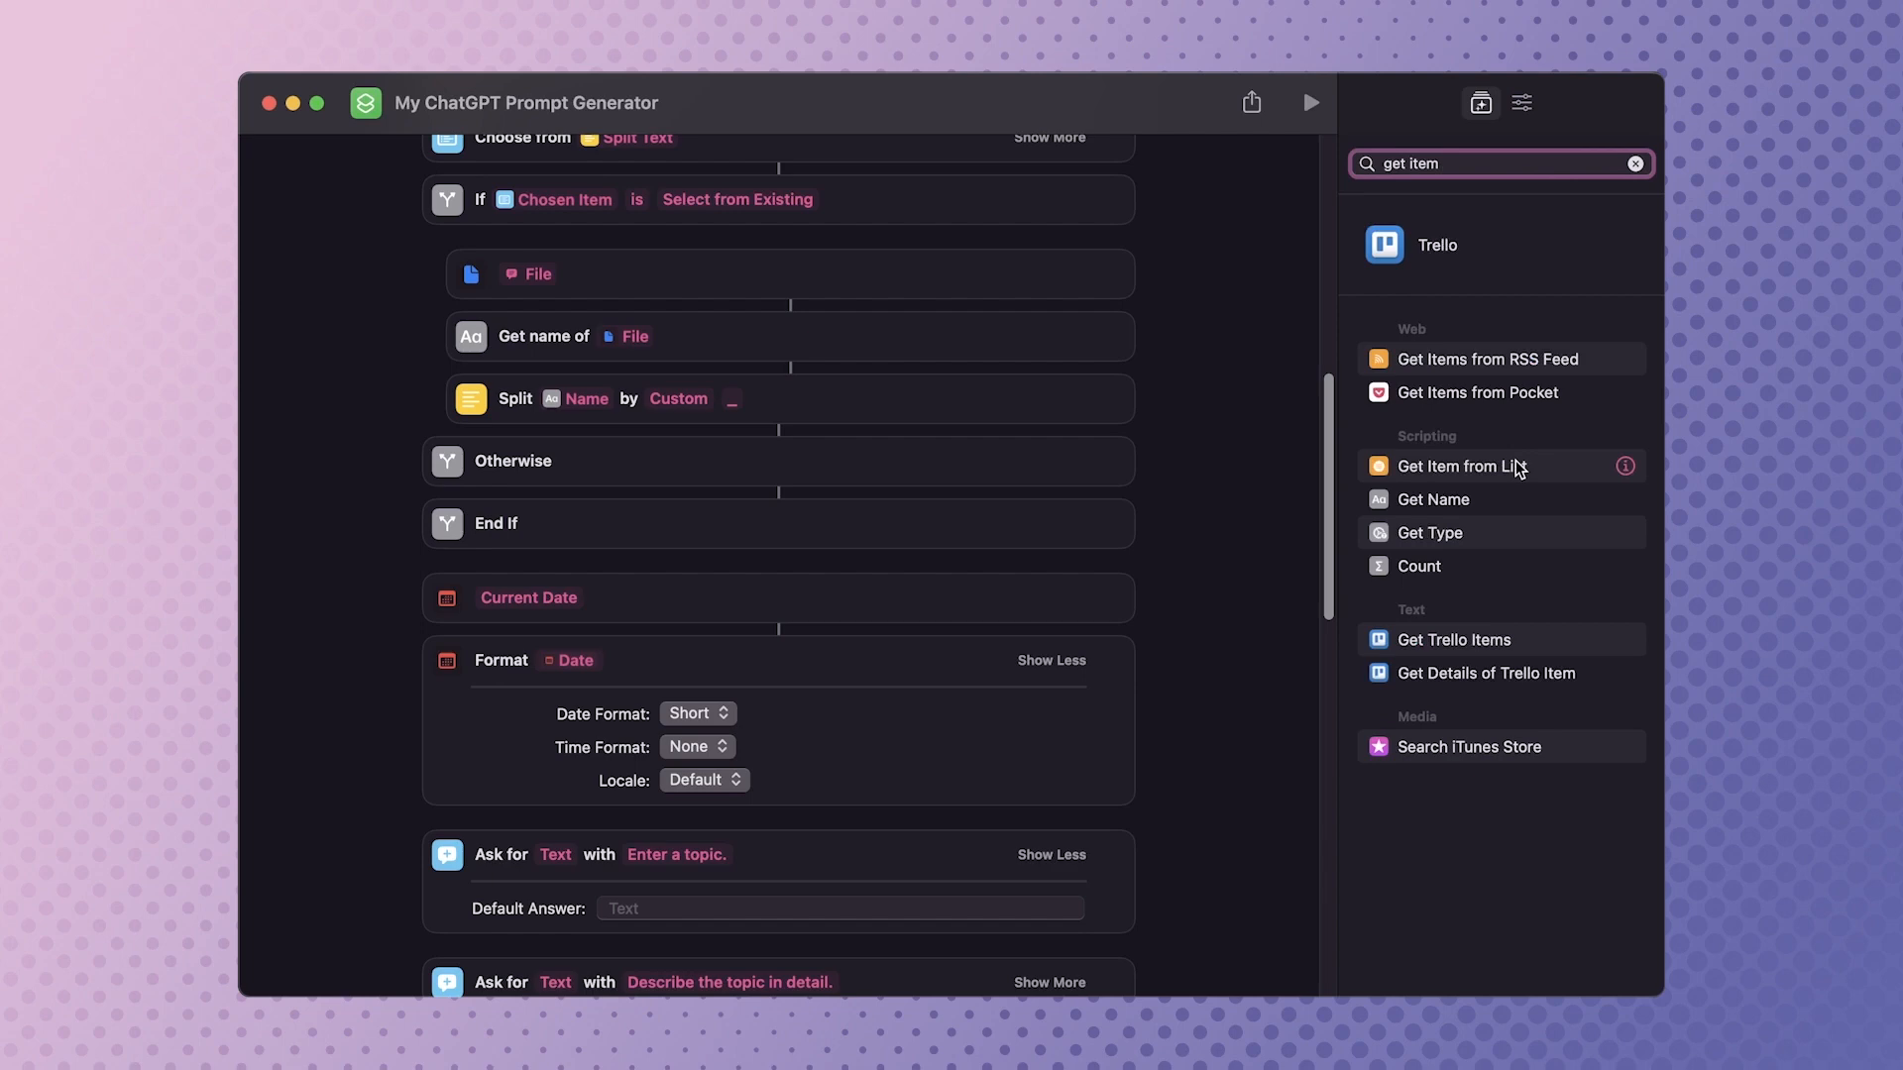
drag(1520, 469, 575, 454)
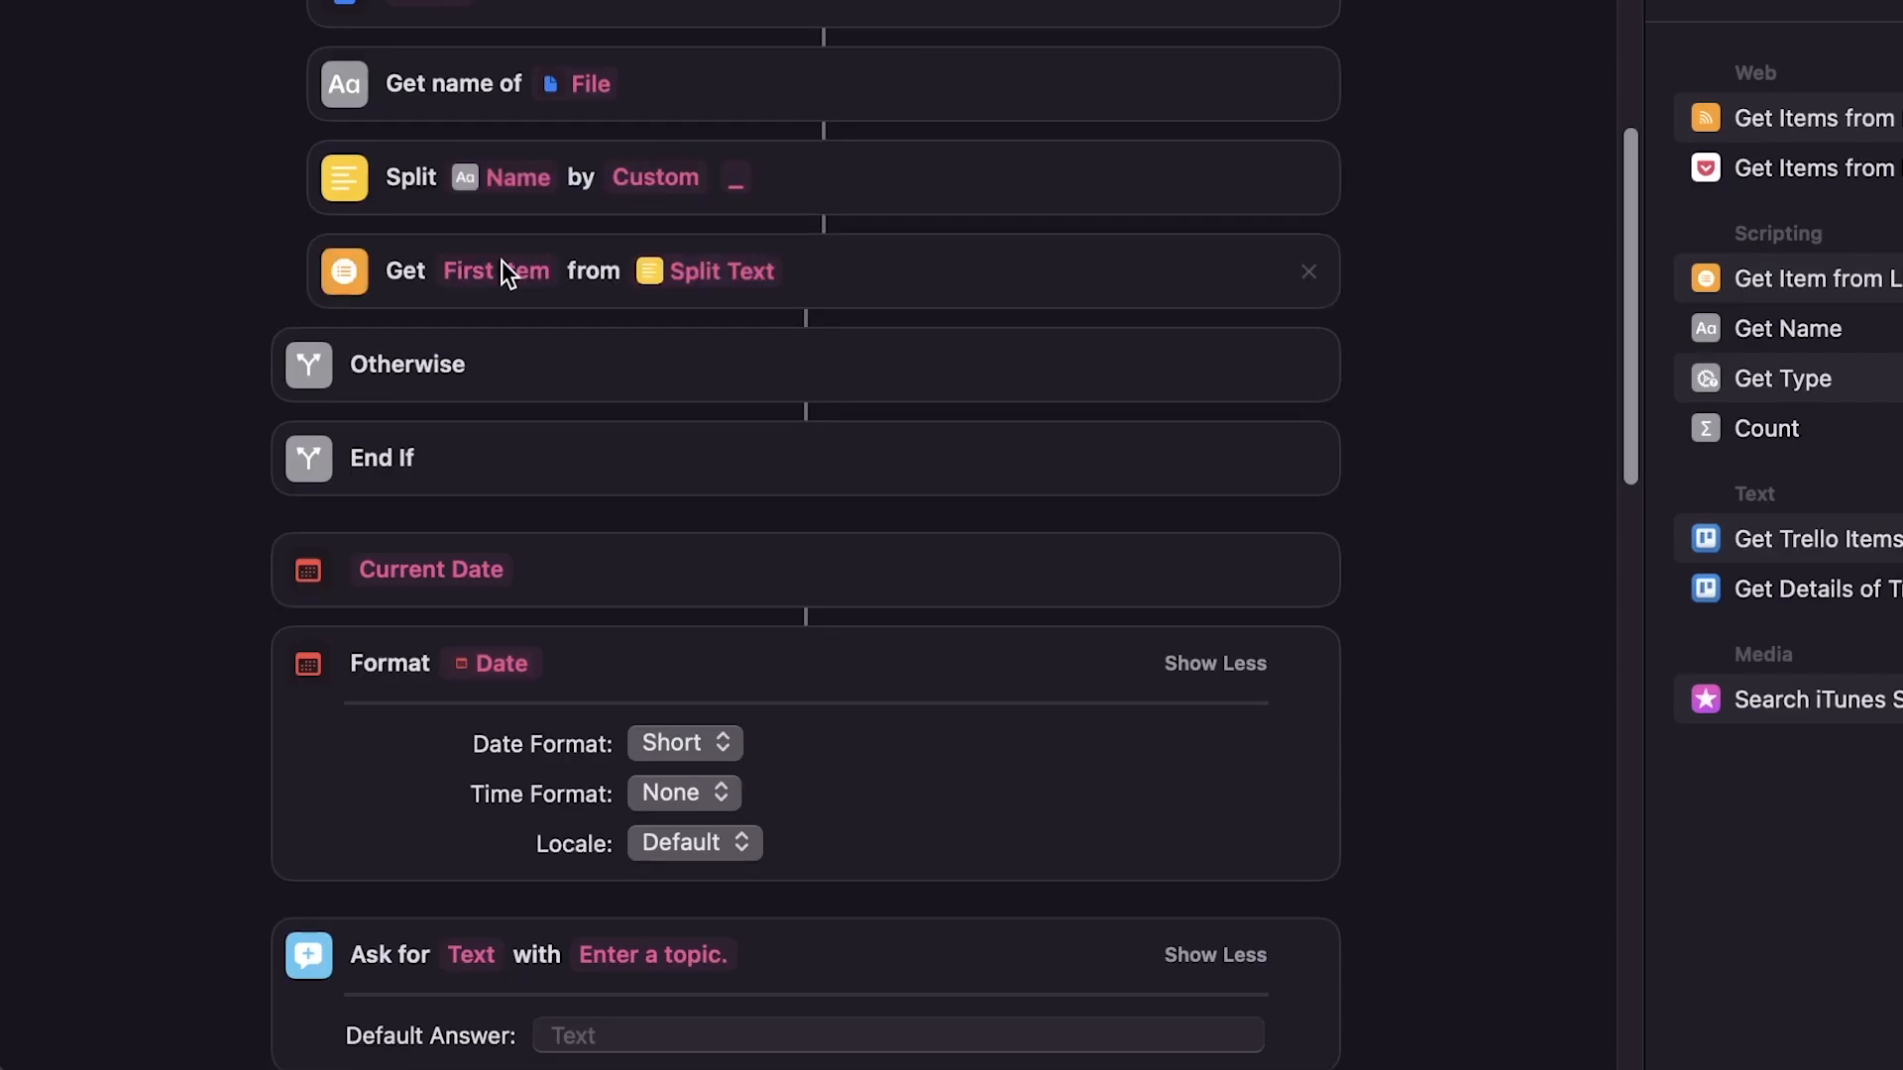
Set the list action to get the Last Item and add a Set Variable action below it that stores this item as varTopic.
click(501, 260)
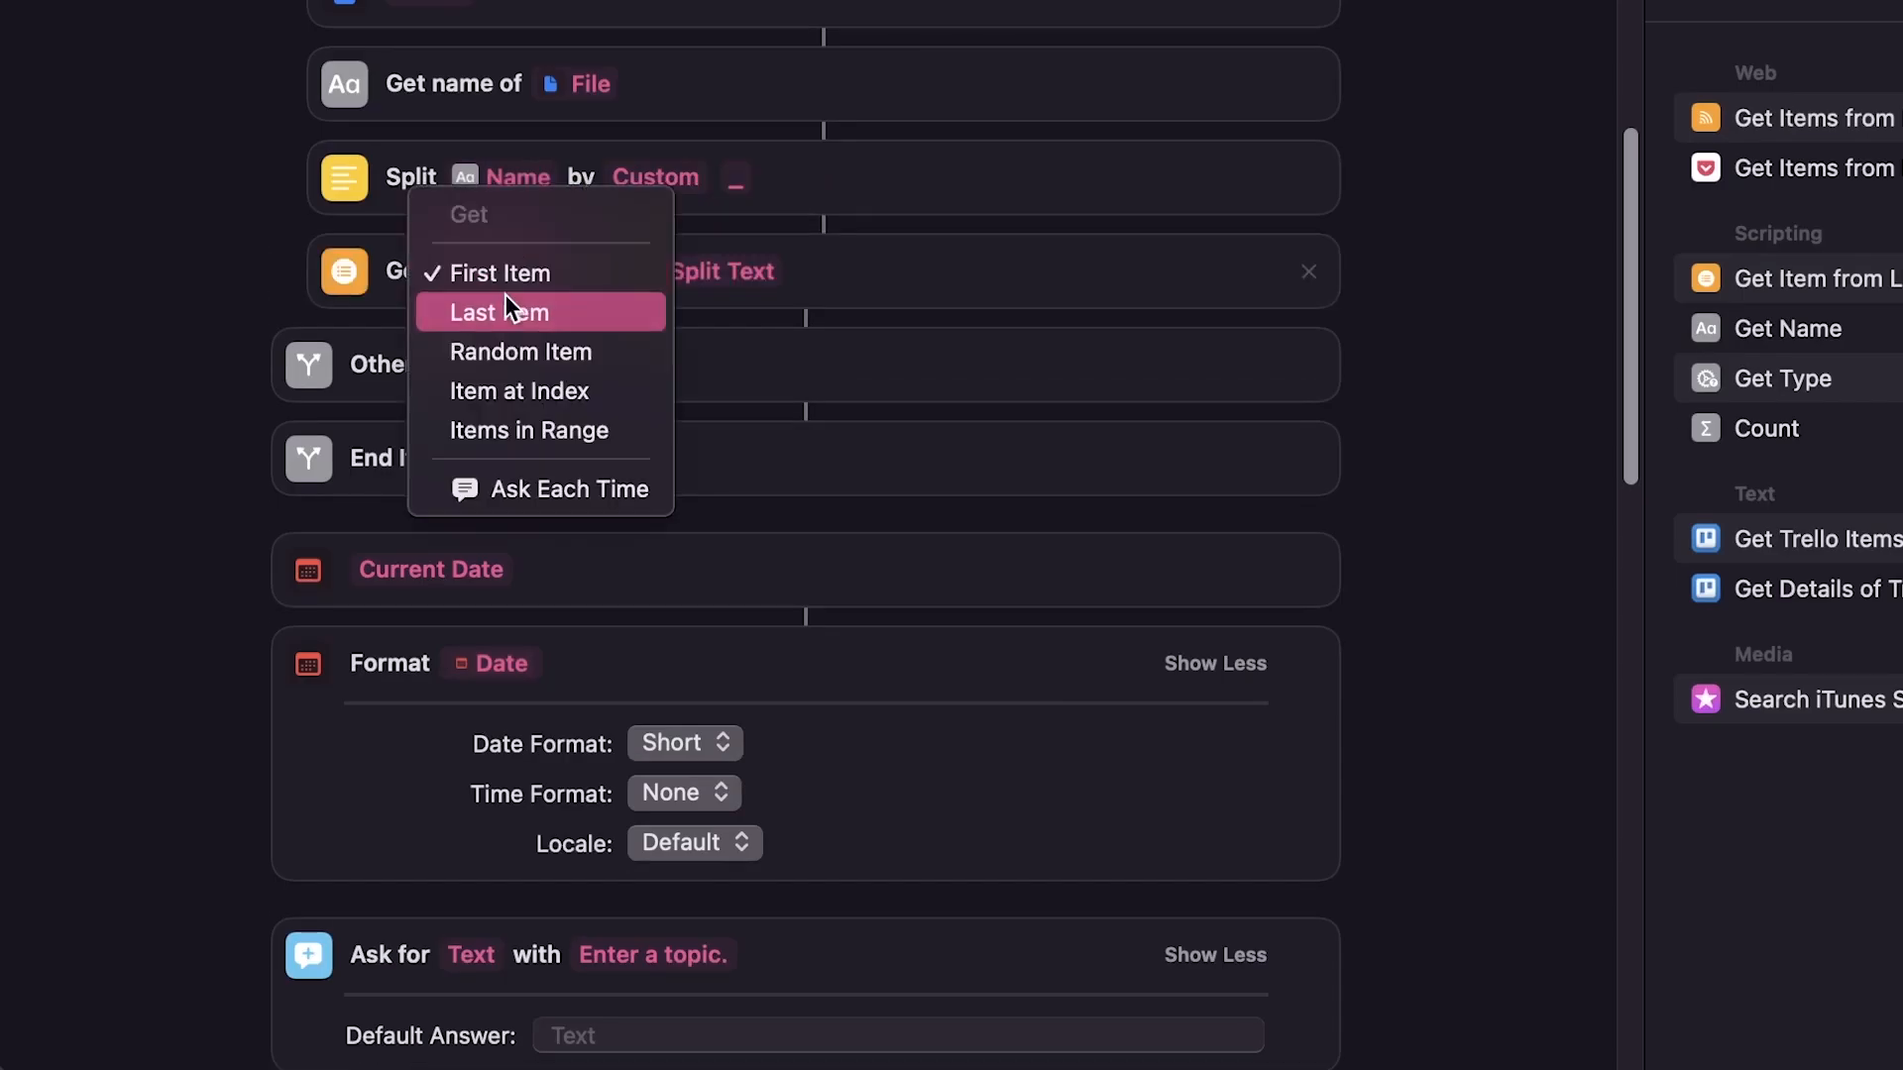
click(504, 294)
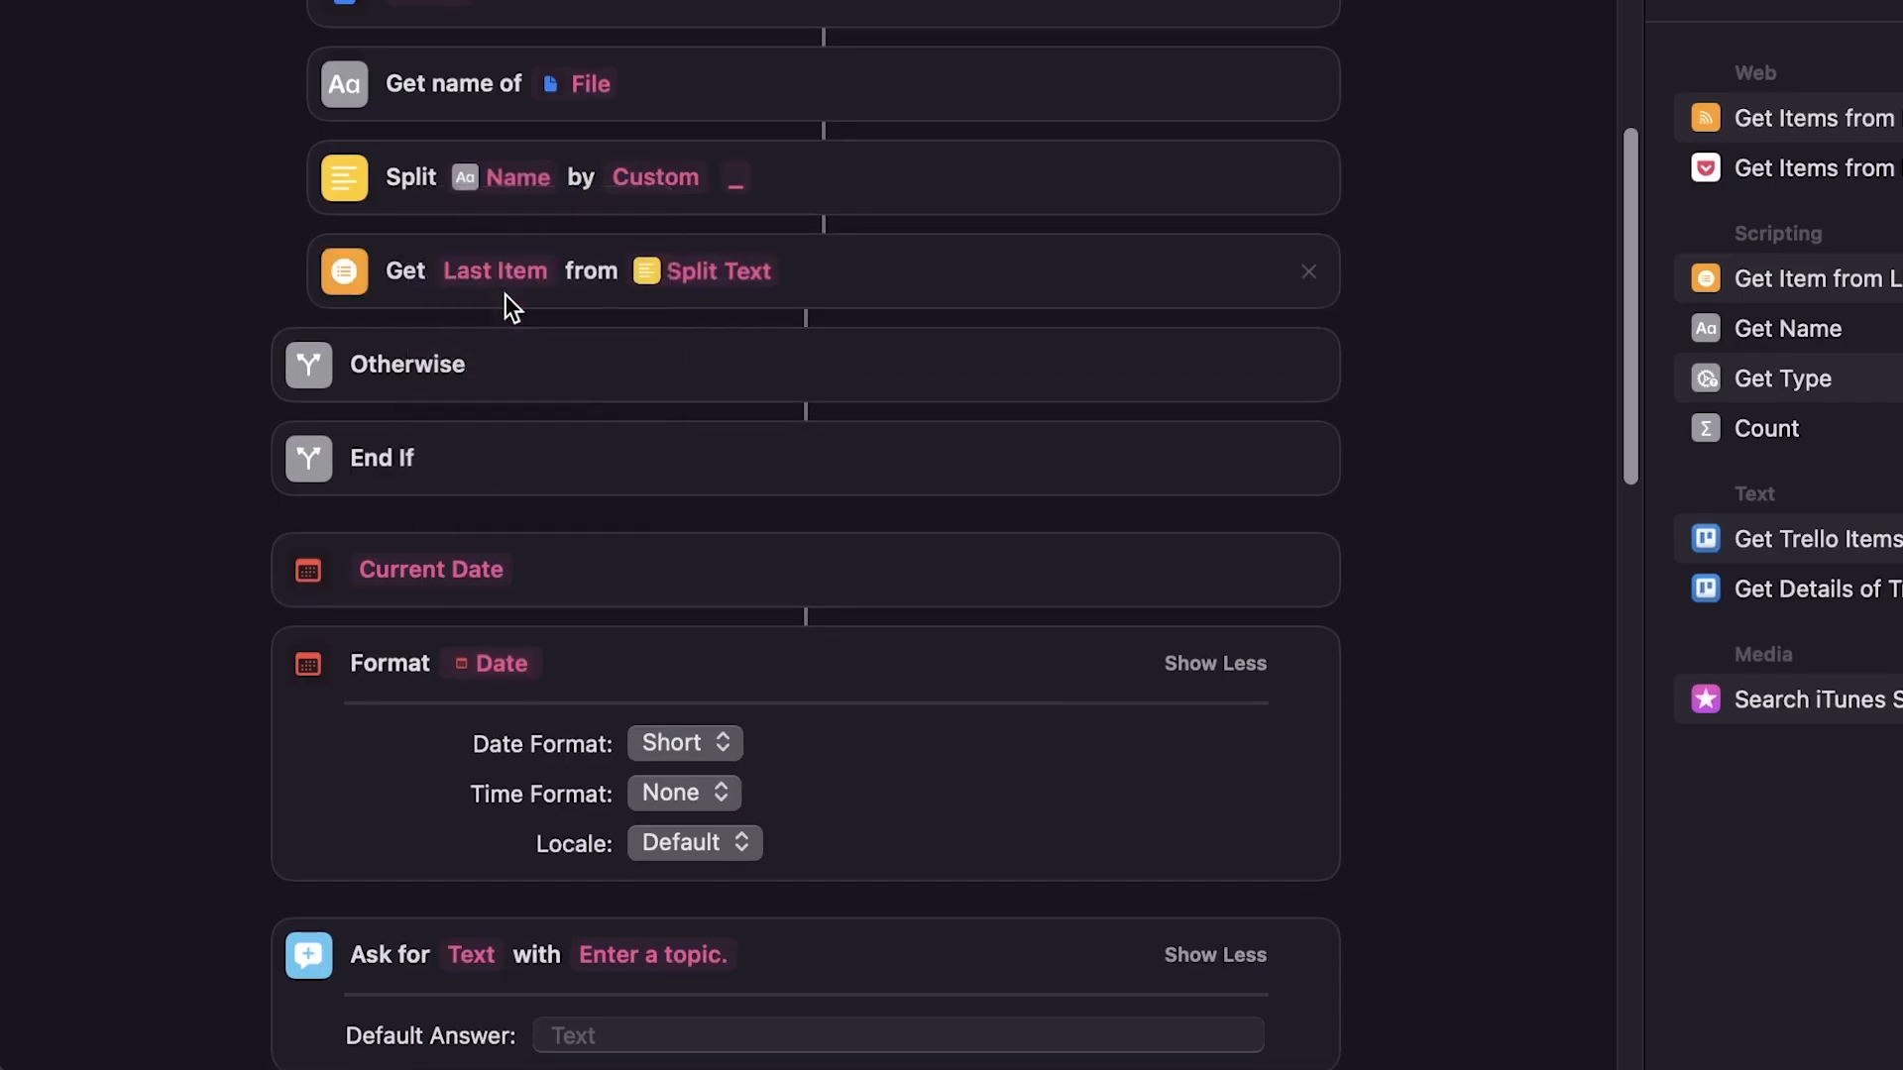
click(1635, 163)
text(set var)
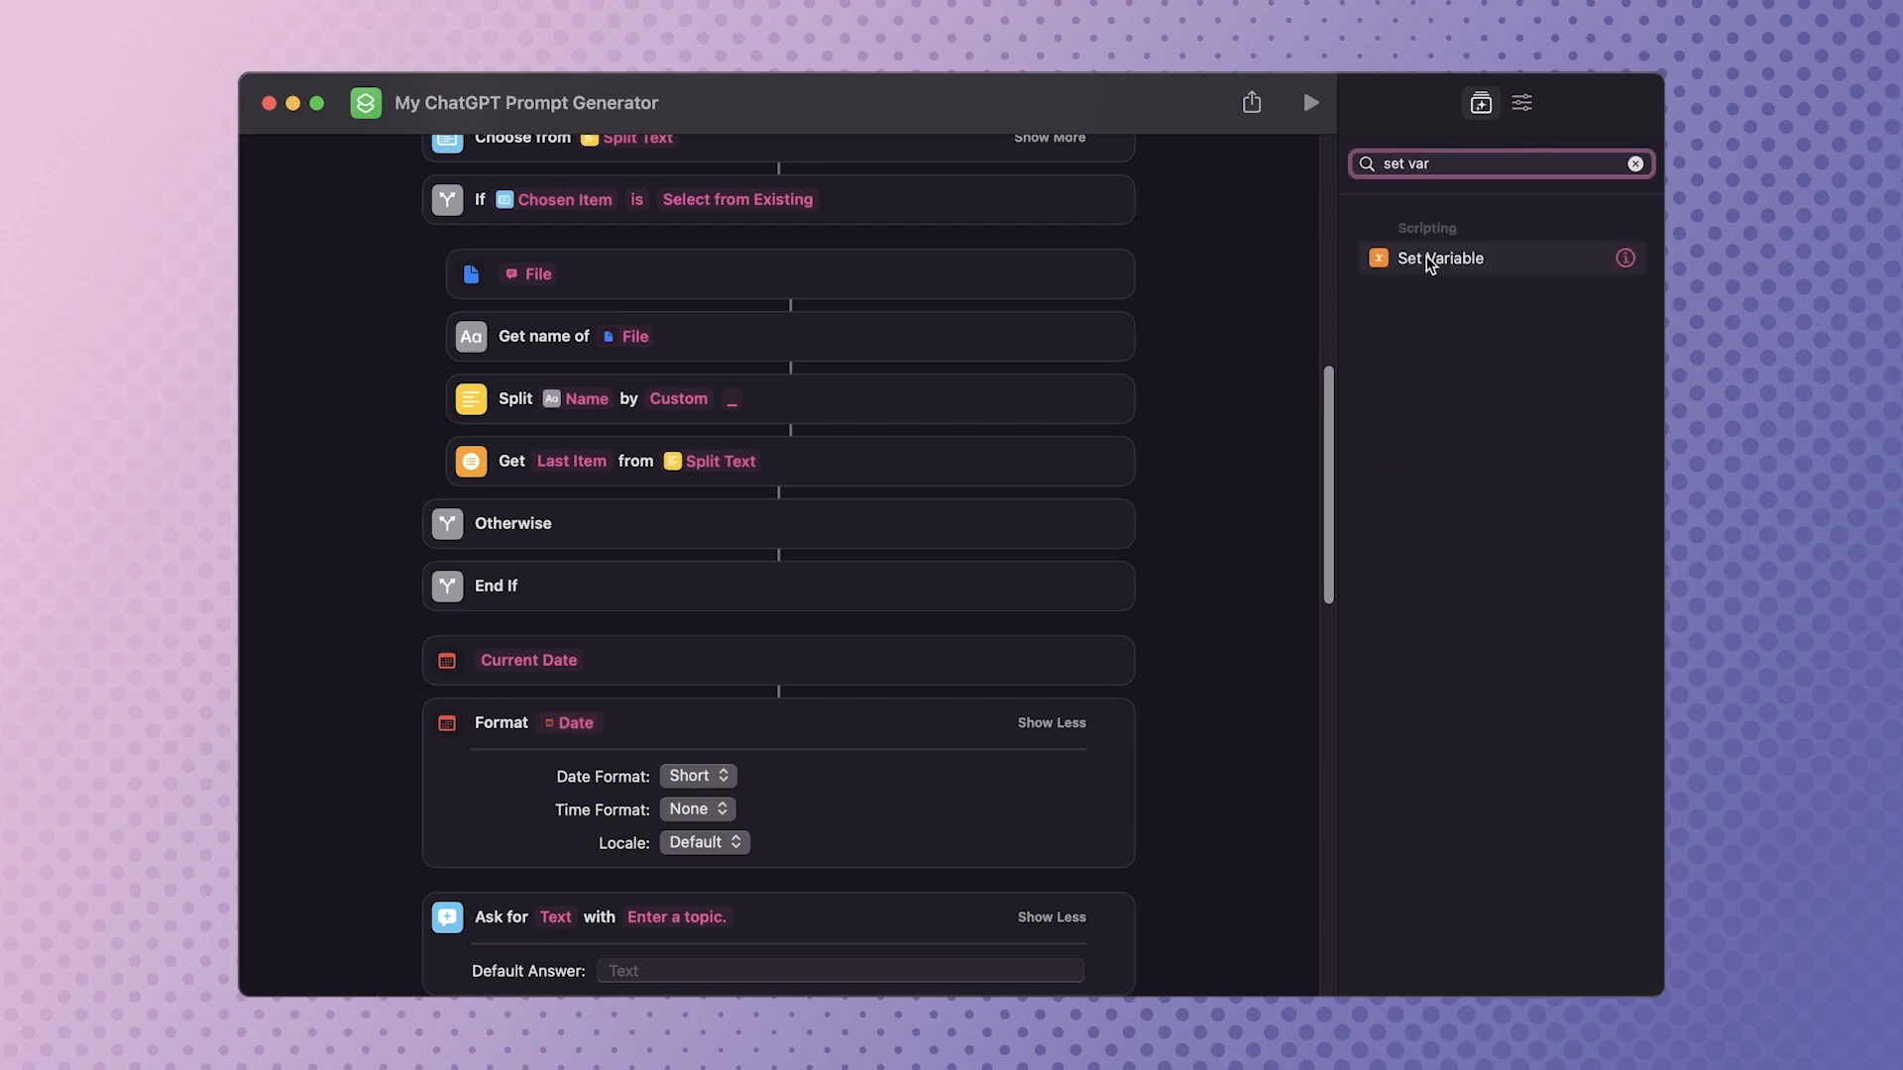
drag(1431, 266, 590, 480)
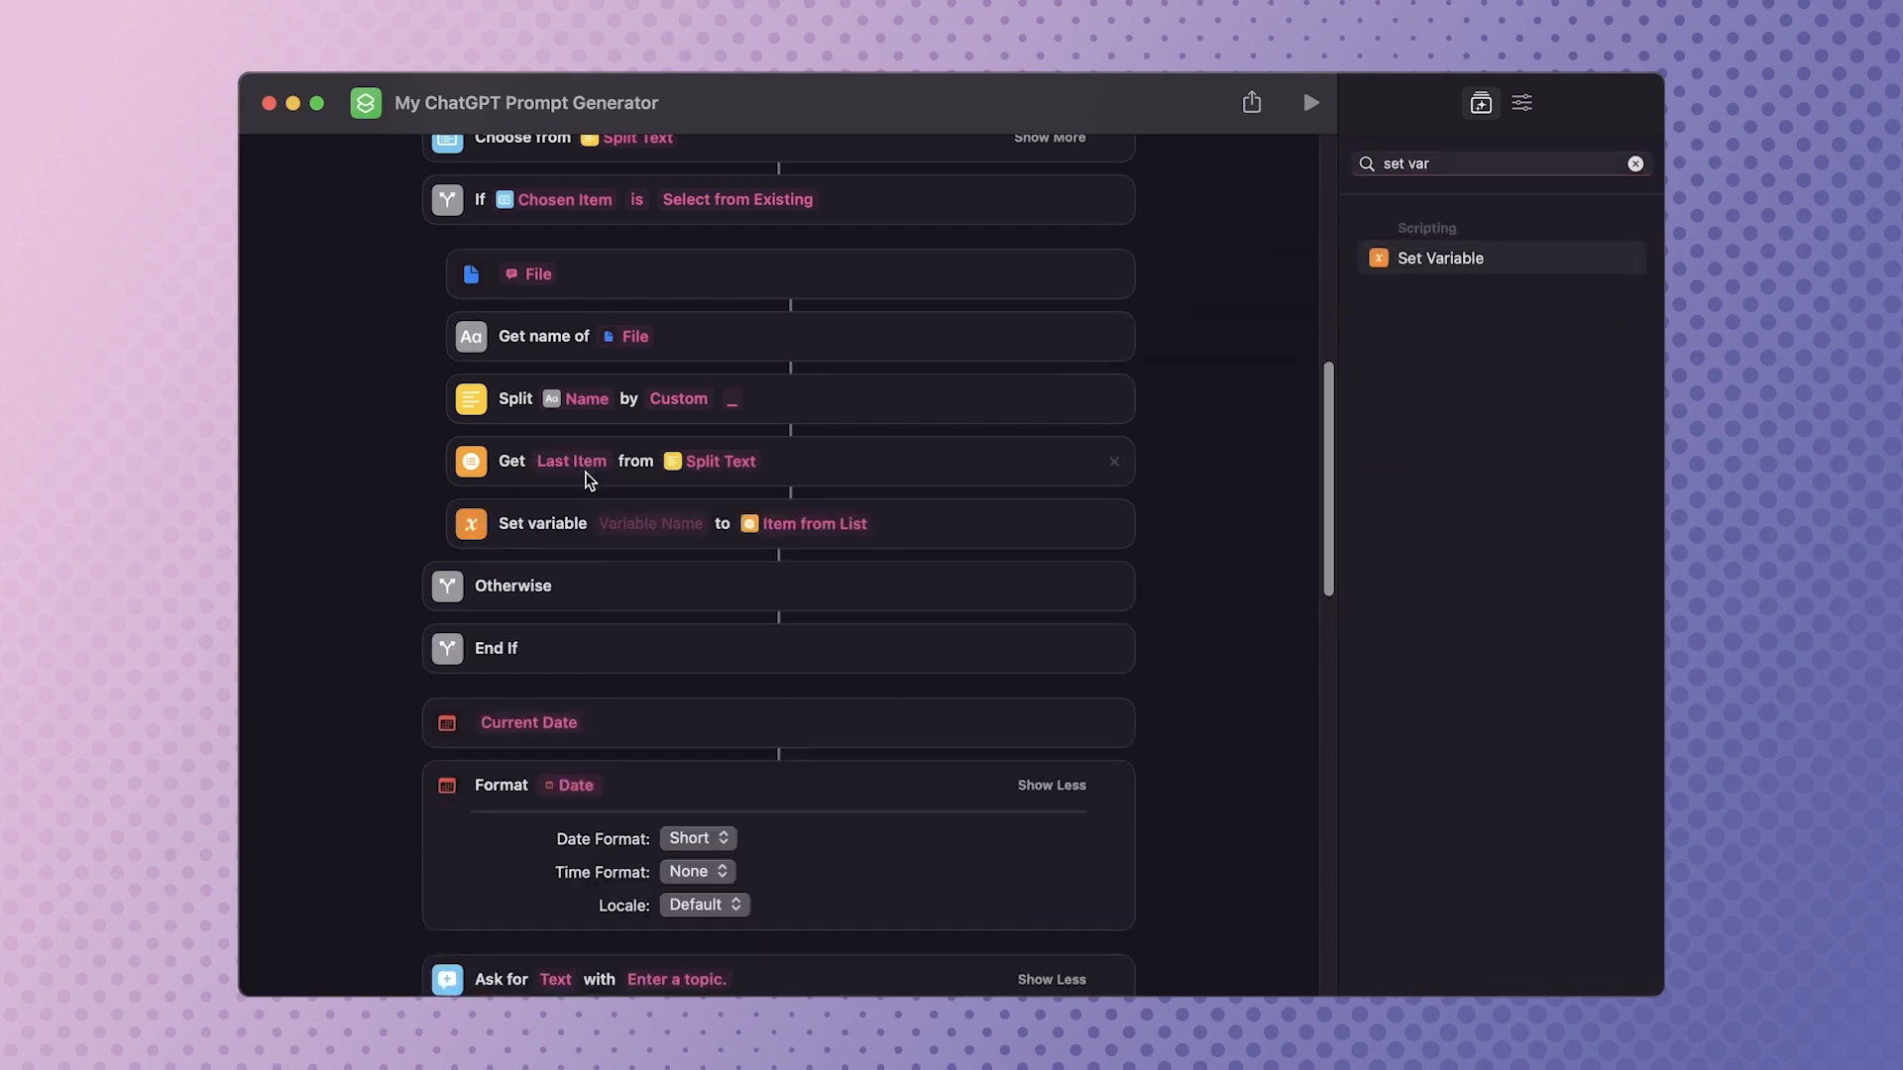
click(649, 525)
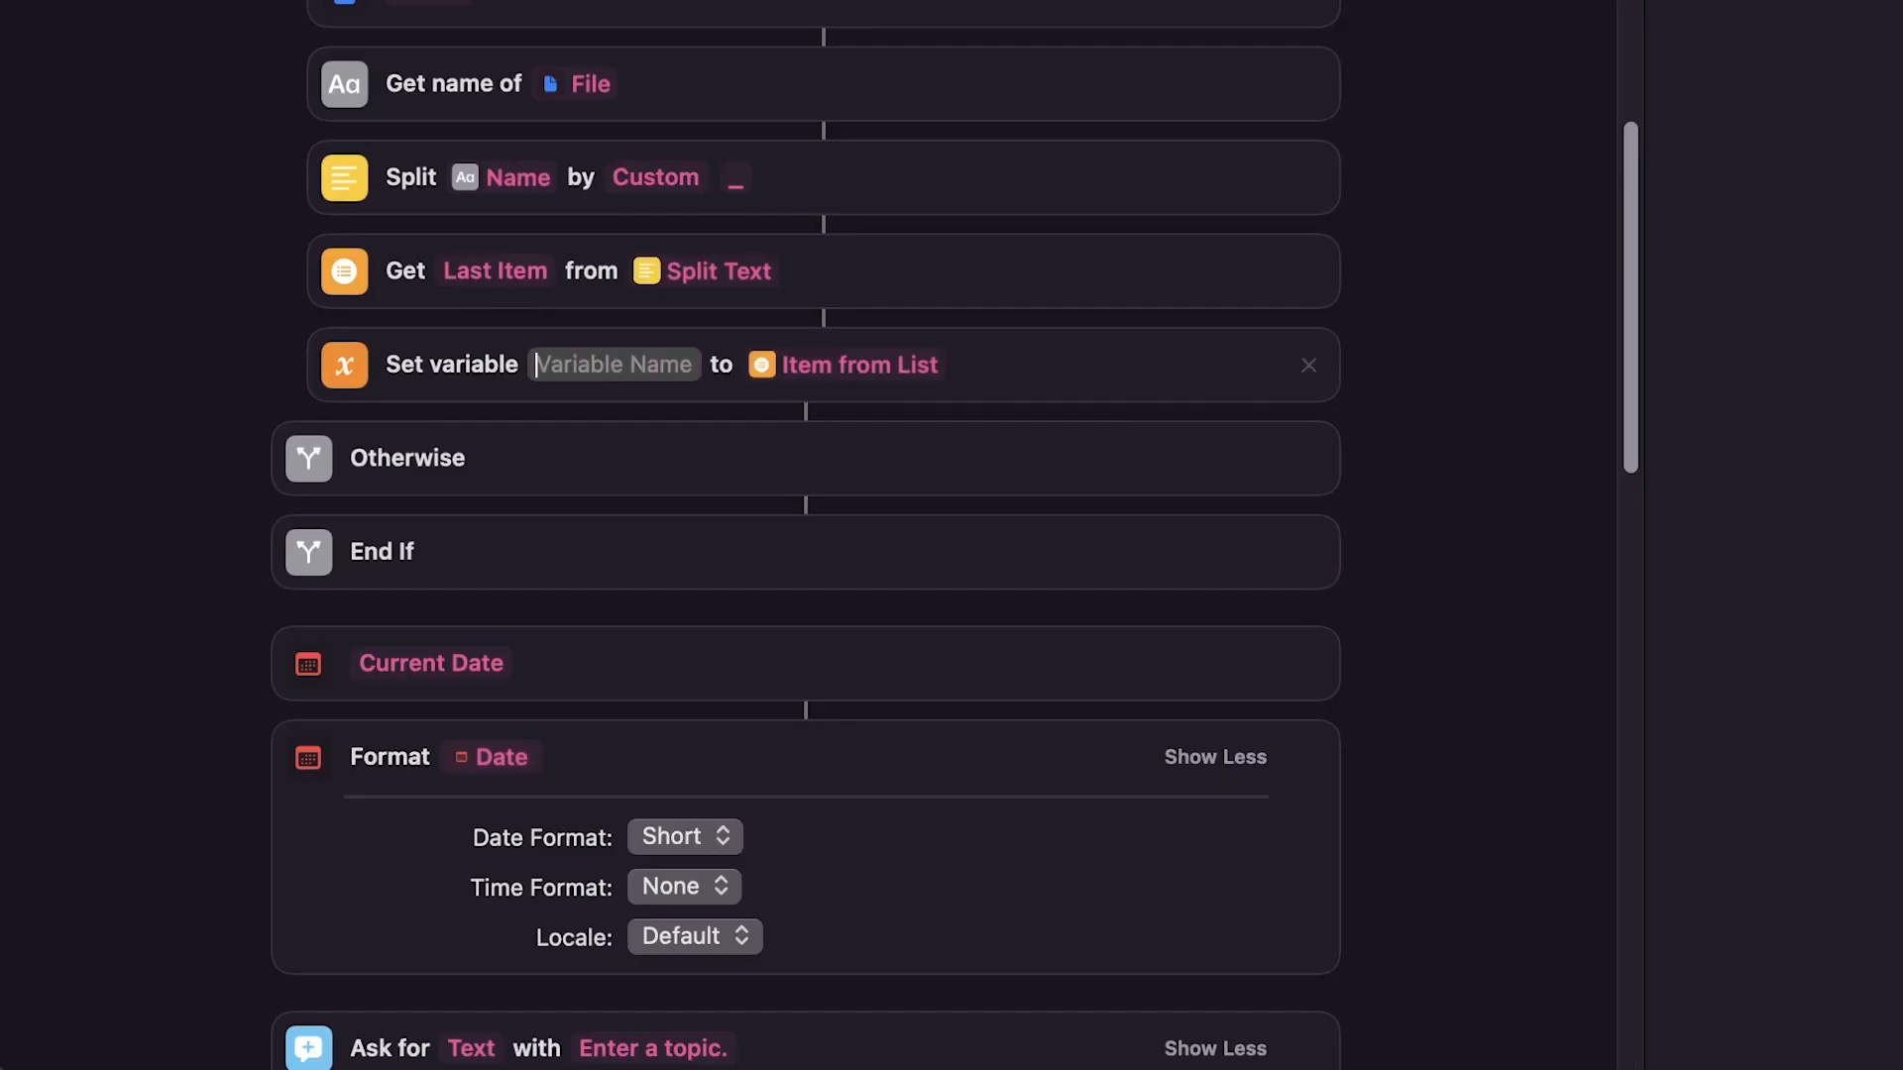
text(varTopic)
Add a Get Text from Input action below the varTopic variable and set its input to the File.
click(1636, 163)
text(get text)
drag(1507, 553, 828, 548)
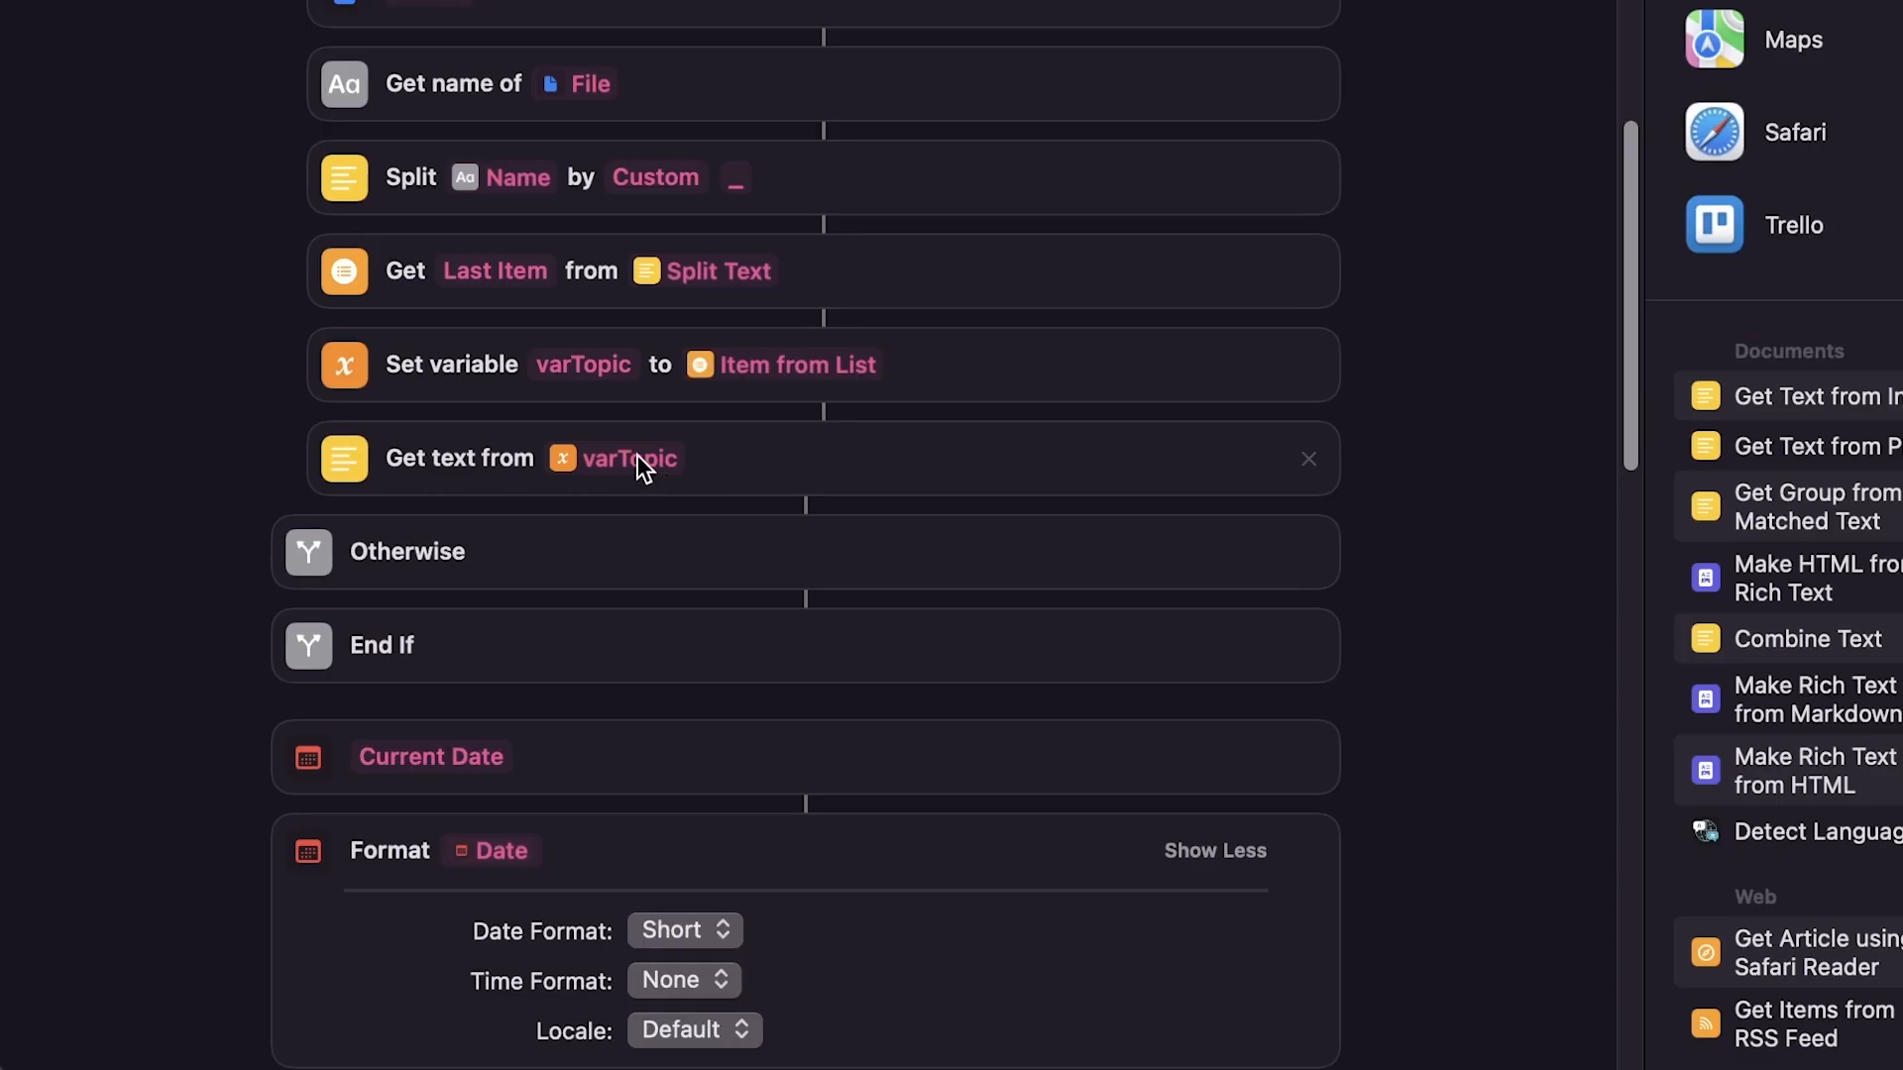
click(664, 586)
click(698, 520)
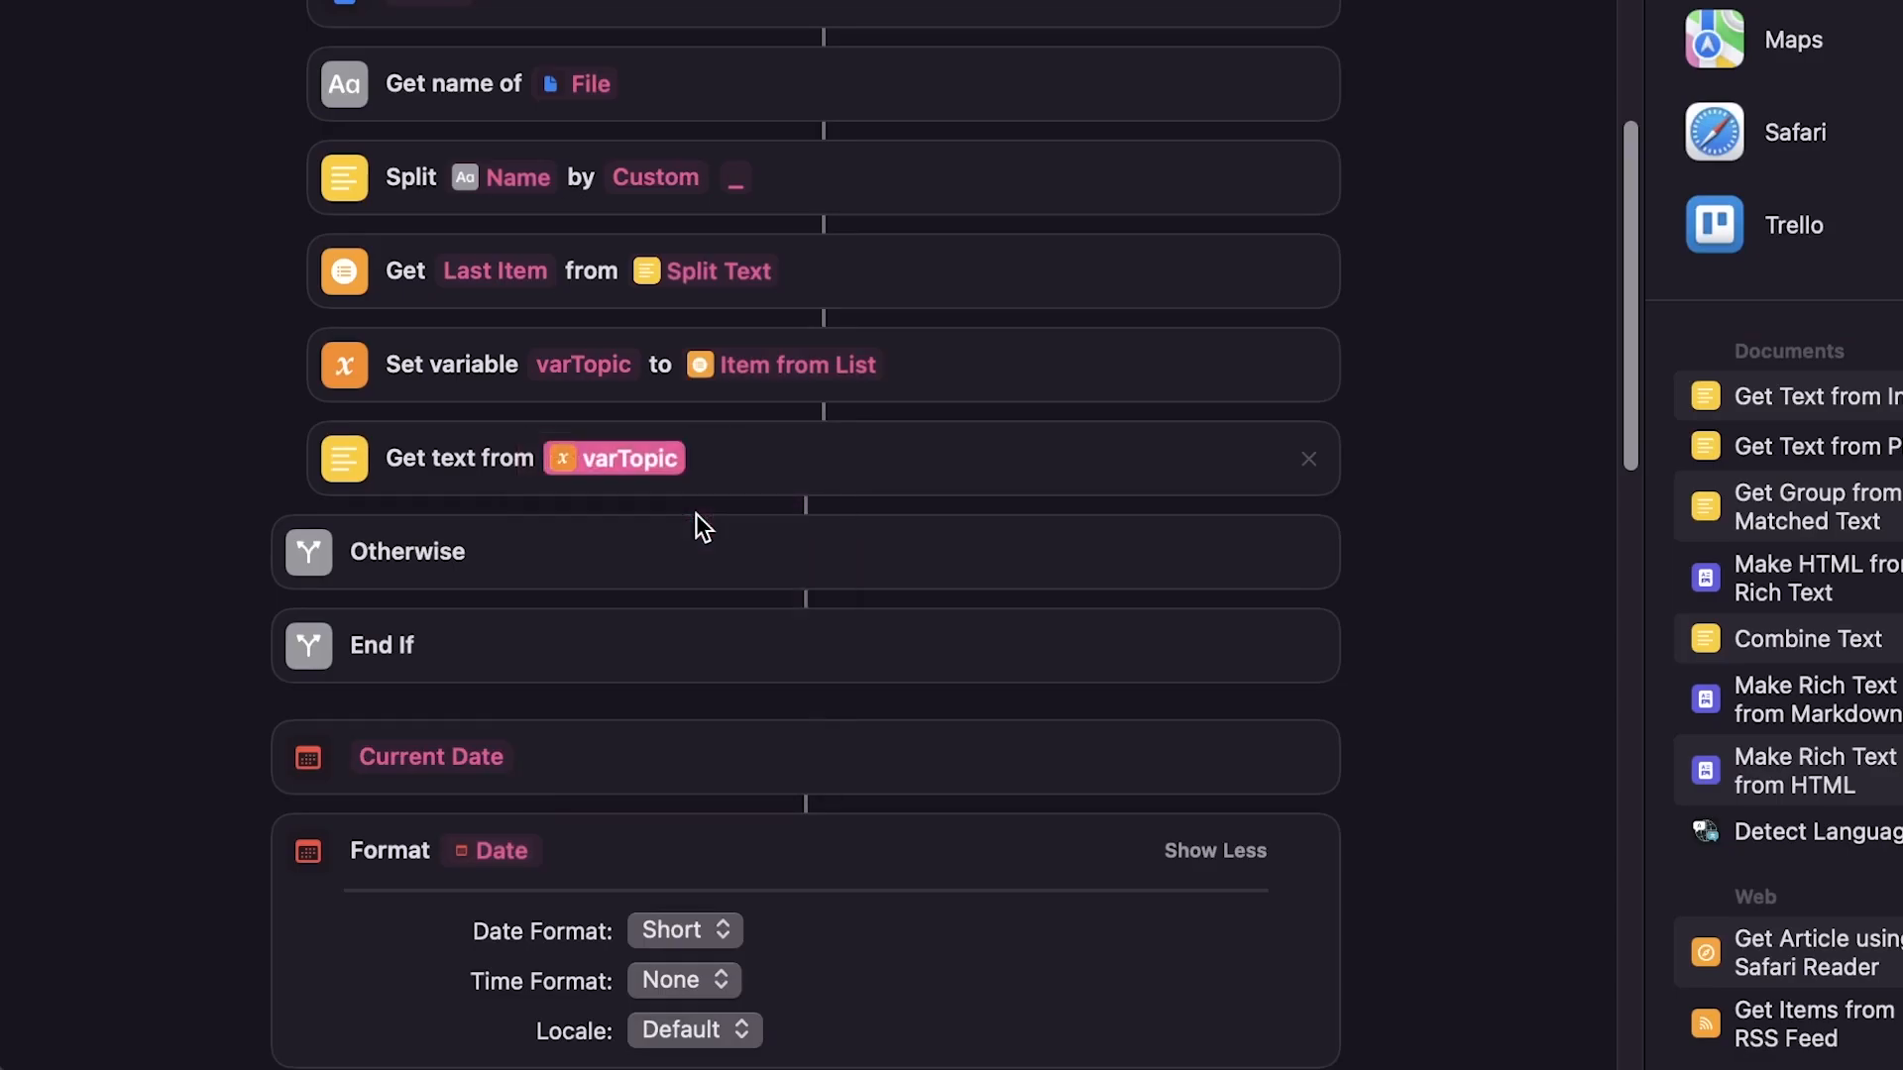
click(796, 380)
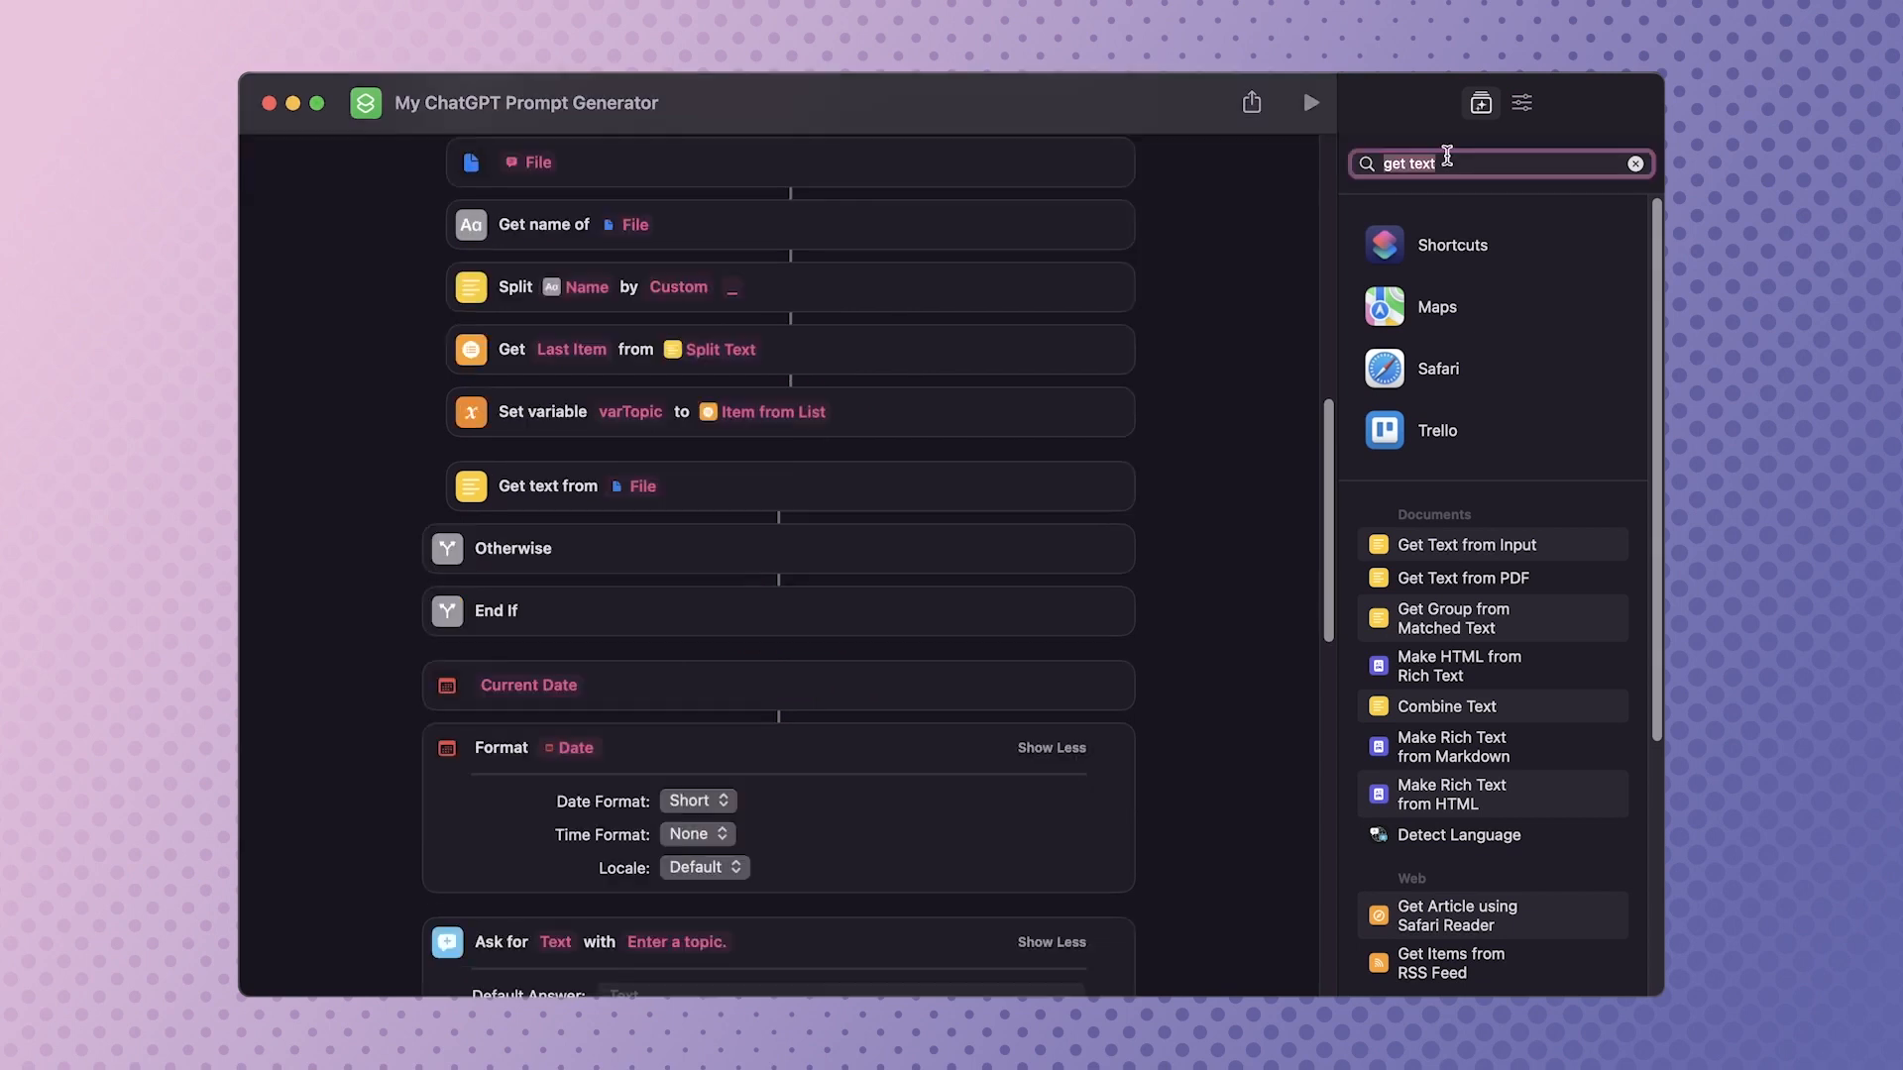
Add a Set Variable action below the Get Text from File action in the If branch.
text(set var)
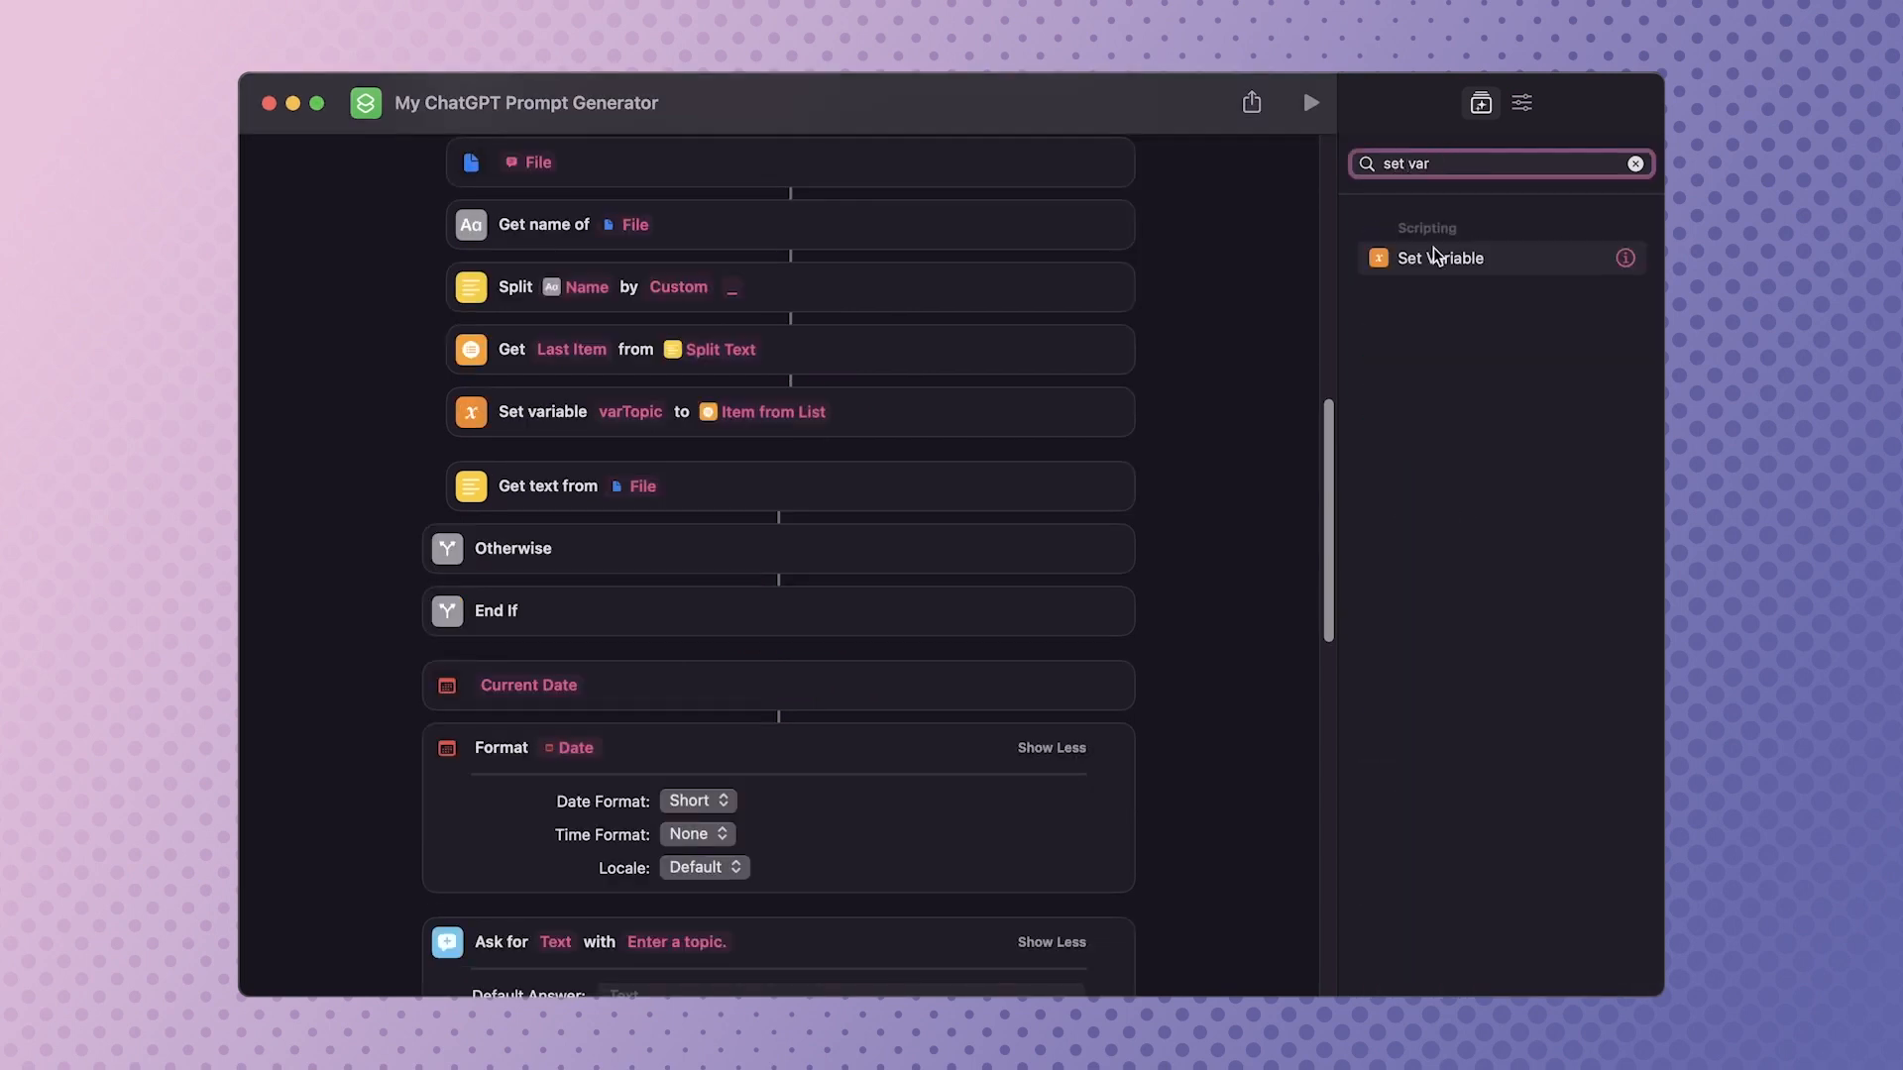
drag(1433, 247, 620, 511)
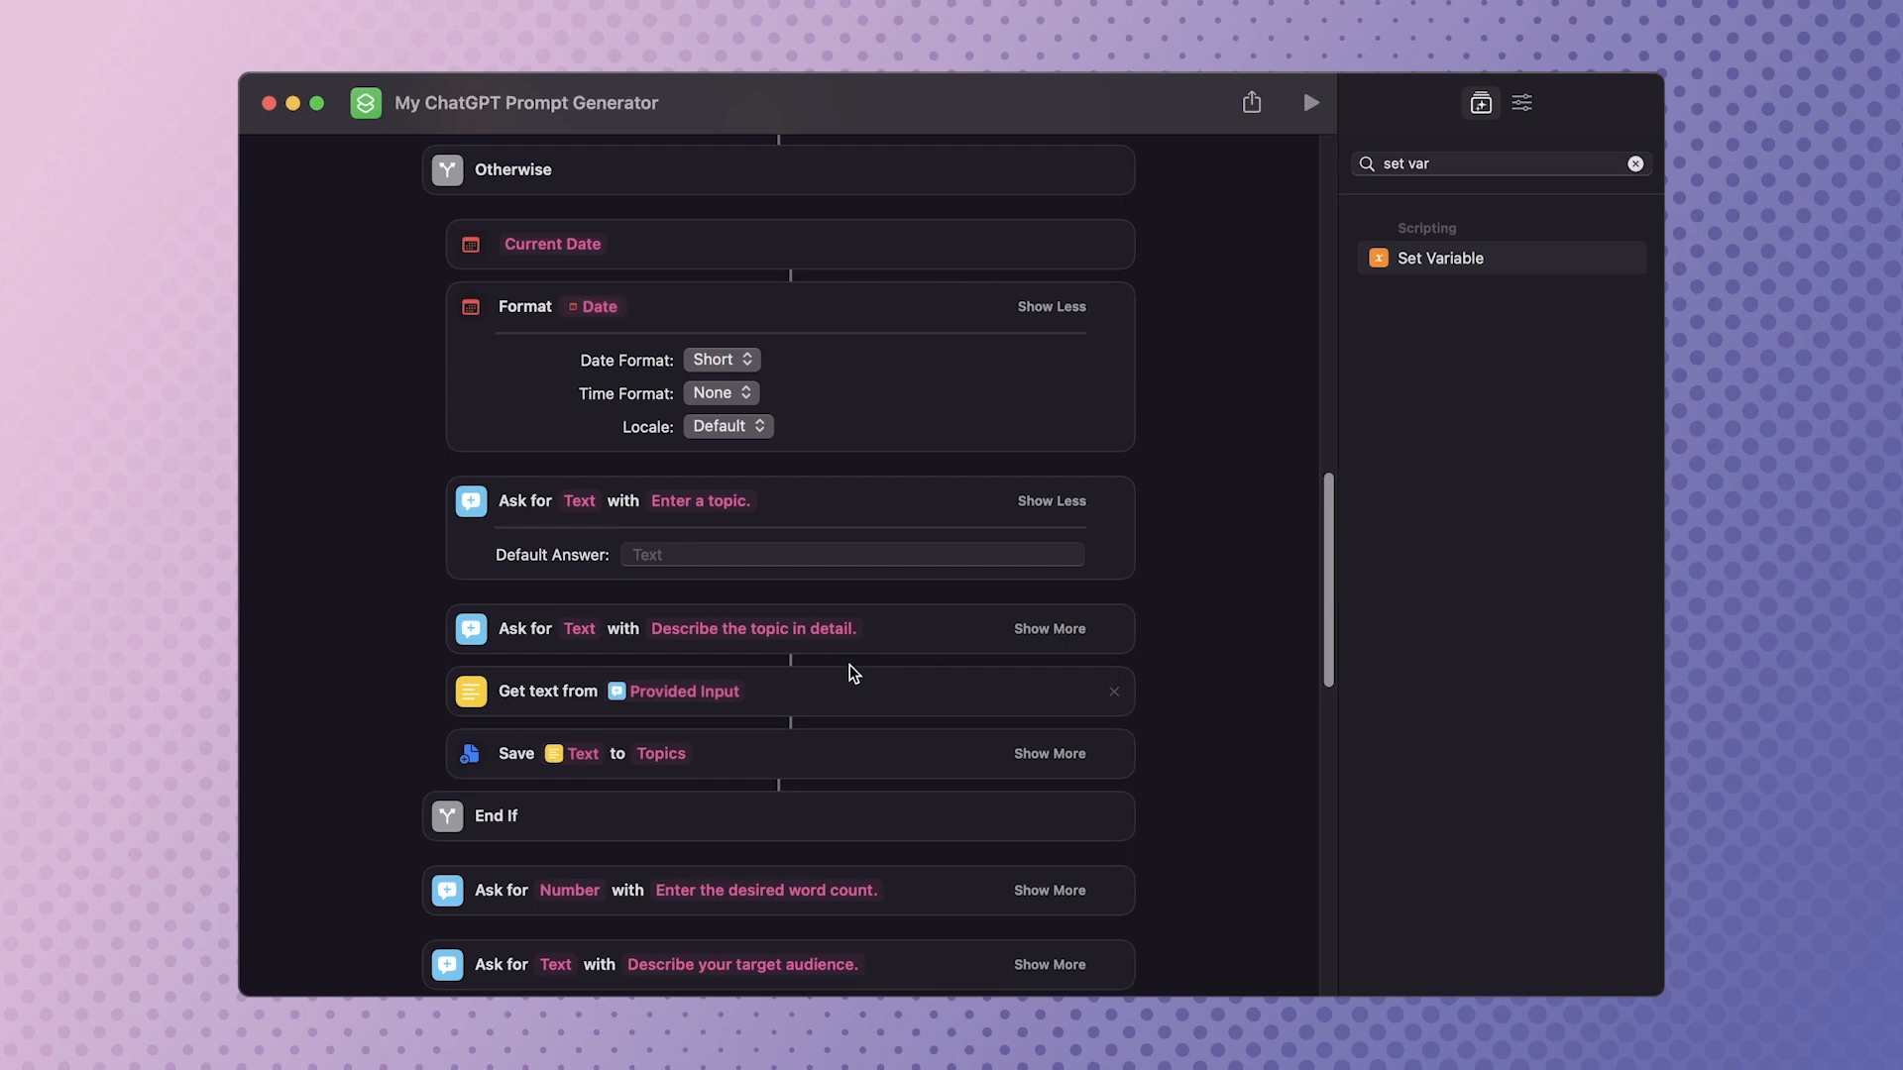